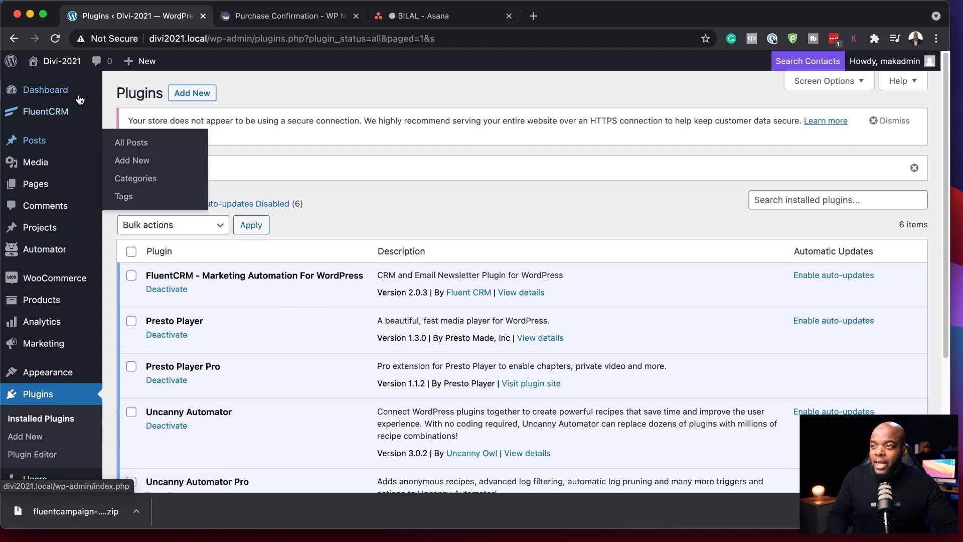
# Open FluentCRM, skip its setup wizard and look over the overview dashboard.
pyautogui.moveTo(47, 116)
pyautogui.click(131, 119)
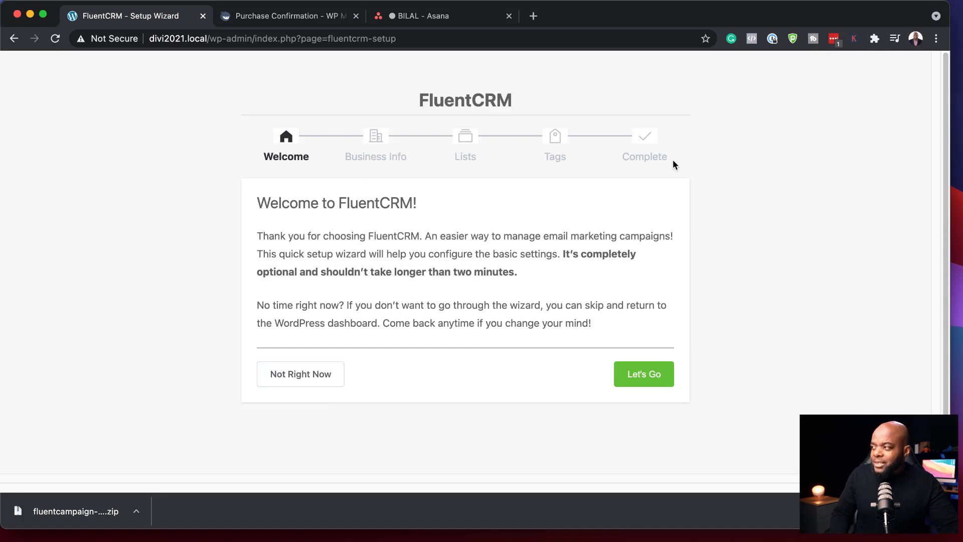
pyautogui.click(307, 381)
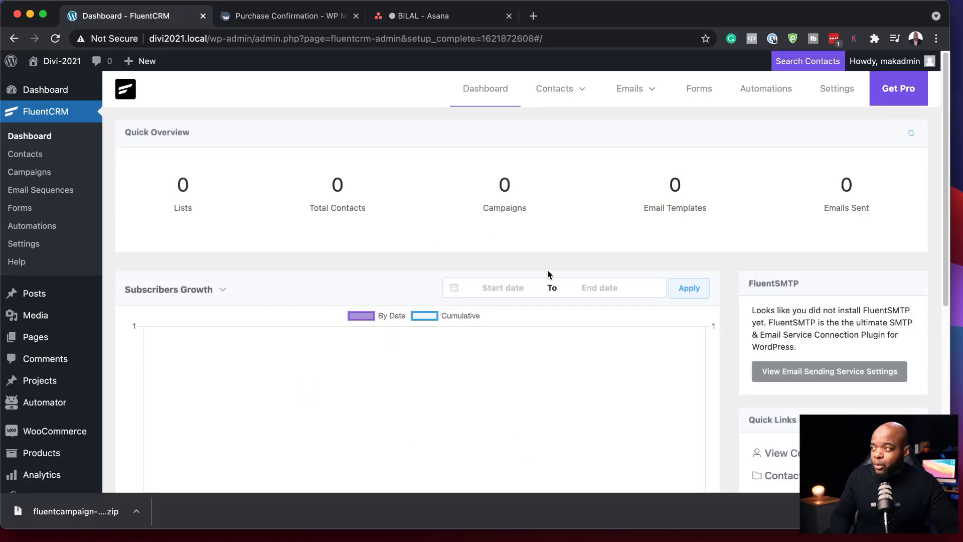
pyautogui.scroll(-10, 552, 311)
pyautogui.scroll(5, 576, 329)
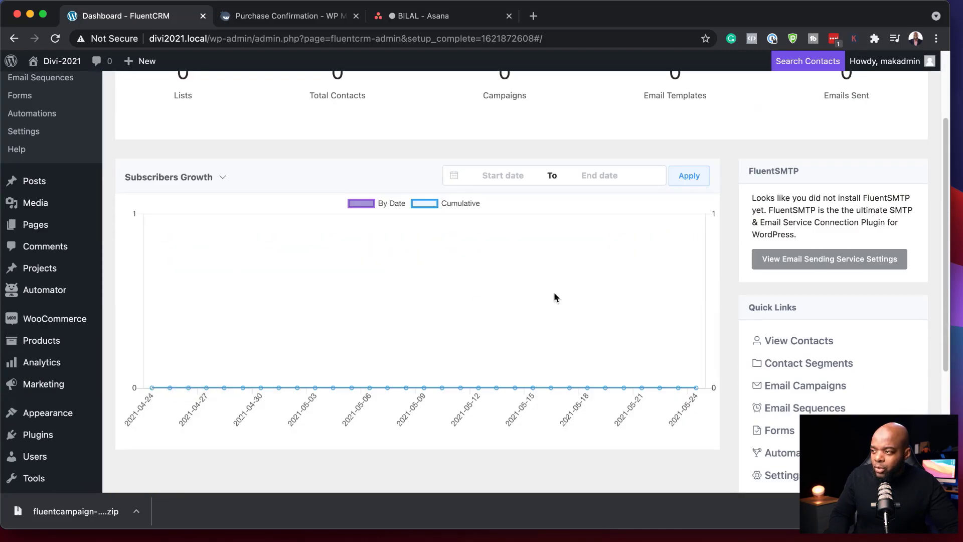
pyautogui.scroll(4, 668, 357)
# Create a contact list titled "Promo" with the internal subtitle "50% Off Promo".
pyautogui.moveTo(584, 94)
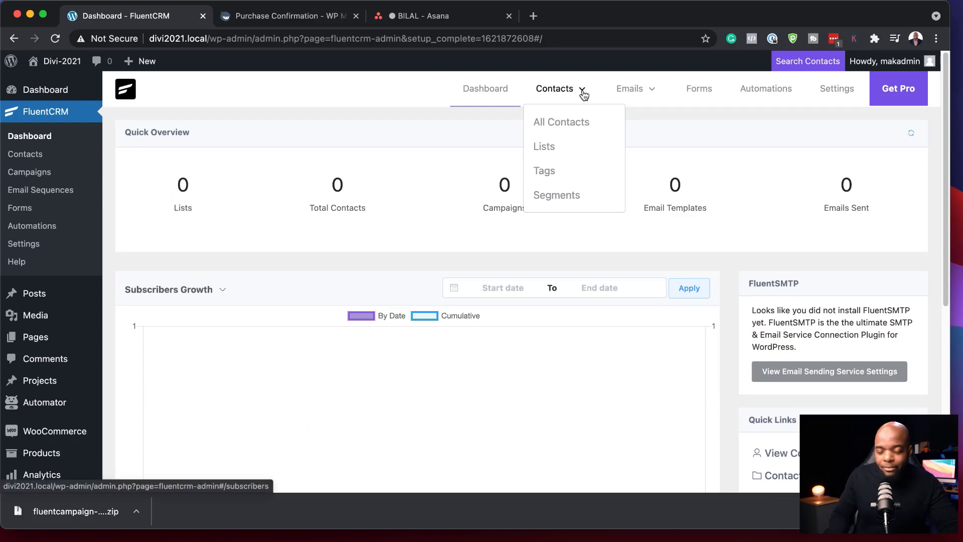
pyautogui.click(544, 150)
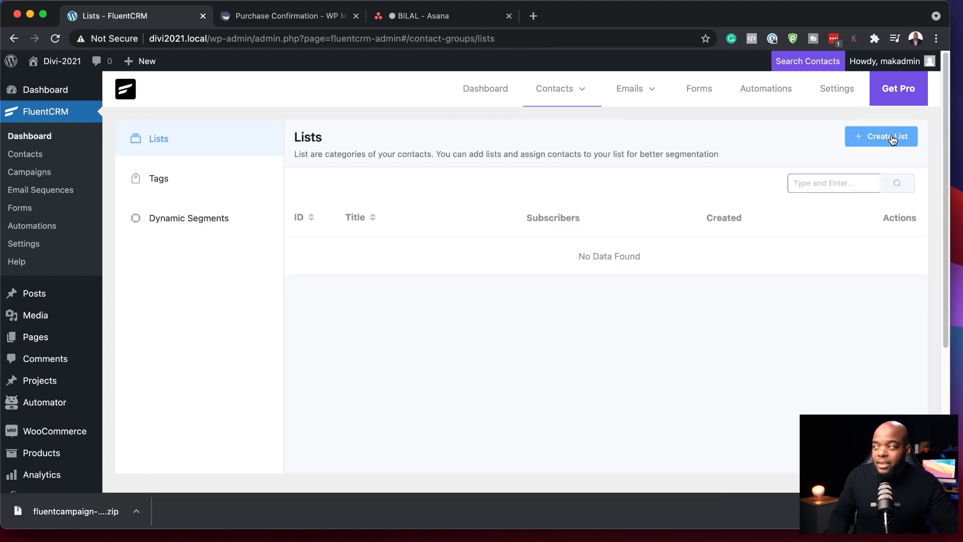
pyautogui.click(891, 136)
pyautogui.click(418, 146)
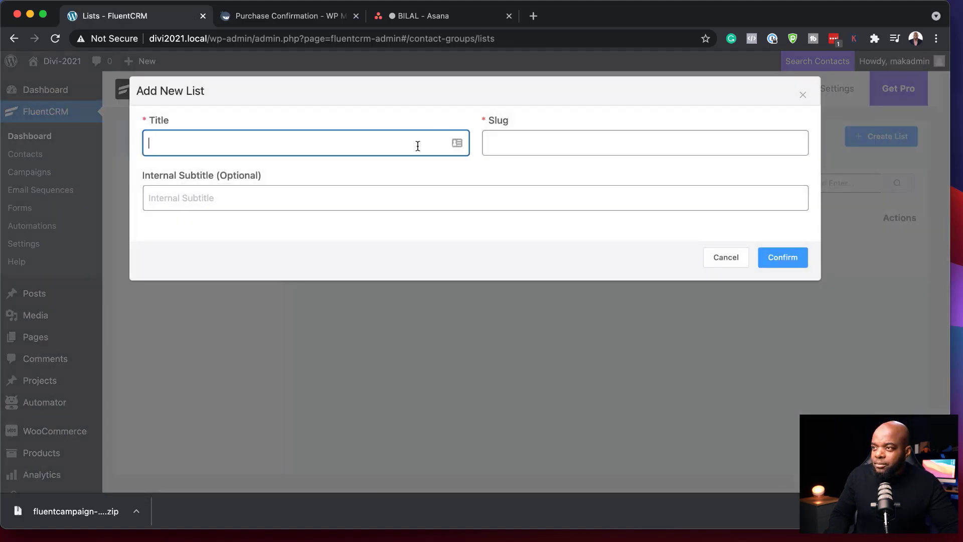
pyautogui.write('promo')
pyautogui.click(443, 198)
pyautogui.write('50% Off Promo')
pyautogui.click(153, 145)
pyautogui.press('BackSpace')
pyautogui.write('P')
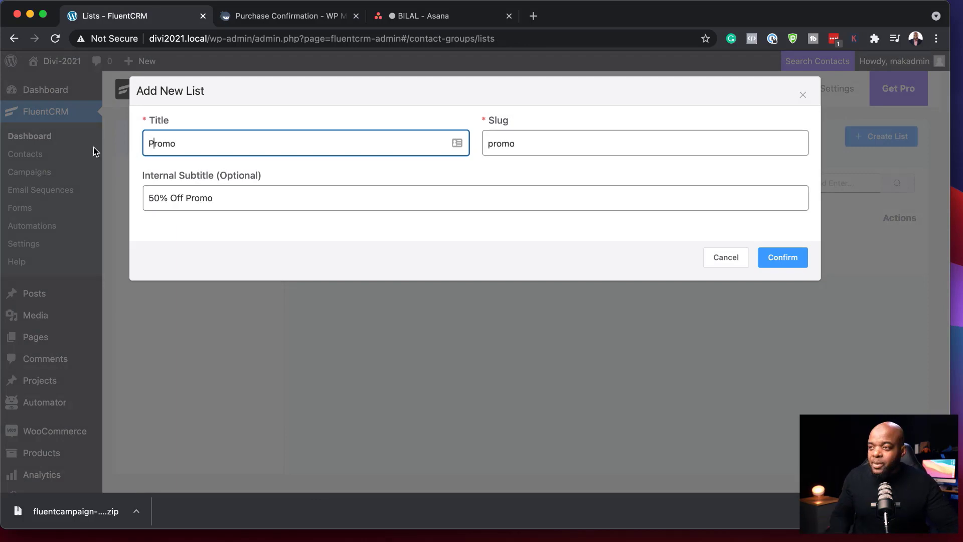
pyautogui.click(786, 261)
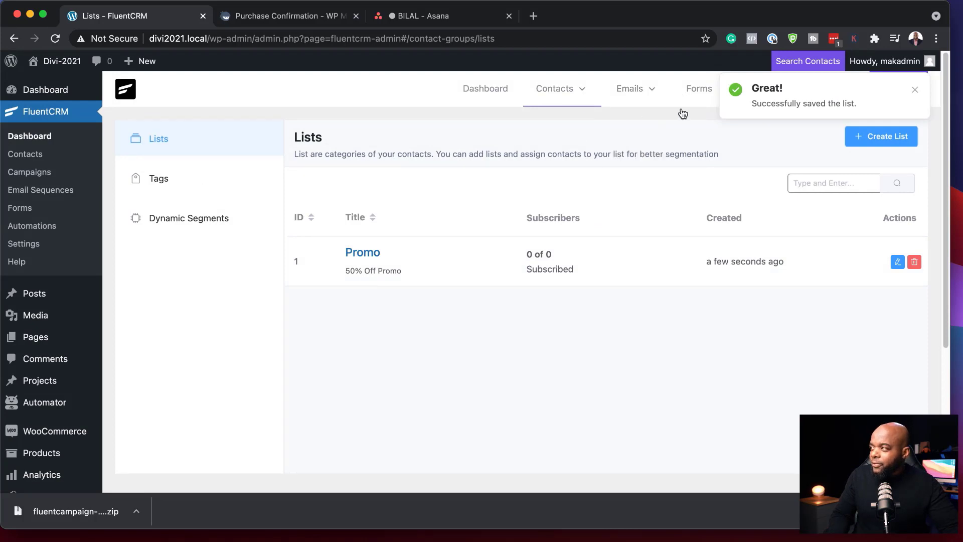
# Go to the automation funnels, view the categories offered for a new automation and dismiss the dialog.
pyautogui.moveTo(655, 107)
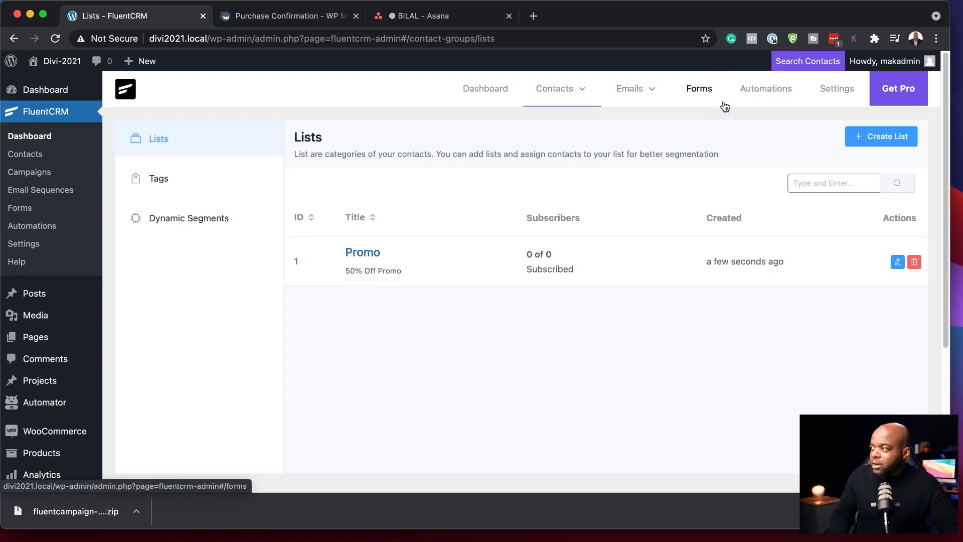
pyautogui.click(771, 93)
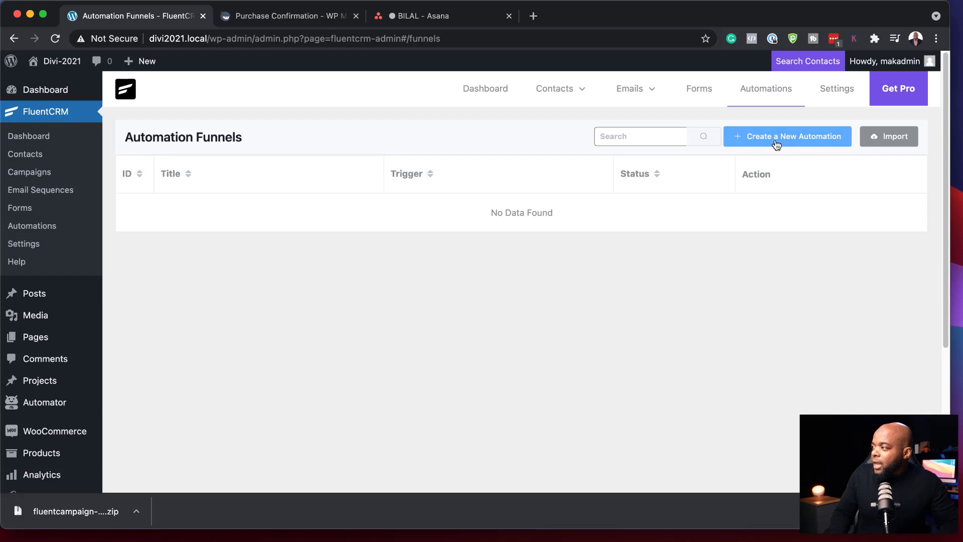
pyautogui.click(777, 145)
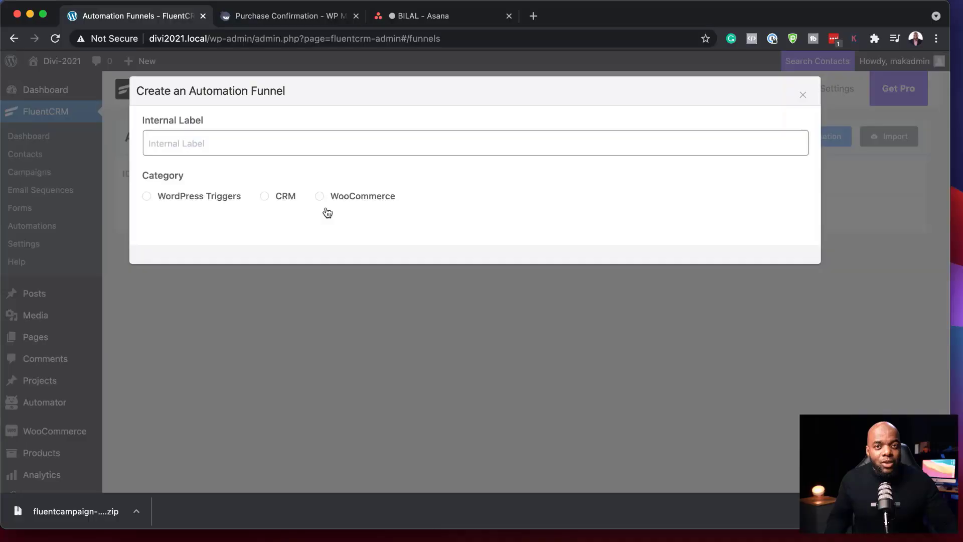
pyautogui.click(564, 335)
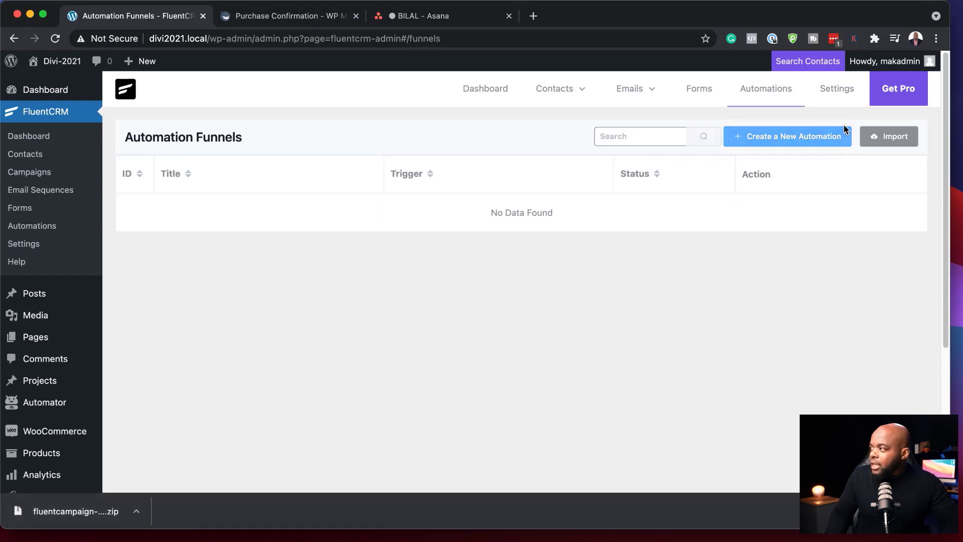
# Upload fluentcampaign-pro-2.0.3.zip as a new plugin, install it and activate it.
pyautogui.scroll(-3, 53, 351)
pyautogui.moveTo(50, 456)
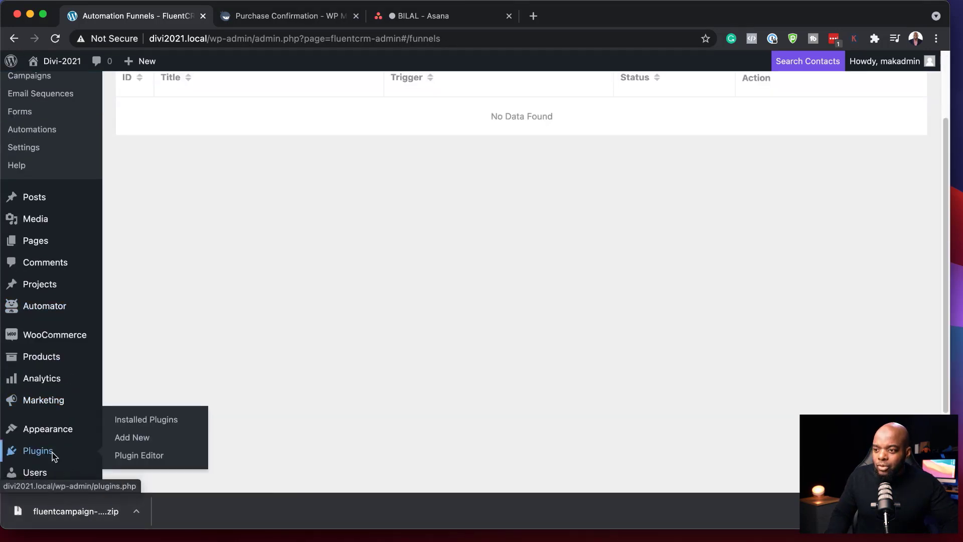
pyautogui.click(132, 437)
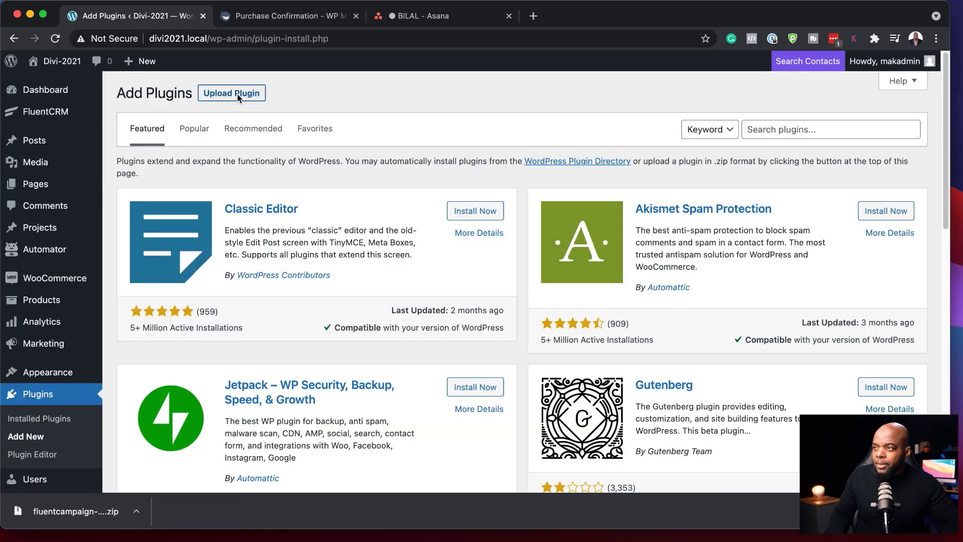
pyautogui.click(232, 93)
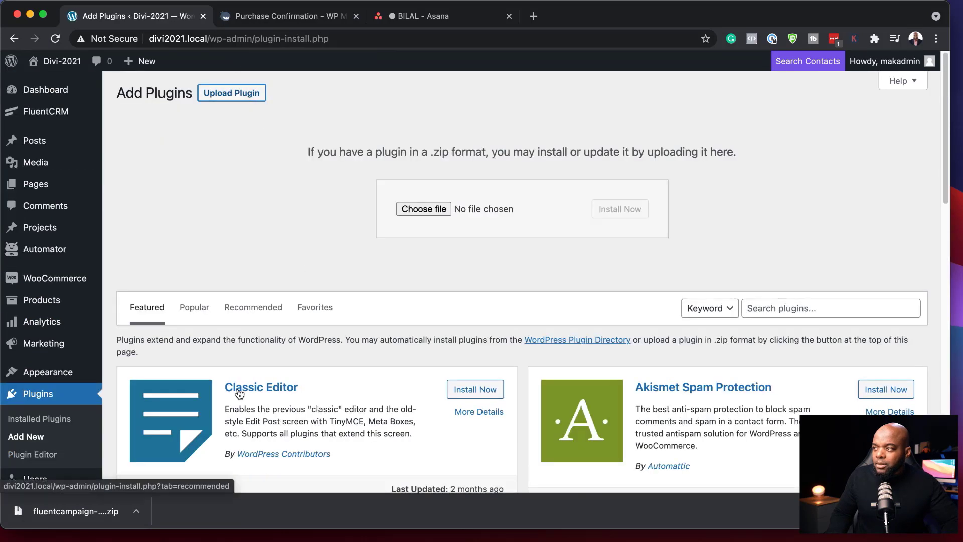
pyautogui.moveTo(75, 511); pyautogui.dragTo(546, 210)
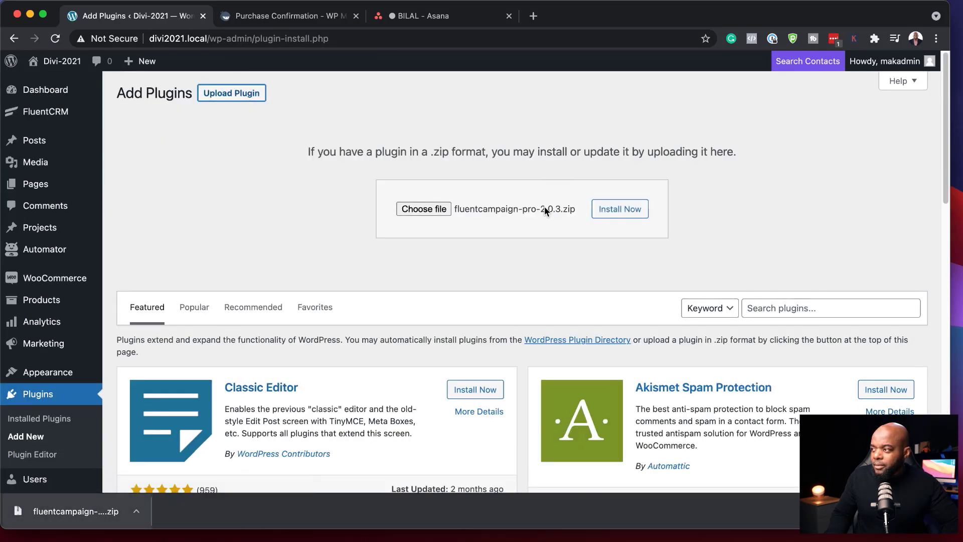
pyautogui.click(627, 216)
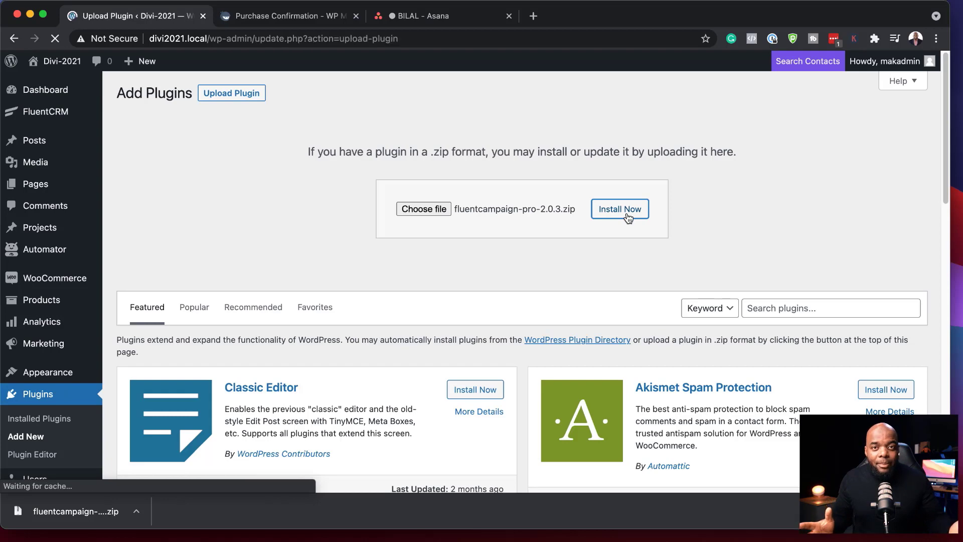
pyautogui.click(164, 206)
# Paste the license key for the FluentCRM Email Marketing Addon and verify it.
pyautogui.click(432, 123)
pyautogui.press('super+v')
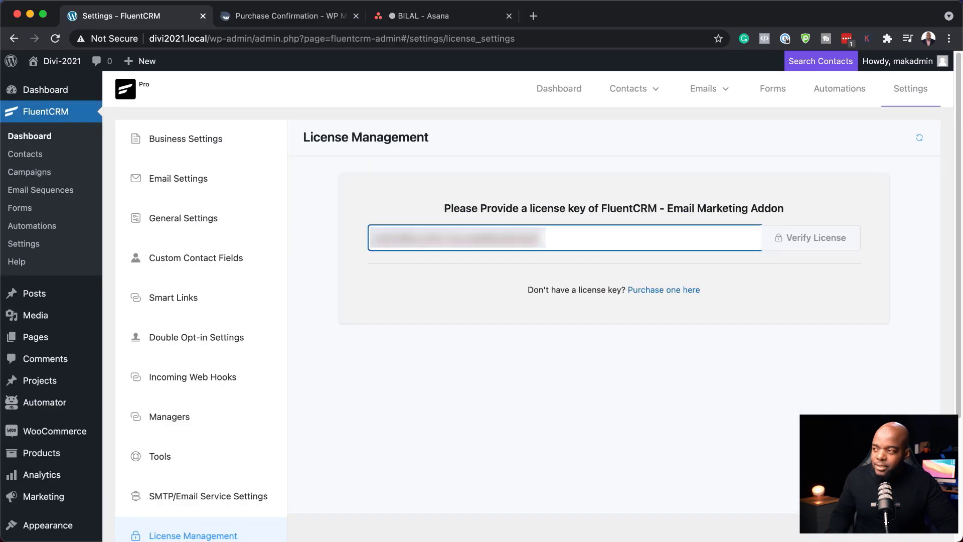
pyautogui.click(810, 236)
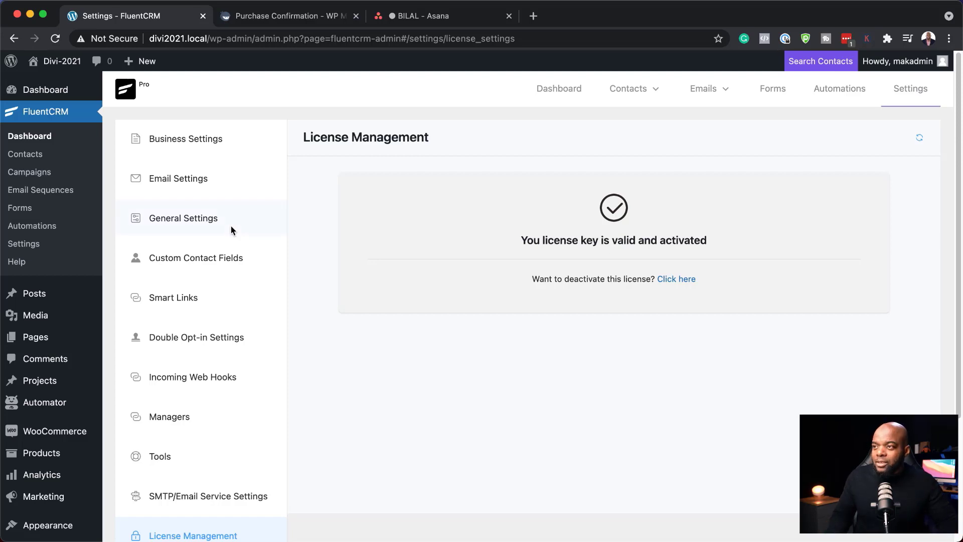
# Return to the automation funnels, check the new automation's categories with the Pro add-on active and close the dialog.
pyautogui.click(51, 139)
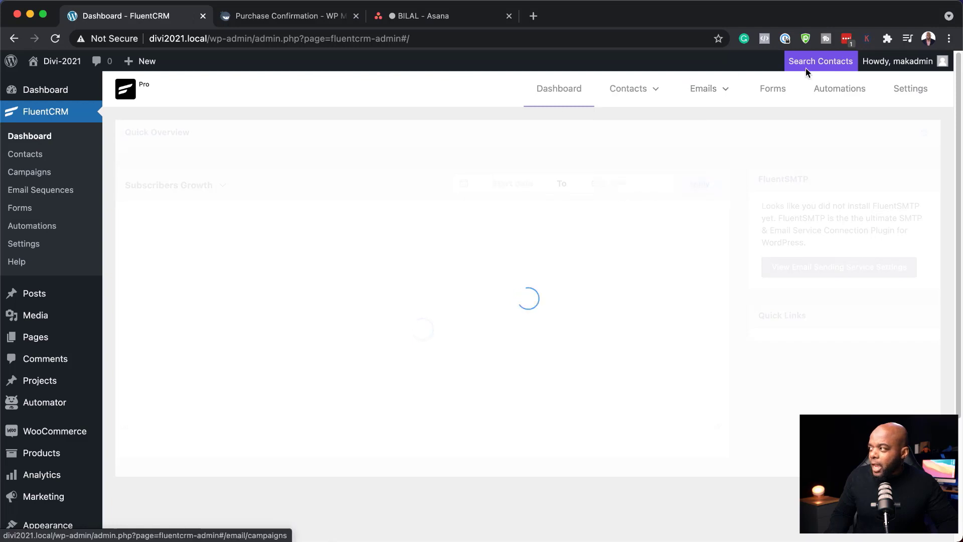
pyautogui.click(837, 95)
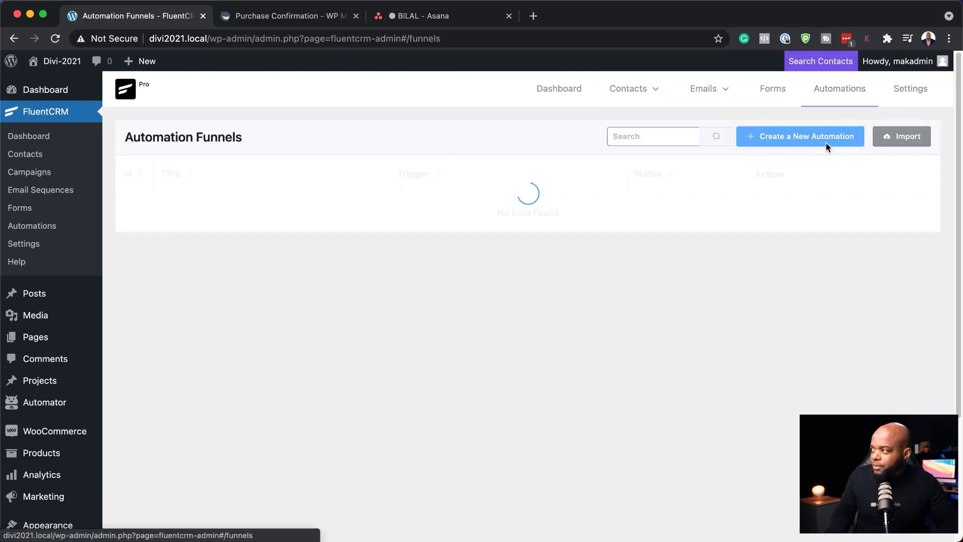
pyautogui.click(825, 143)
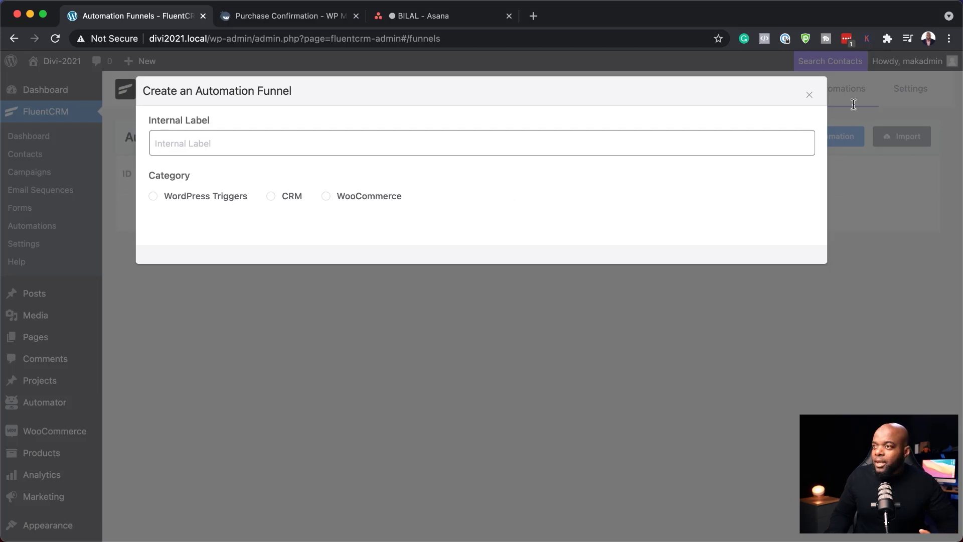
pyautogui.click(808, 96)
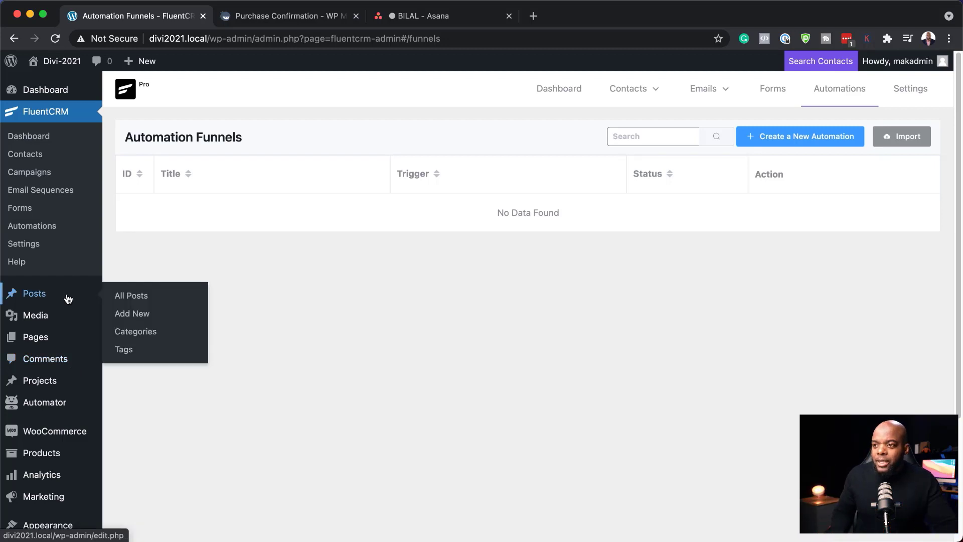
# Create a new page titled "Promo" and start building it from scratch with the Divi Builder.
pyautogui.moveTo(36, 343)
pyautogui.click(145, 360)
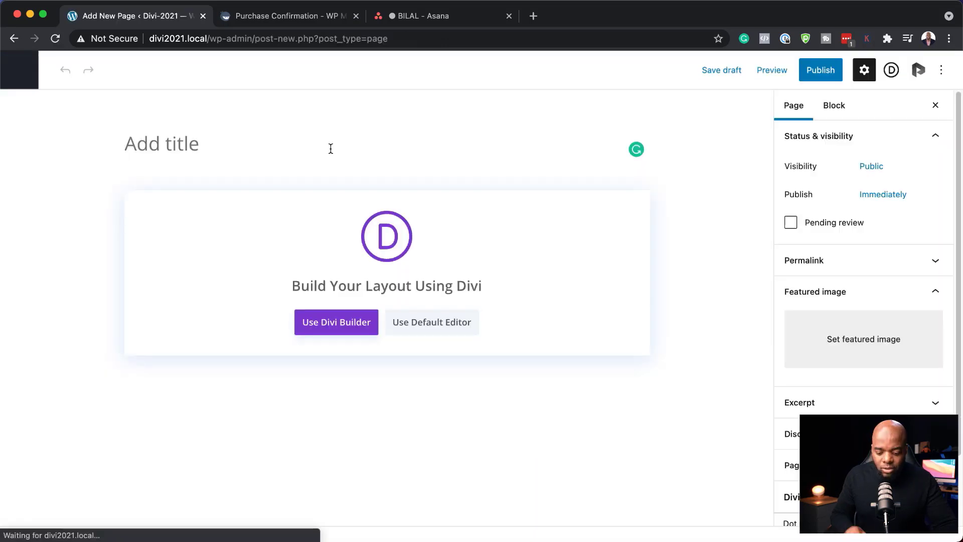
pyautogui.write('Prp')
pyautogui.press('BackSpace')
pyautogui.write('omo')
pyautogui.click(348, 328)
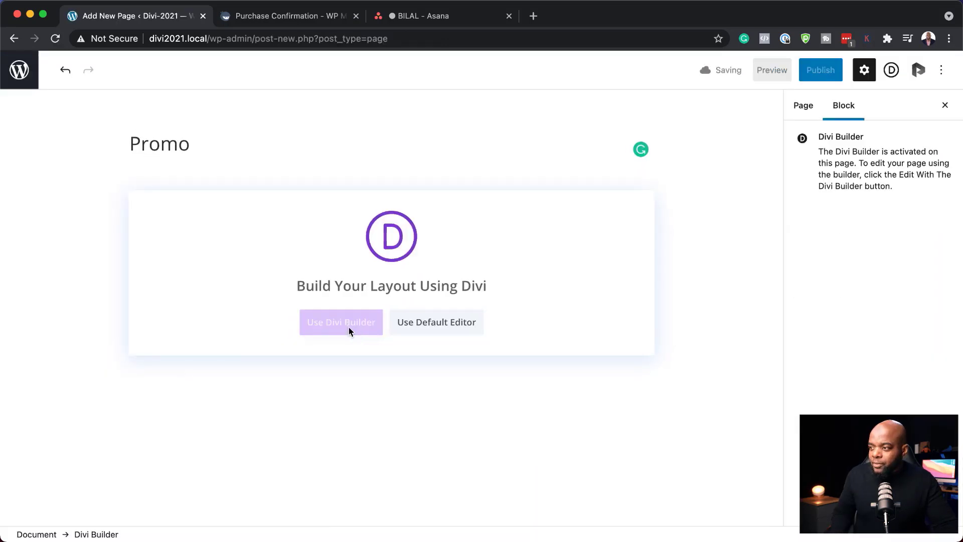
pyautogui.click(274, 317)
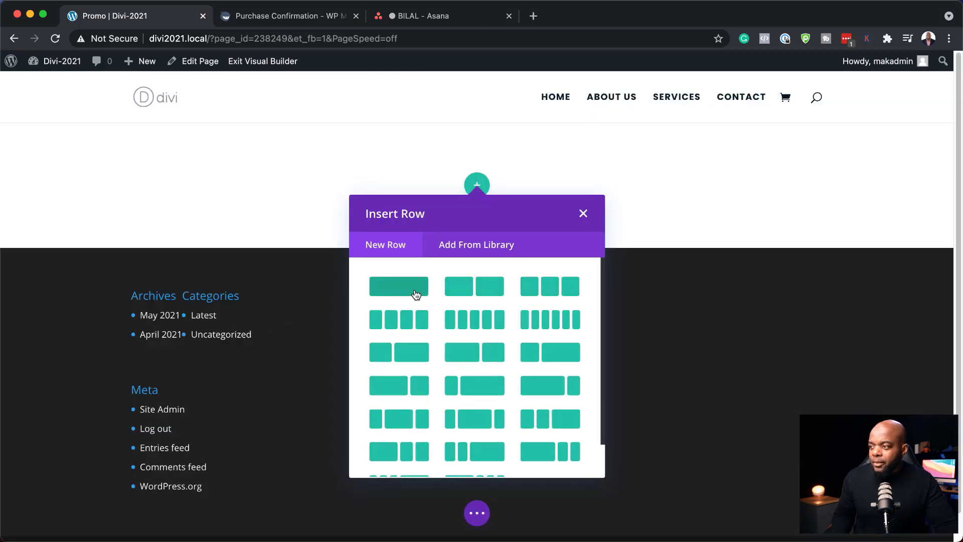
# Insert a single-column row containing a Text module on the Promo page.
pyautogui.click(416, 294)
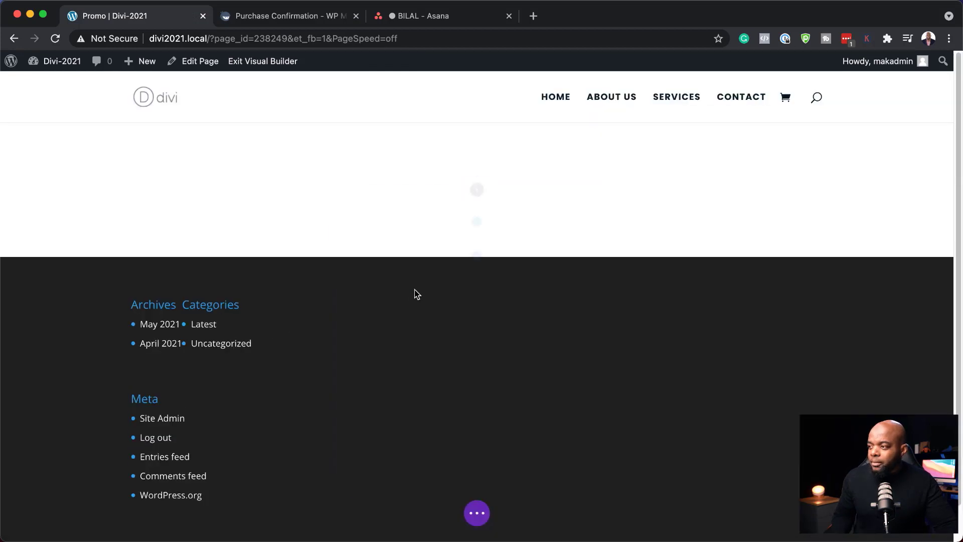
pyautogui.write('text')
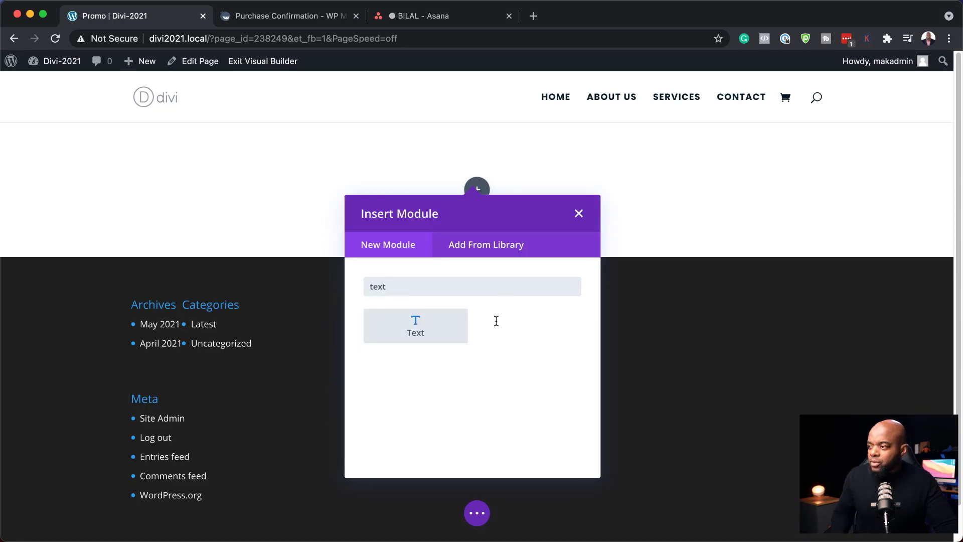
pyautogui.click(441, 334)
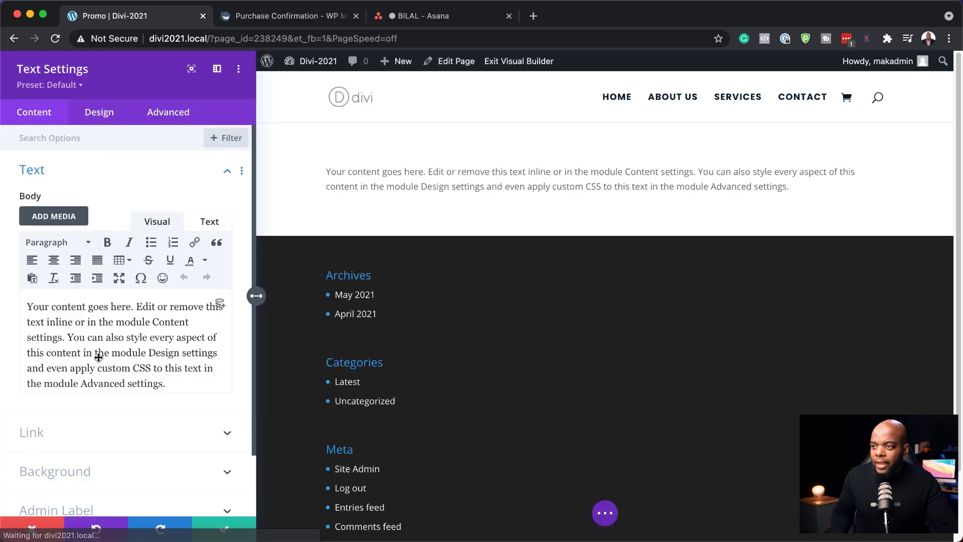
# Replace the module's body text with "Get Our Exclusive 50% Discount!" and format it as Heading 2.
pyautogui.press('super+a')
pyautogui.write('Get Our Exclusive 50% Discount!')
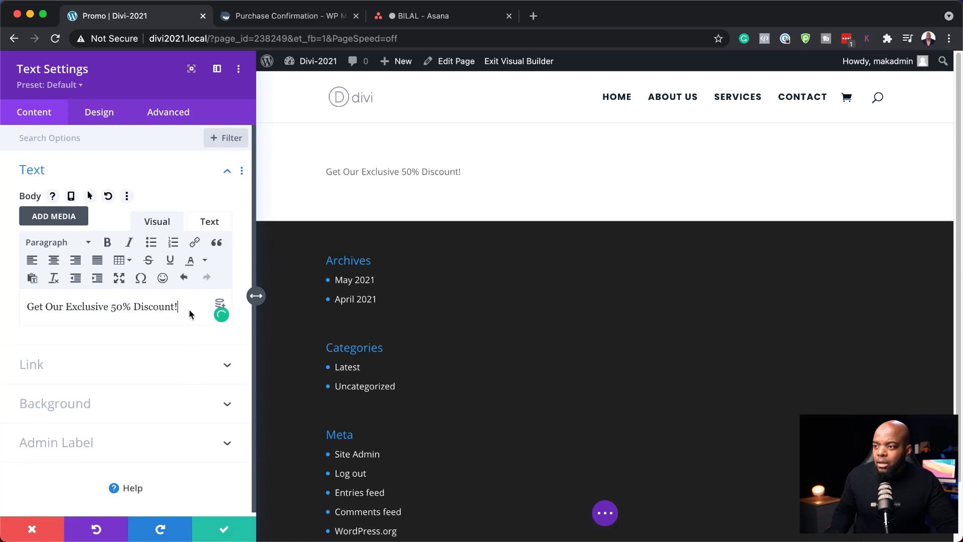
pyautogui.moveTo(181, 308); pyautogui.dragTo(14, 290)
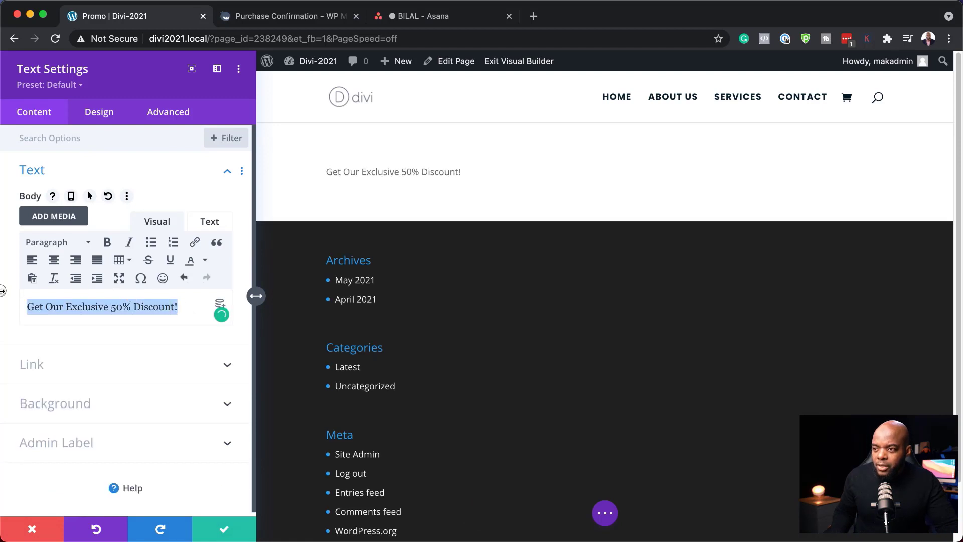
pyautogui.click(48, 243)
pyautogui.click(76, 320)
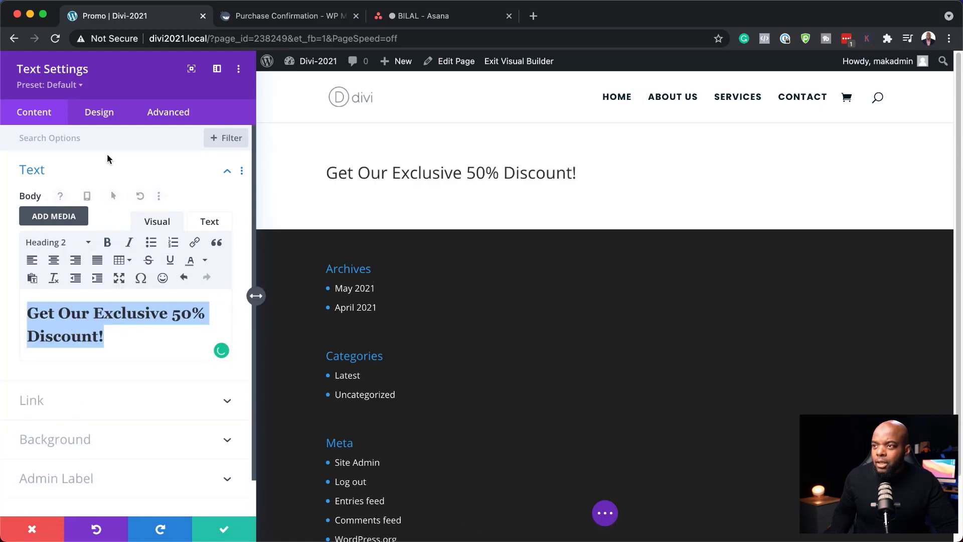
# Center-align the text in the Text module's design settings.
pyautogui.click(101, 115)
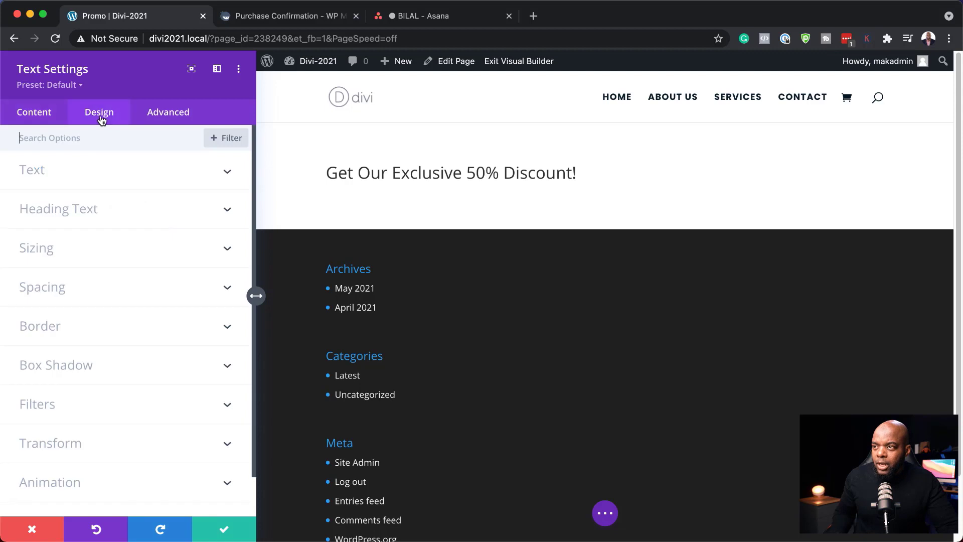
pyautogui.click(59, 172)
pyautogui.scroll(-3, 158, 339)
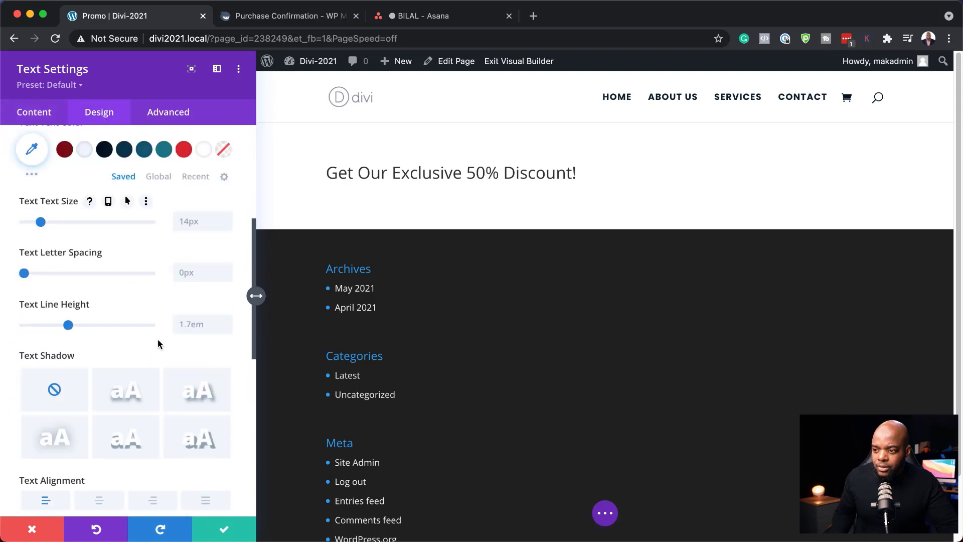
pyautogui.click(110, 504)
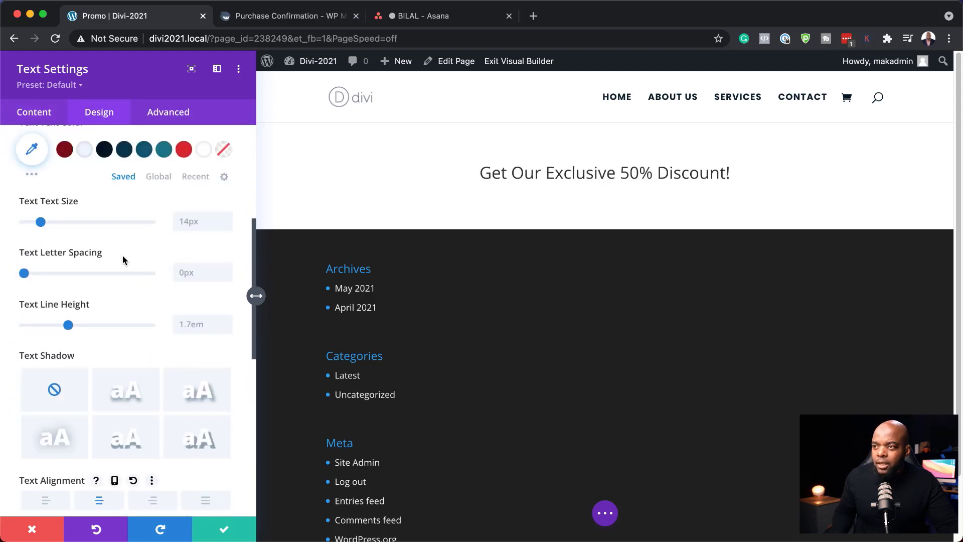
# Set the Text module's text font to Poppins and its text color to the saved bright red.
pyautogui.scroll(5, 125, 274)
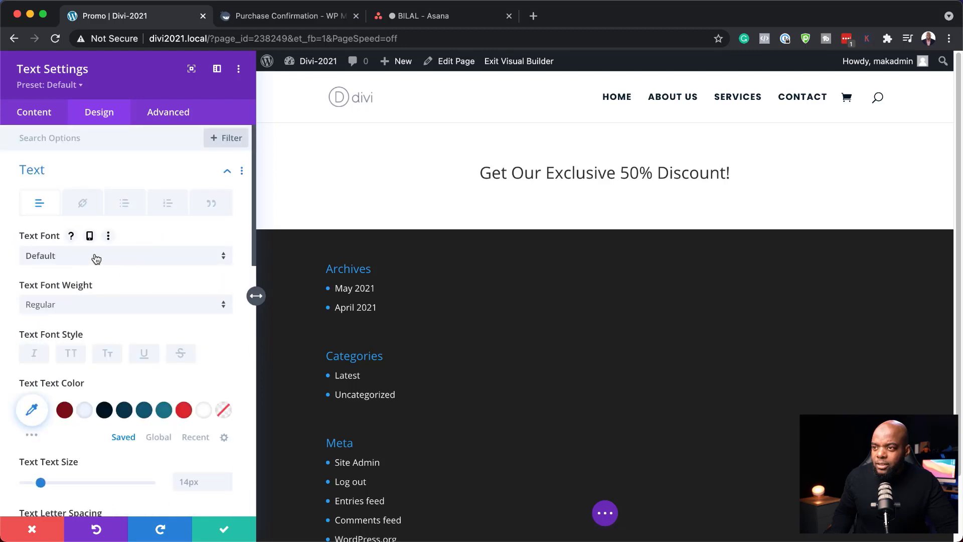
pyautogui.click(96, 258)
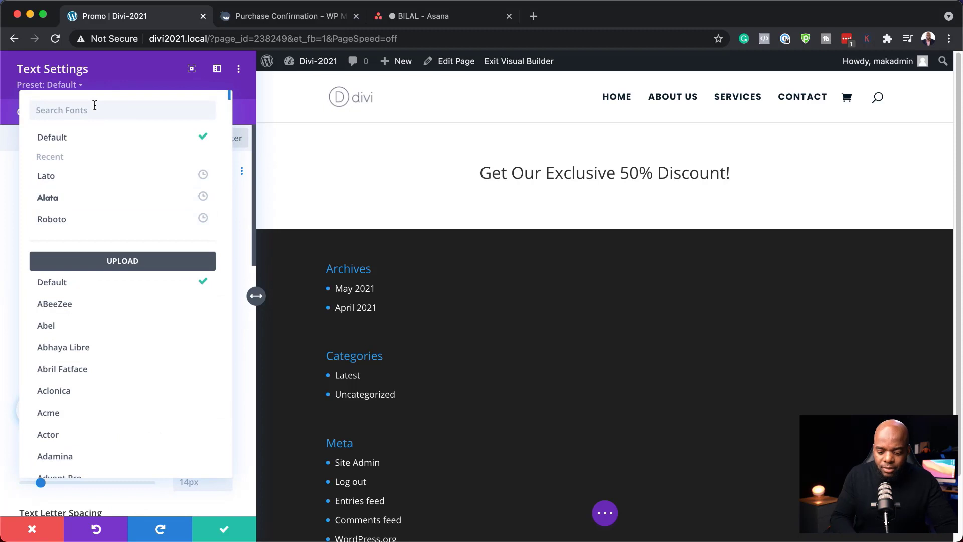
pyautogui.write('popp')
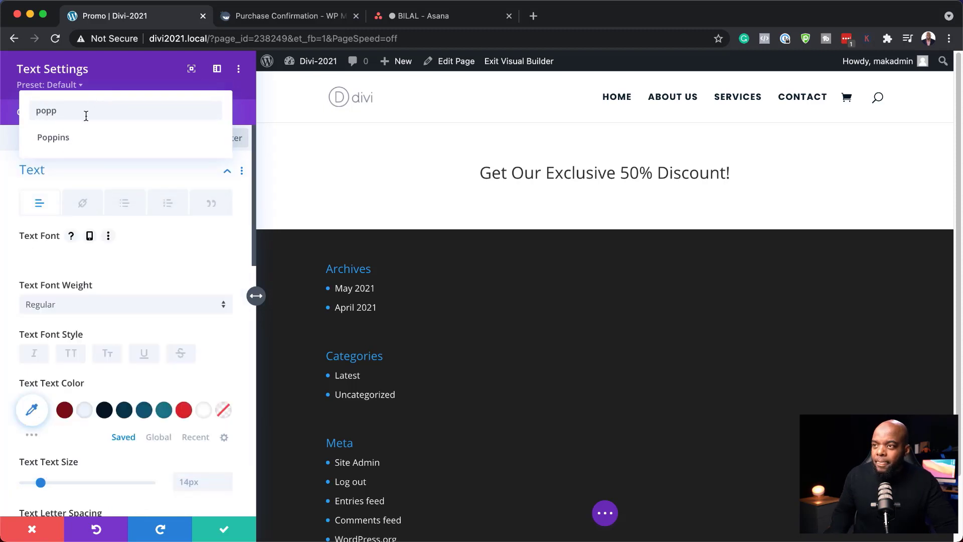
pyautogui.click(61, 138)
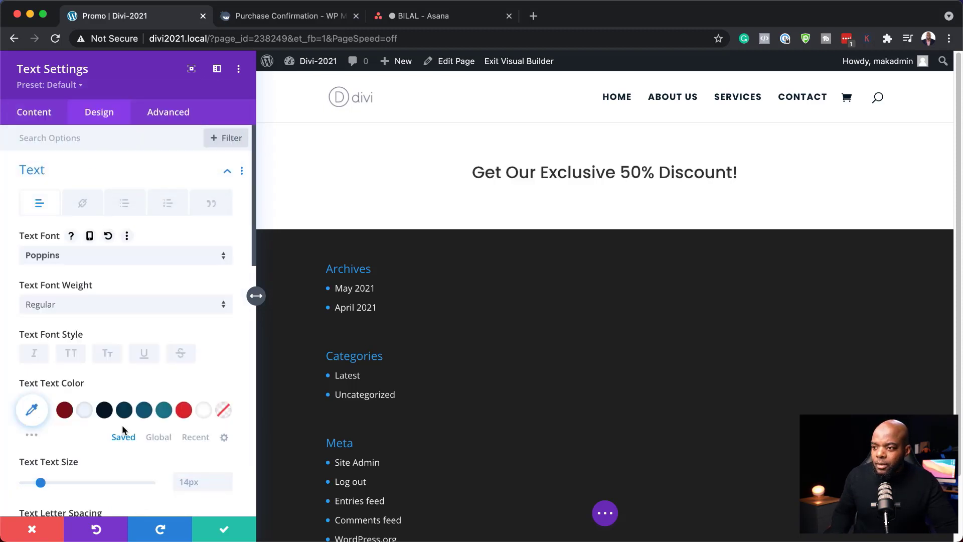
pyautogui.click(183, 410)
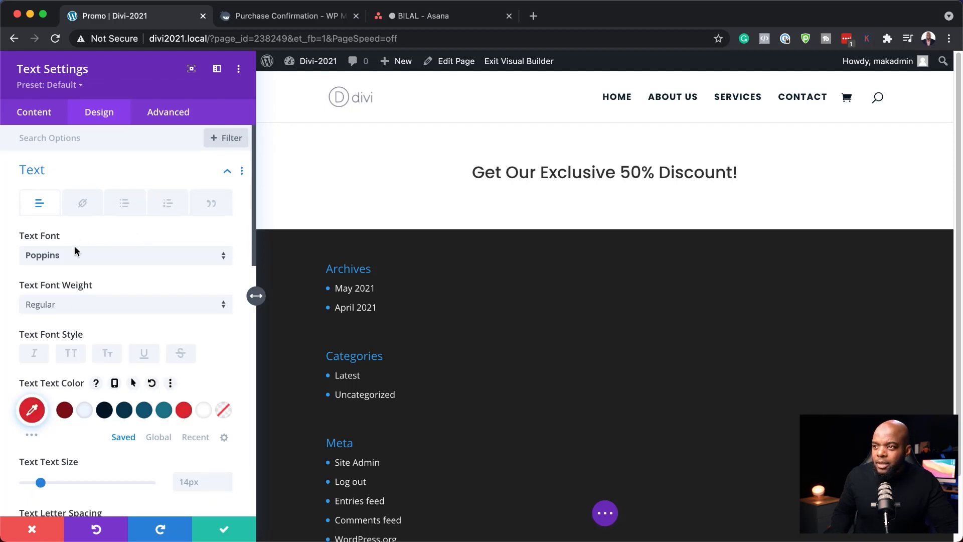
pyautogui.scroll(-5, 126, 283)
pyautogui.scroll(5, 145, 371)
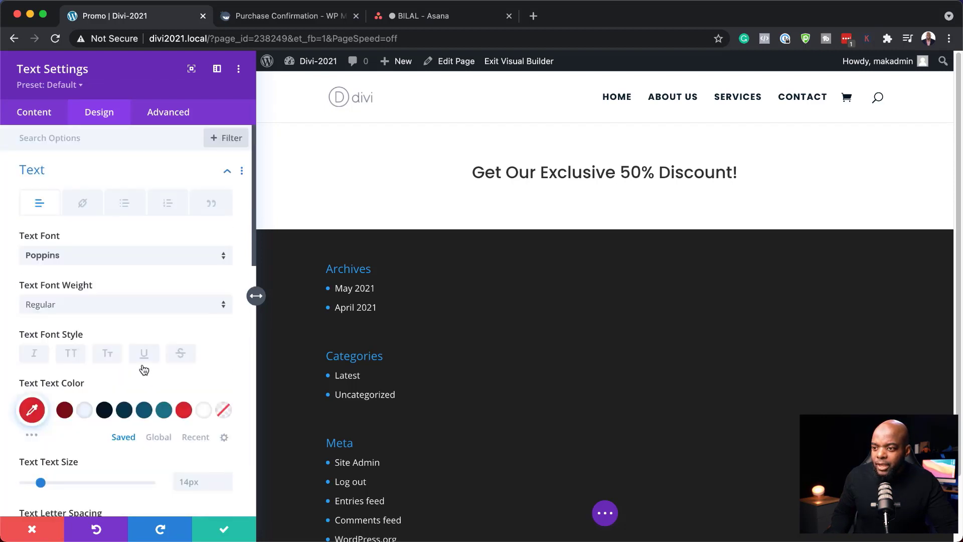
# Color the module's Heading 2 text bright red, set its font weight to Bold, and save the module.
pyautogui.scroll(-10, 151, 362)
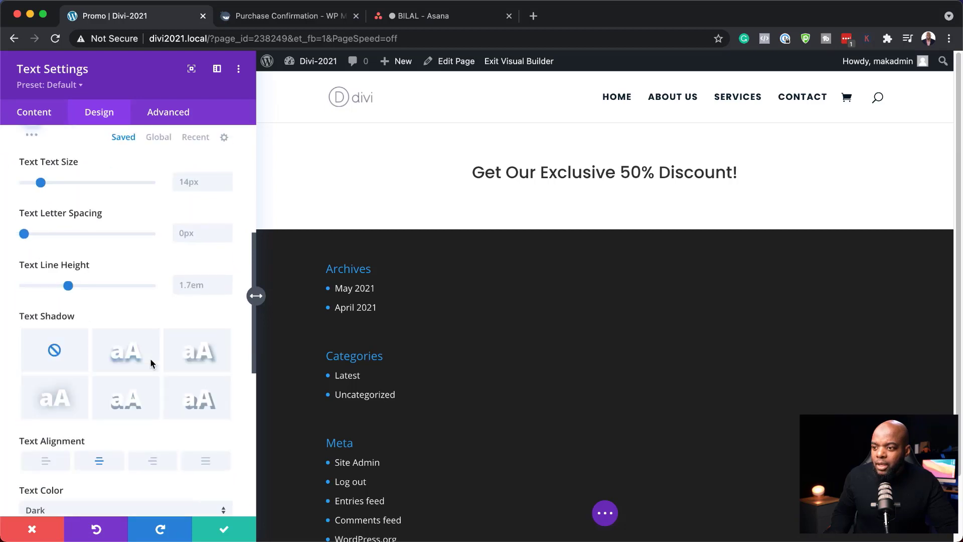
pyautogui.click(75, 336)
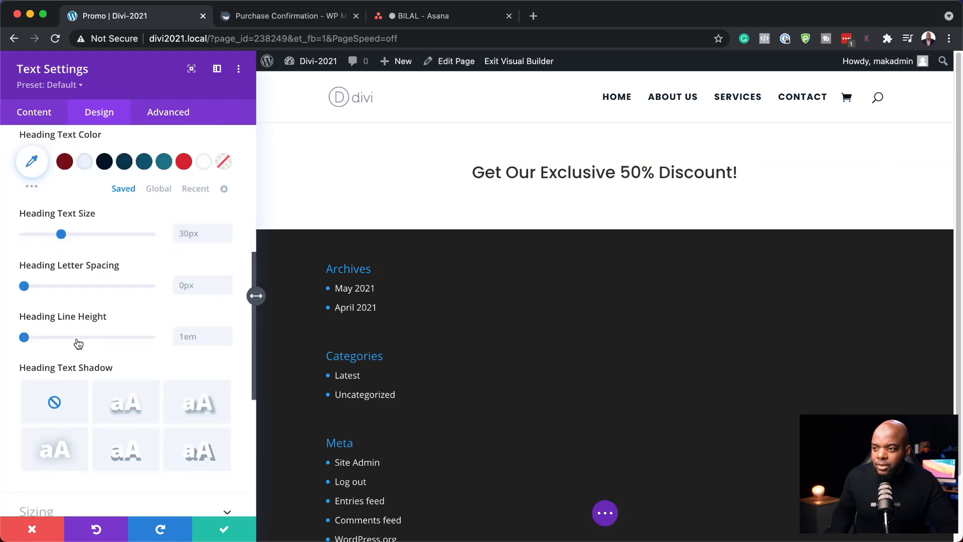
pyautogui.click(76, 178)
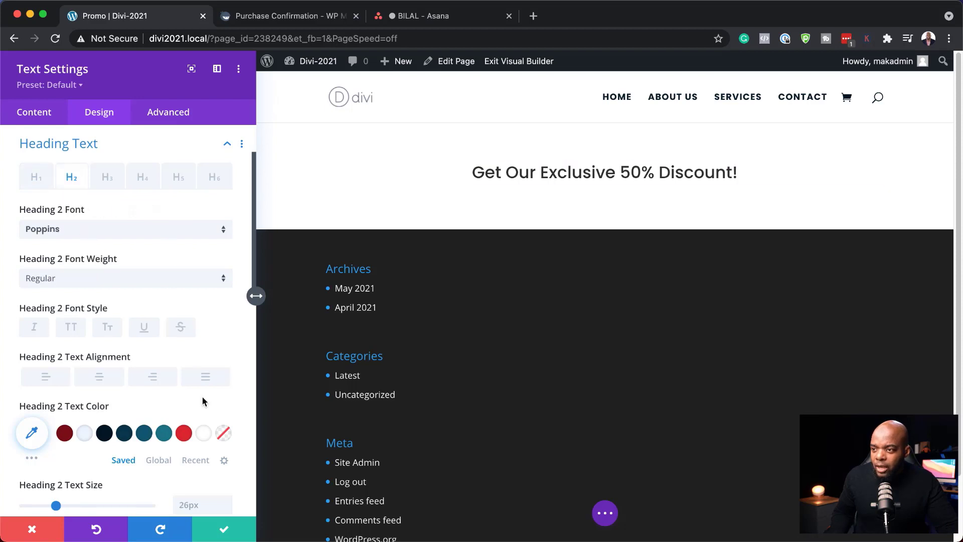
pyautogui.click(185, 434)
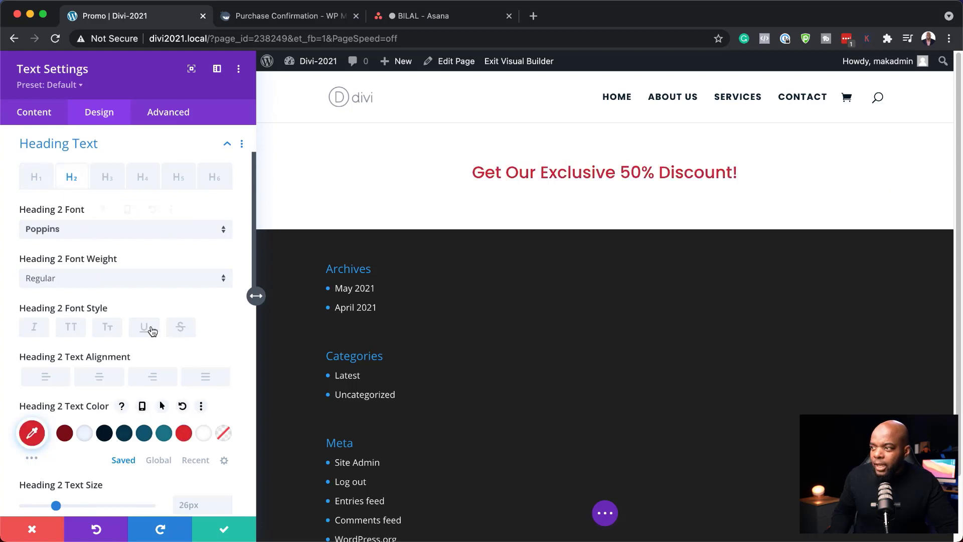
pyautogui.click(108, 285)
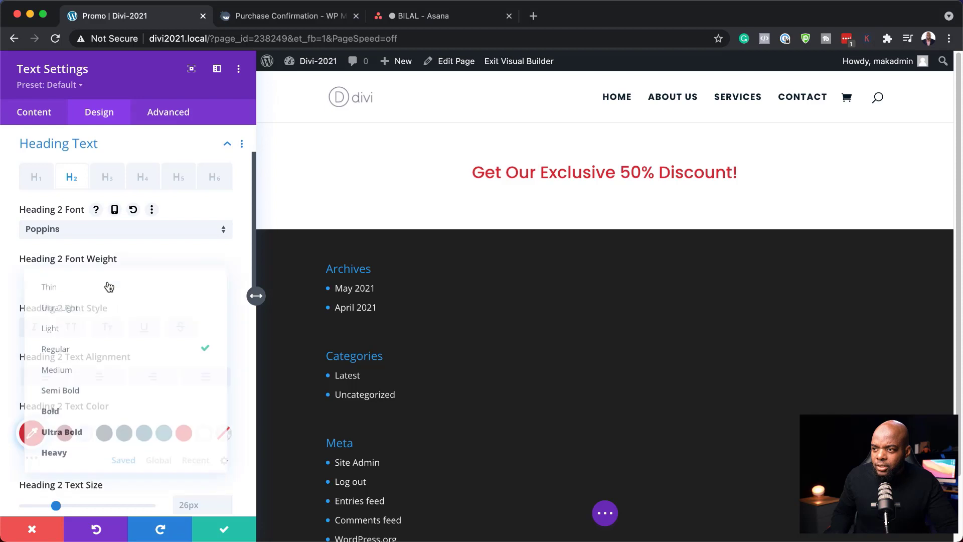
pyautogui.click(109, 415)
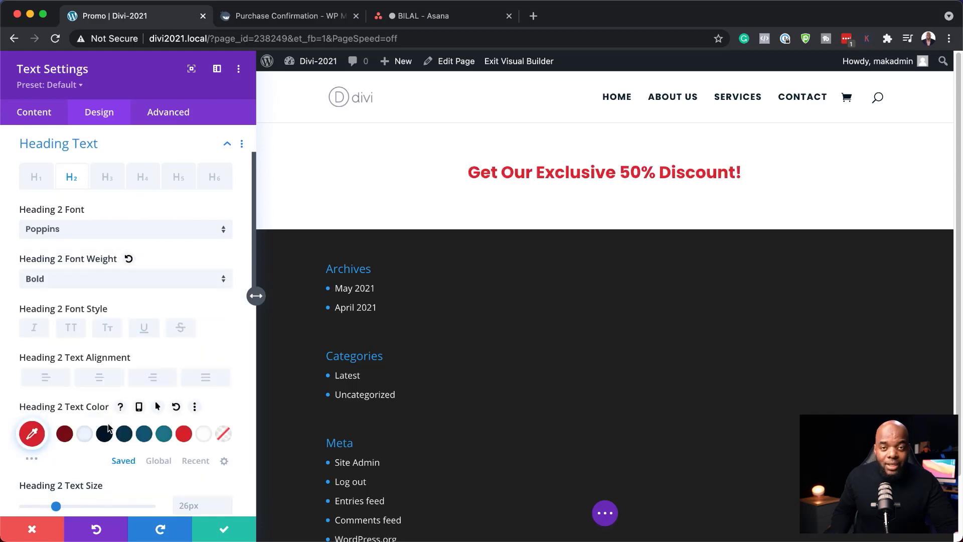
pyautogui.click(233, 536)
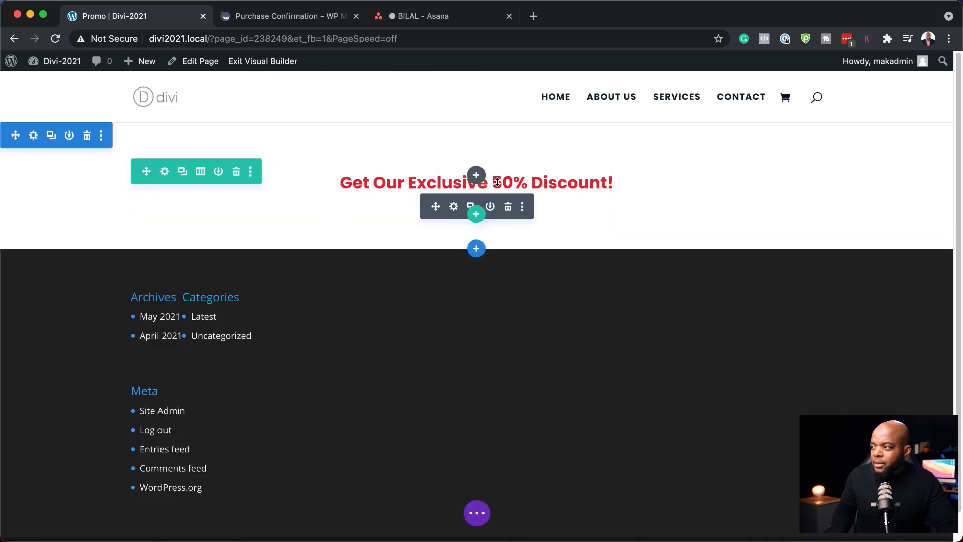
# Insert an Email Optin module below the discount heading.
pyautogui.click(477, 175)
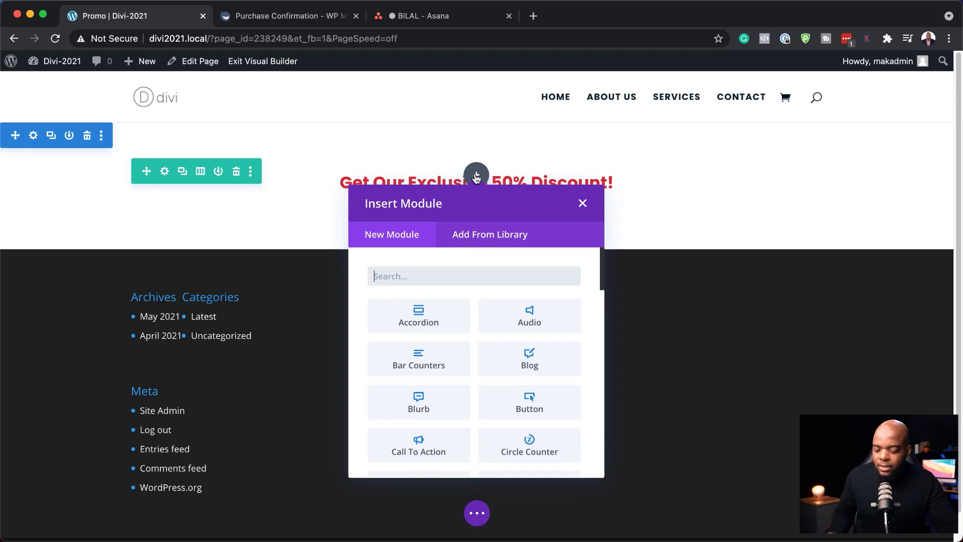
pyautogui.write('email')
pyautogui.click(424, 318)
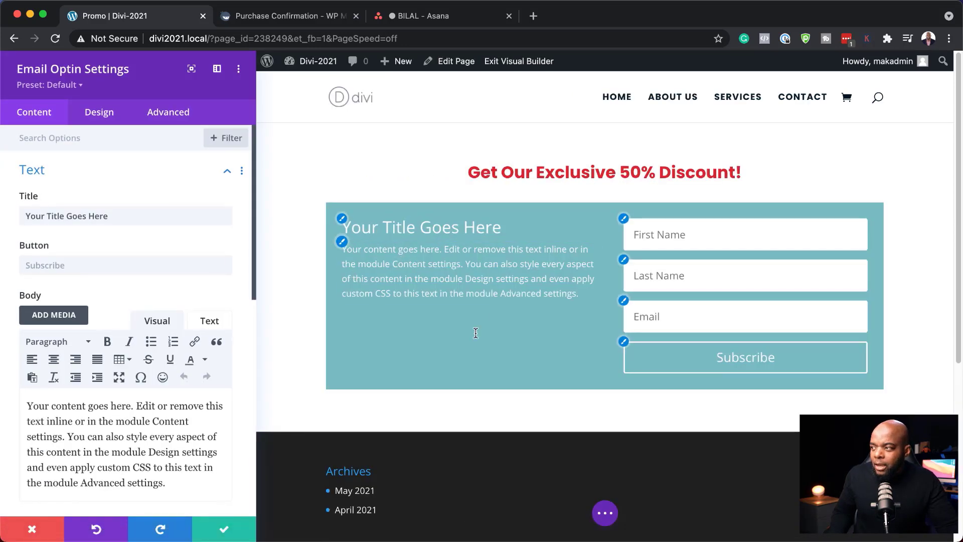
# Clear the optin's body text and set its title to "Enter your name and email below.".
pyautogui.click(91, 497)
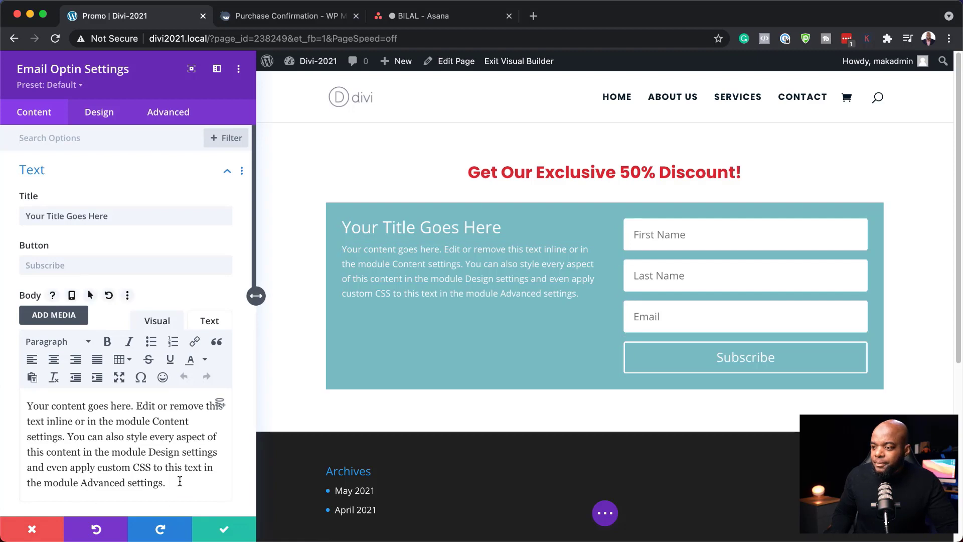
pyautogui.press('super+a')
pyautogui.press('BackSpace')
pyautogui.click(109, 216)
pyautogui.press('super+a')
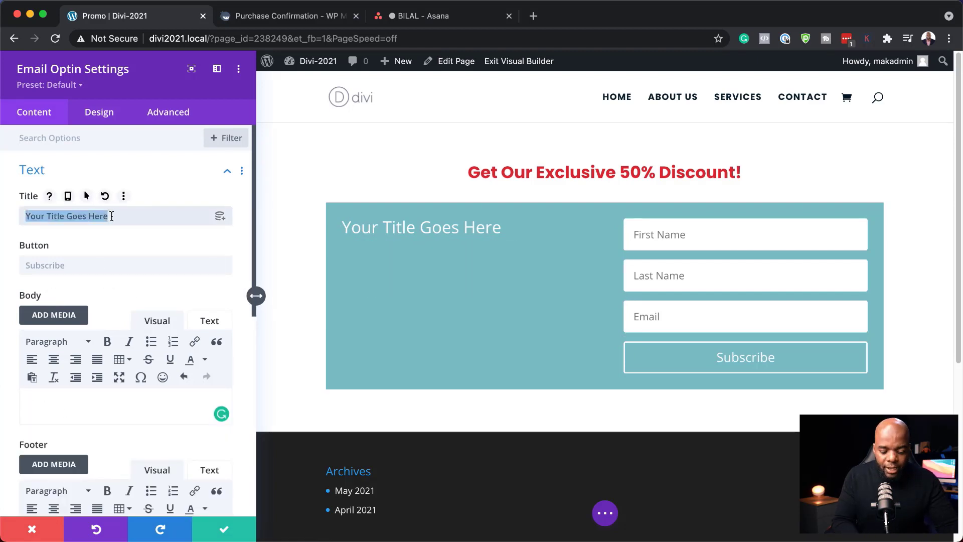
pyautogui.write('Enter your name and email below.')
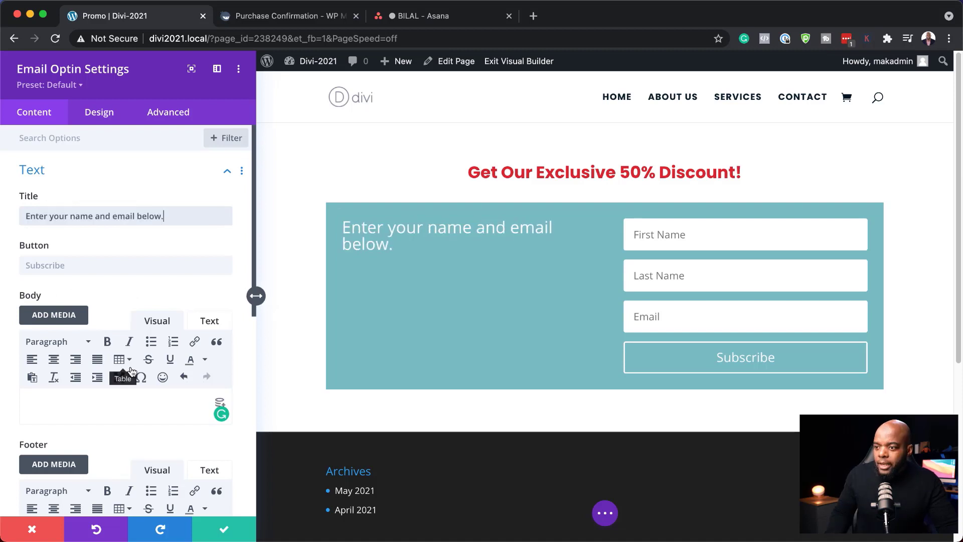
# Turn off the background color of the Email Optin module.
pyautogui.scroll(-2, 131, 372)
pyautogui.scroll(-10, 131, 366)
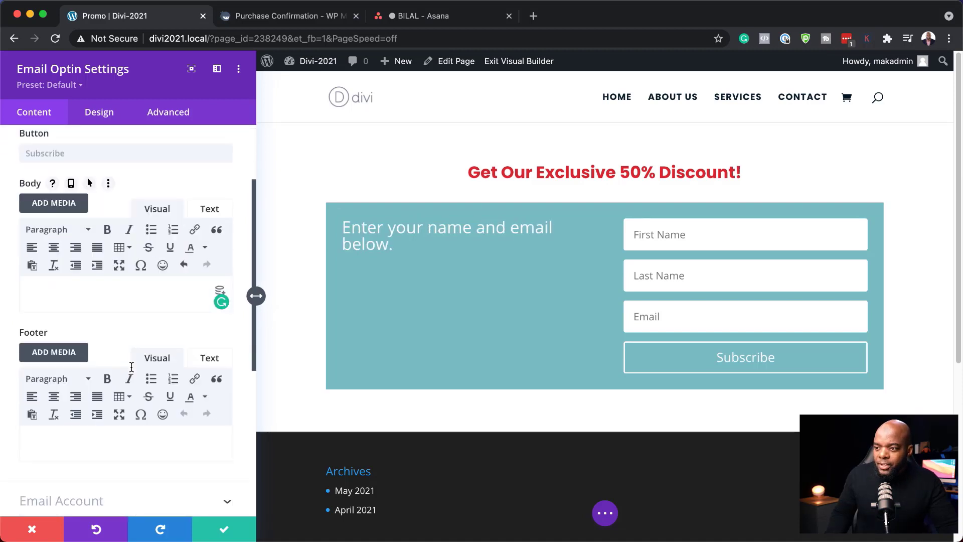
pyautogui.scroll(-1, 133, 372)
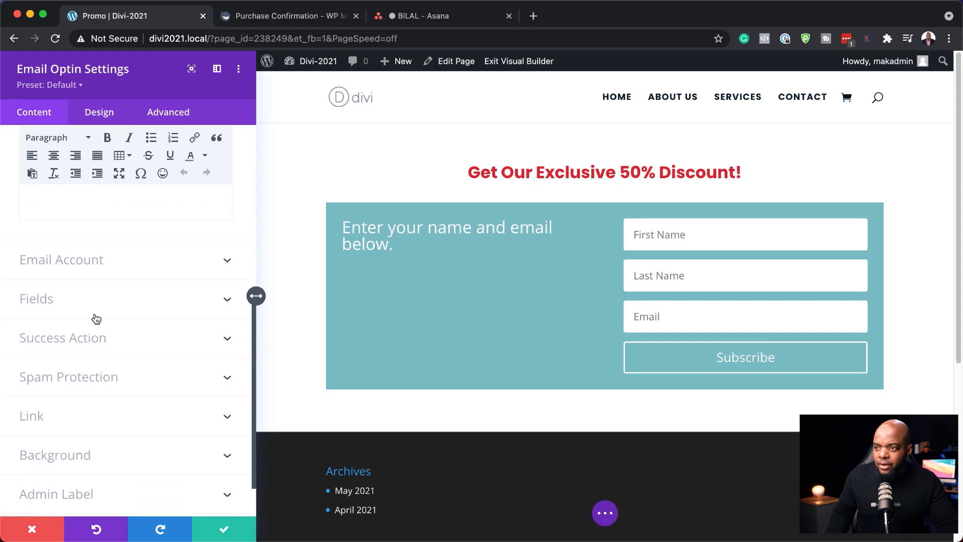
pyautogui.scroll(-1, 101, 386)
pyautogui.click(93, 424)
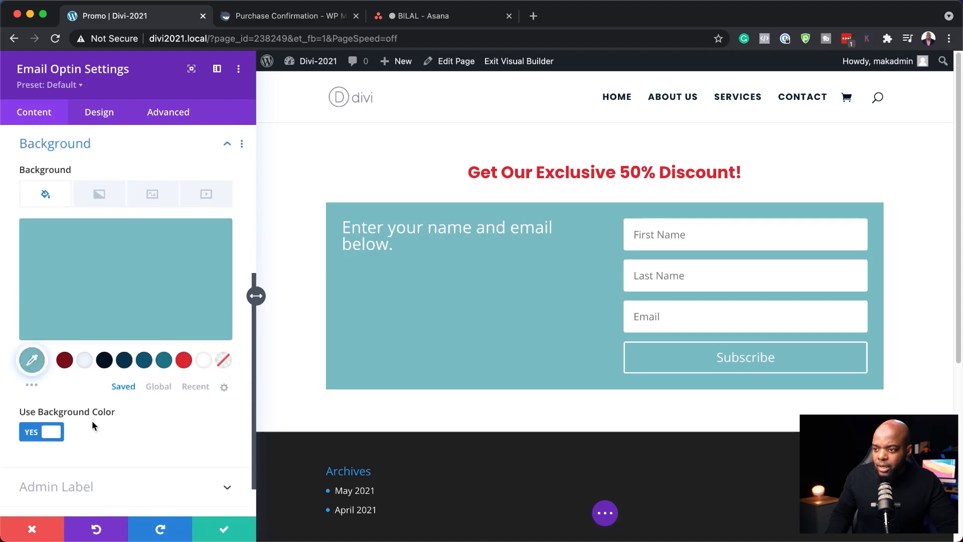
pyautogui.click(29, 438)
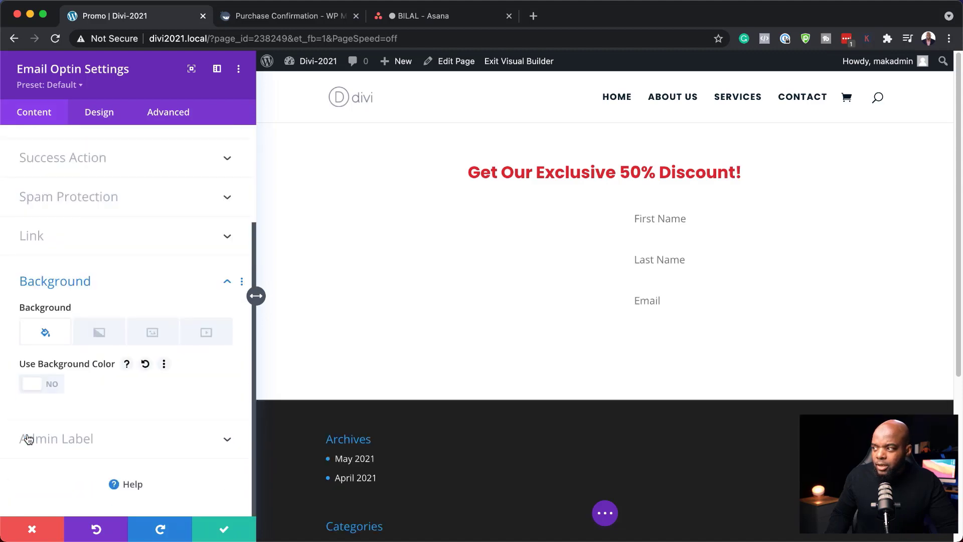
# Style the optin title in Poppins with teal color #1f7a8c and reduce its text size slightly to fit one line.
pyautogui.click(107, 113)
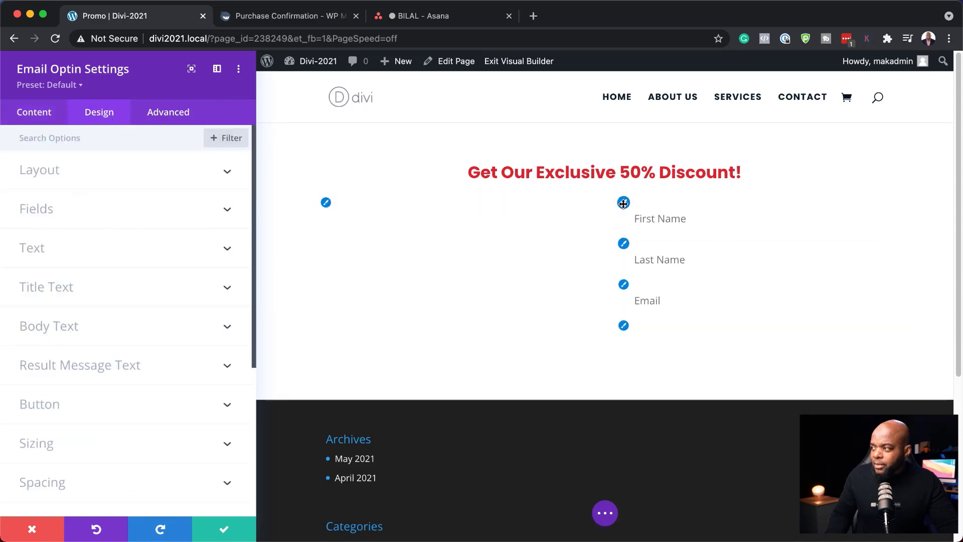
pyautogui.click(327, 203)
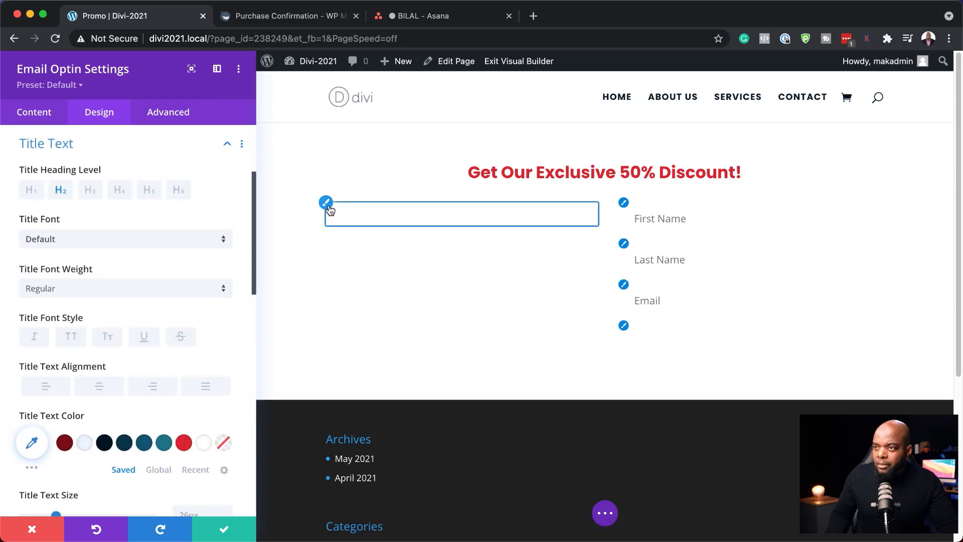
pyautogui.click(65, 242)
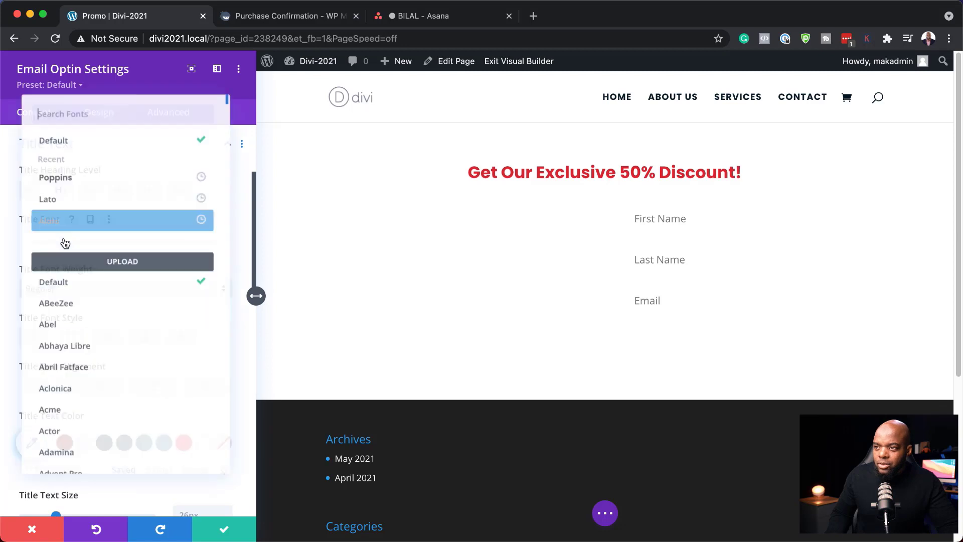
pyautogui.click(63, 177)
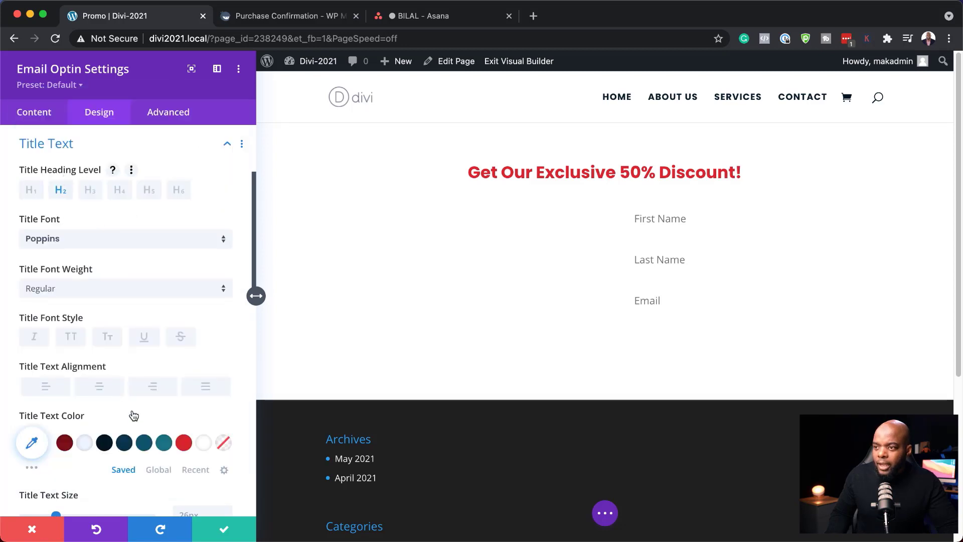
pyautogui.click(165, 446)
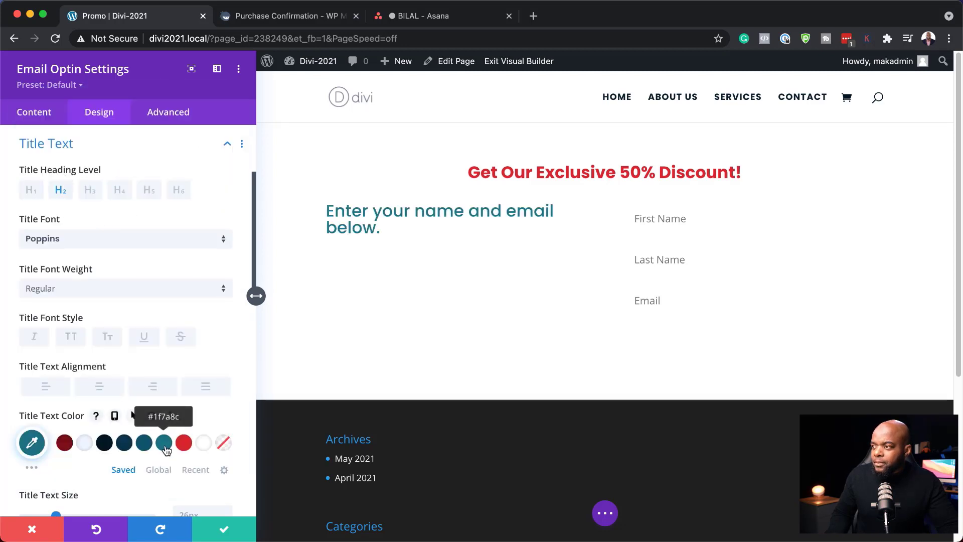
pyautogui.scroll(-1, 212, 454)
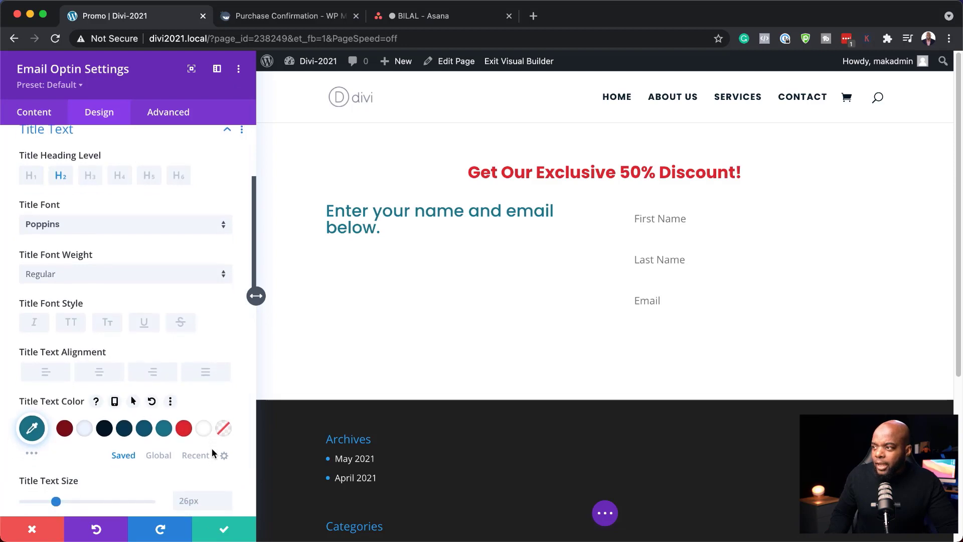
pyautogui.scroll(-6, 212, 454)
pyautogui.moveTo(54, 350); pyautogui.dragTo(52, 354)
# Change the optin layout to Body On Top, Form On Bottom.
pyautogui.scroll(7, 115, 334)
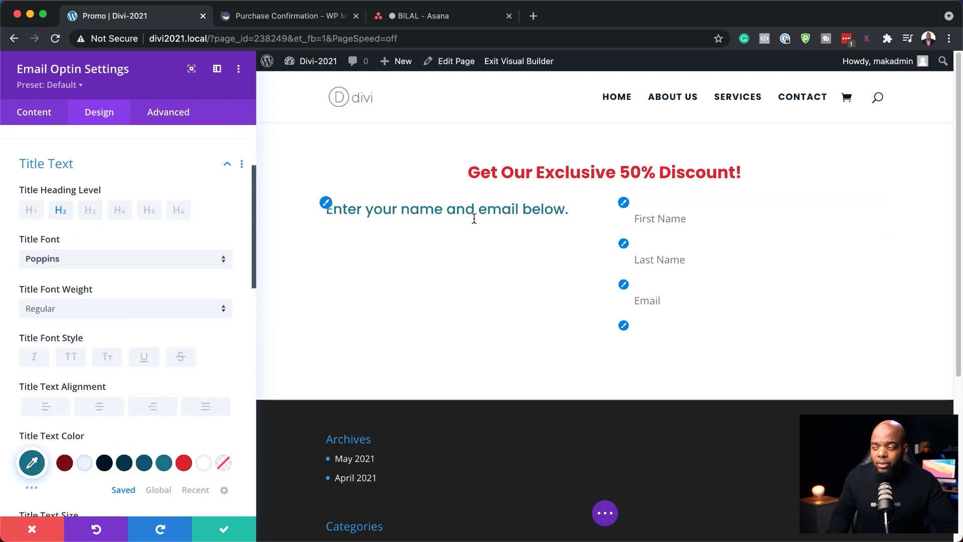
pyautogui.scroll(4, 104, 330)
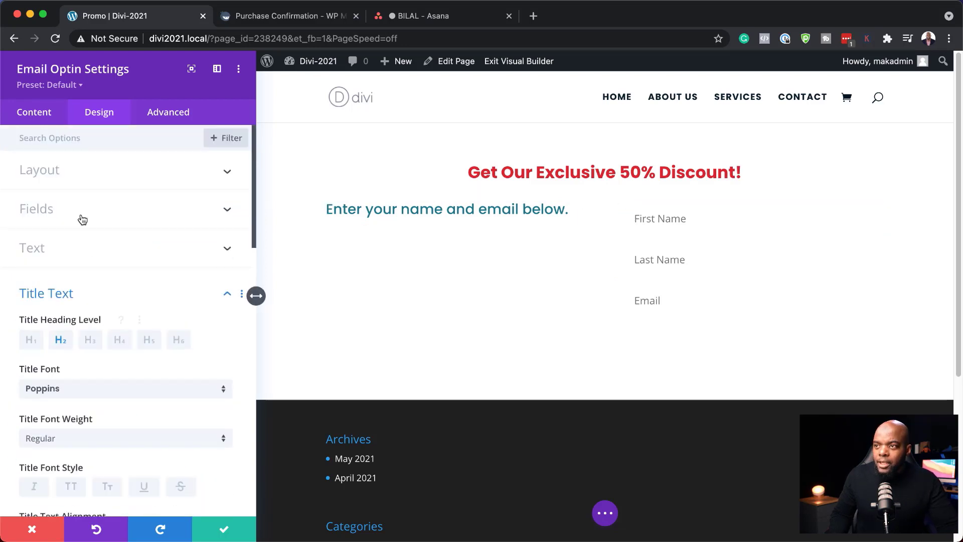
pyautogui.click(98, 176)
pyautogui.click(103, 223)
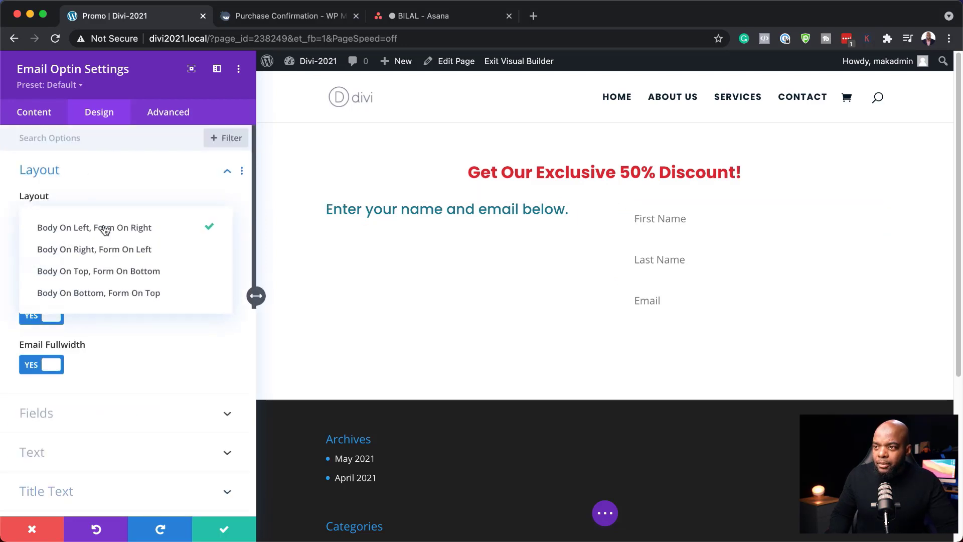
pyautogui.click(160, 279)
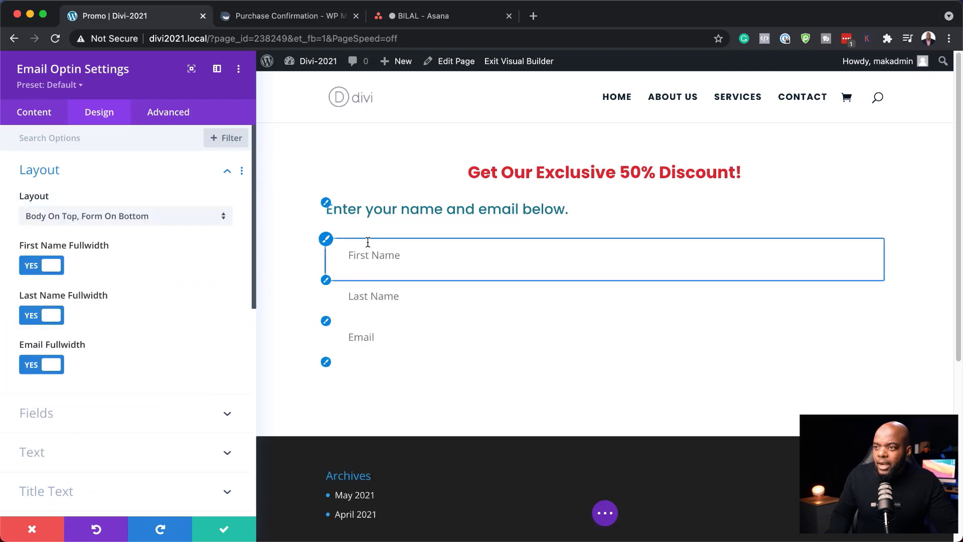
# Give the optin form fields a 1px border on all sides.
pyautogui.click(326, 240)
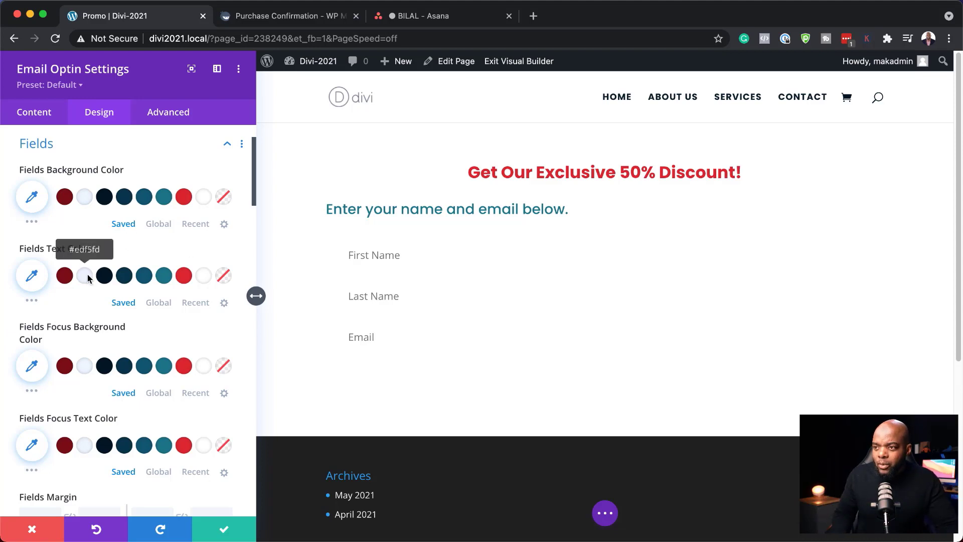
pyautogui.scroll(-1, 154, 325)
pyautogui.scroll(-10, 154, 321)
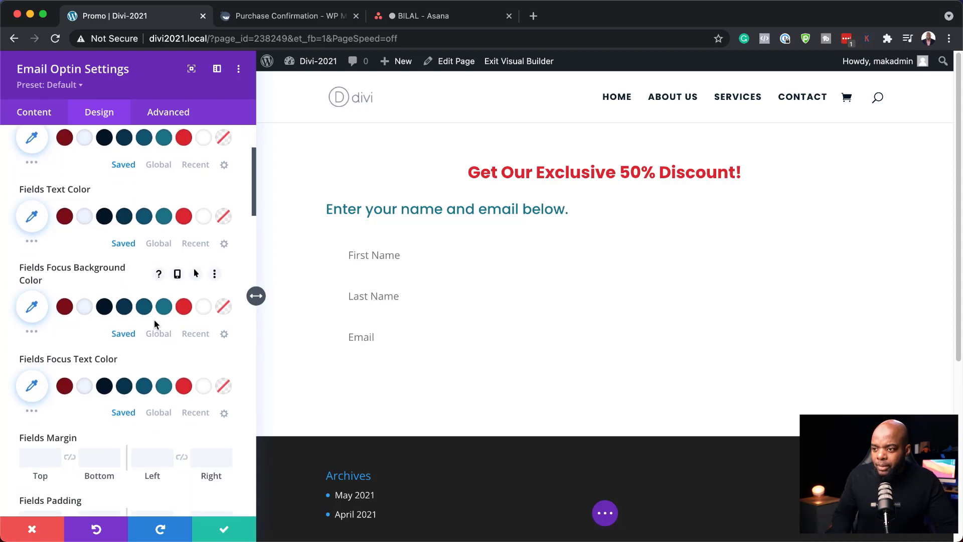
pyautogui.click(27, 430)
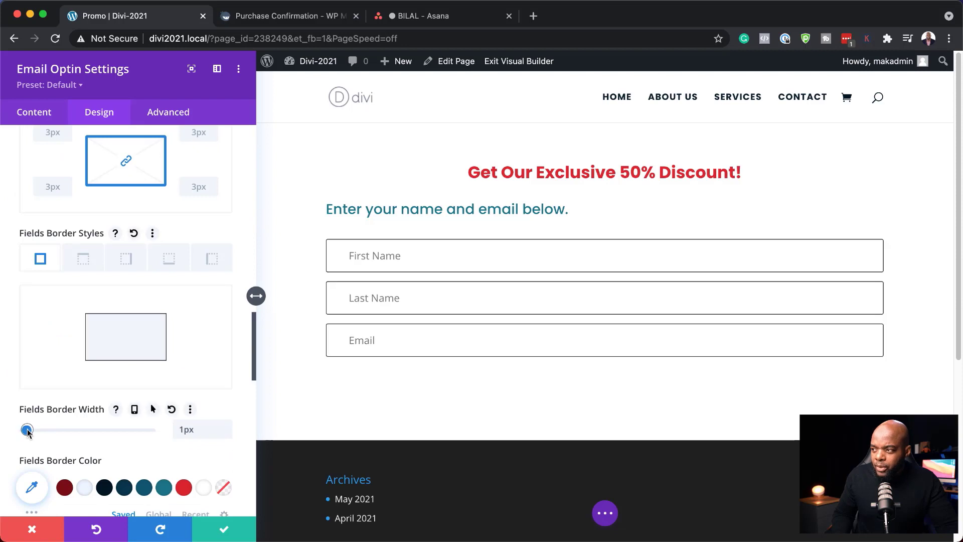
# Set the optin fields' border width to 2px and its color to teal #1f7a8c at 0.34 opacity.
pyautogui.moveTo(27, 430); pyautogui.dragTo(28, 430)
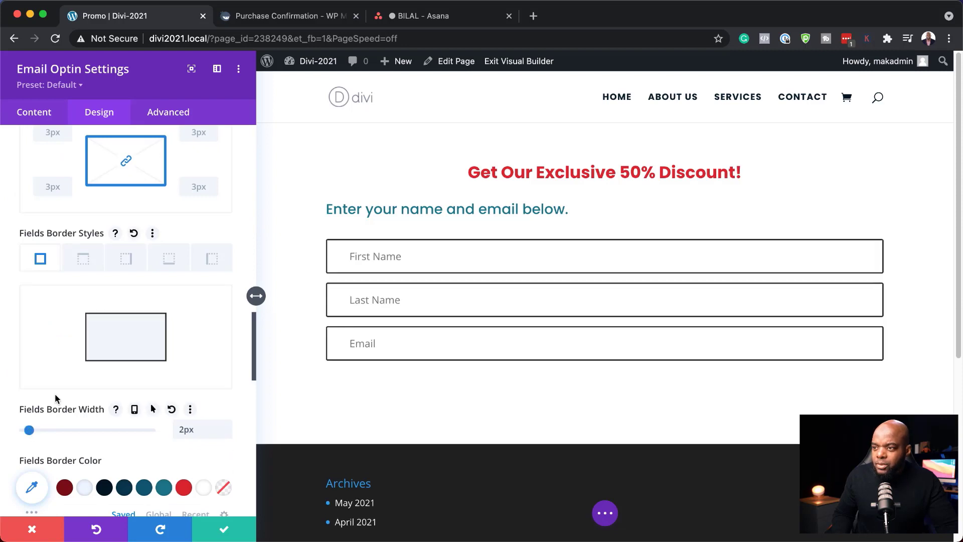
pyautogui.scroll(-3, 163, 412)
pyautogui.click(165, 407)
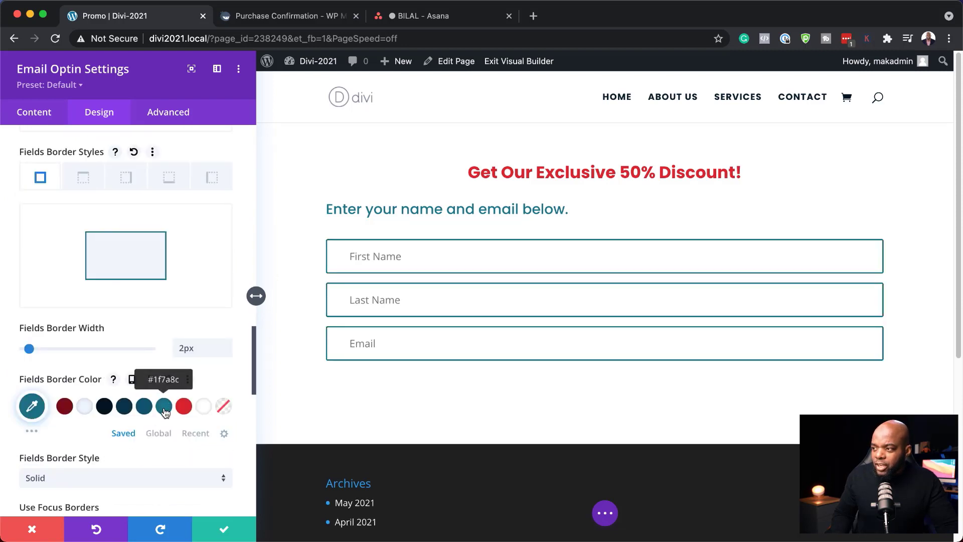
pyautogui.click(32, 406)
pyautogui.moveTo(218, 412); pyautogui.dragTo(223, 472)
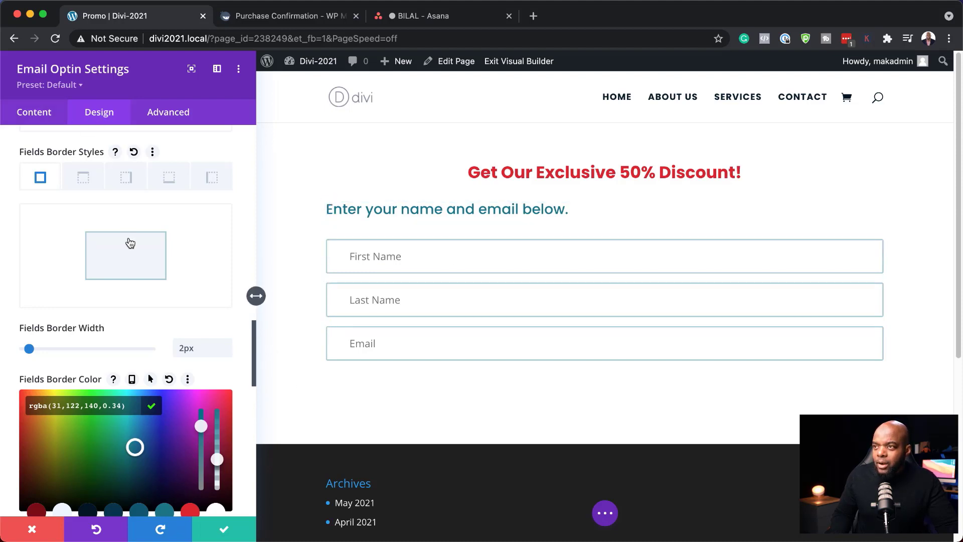
# Set the Email Optin module's width to 56% and center the module.
pyautogui.scroll(15, 161, 281)
pyautogui.scroll(10, 158, 272)
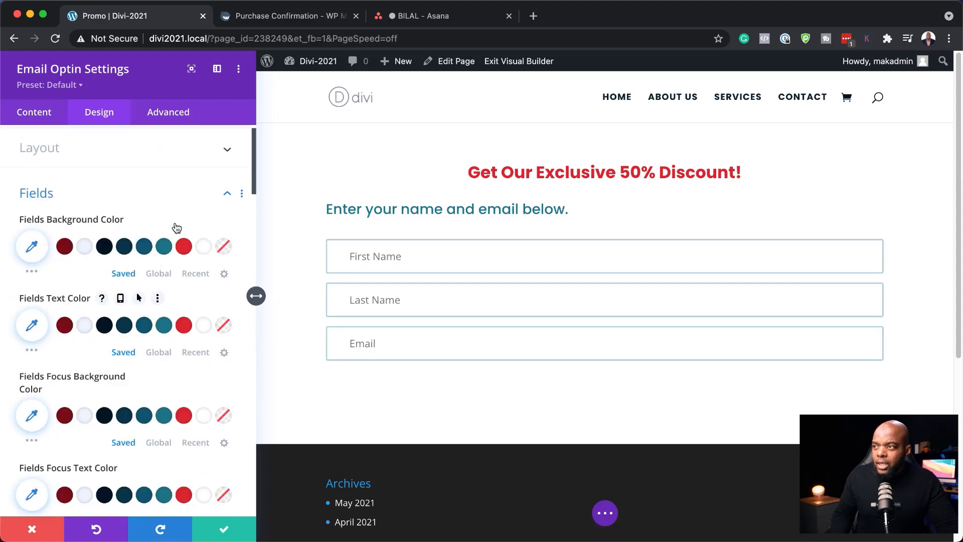
pyautogui.scroll(2, 176, 227)
pyautogui.click(230, 216)
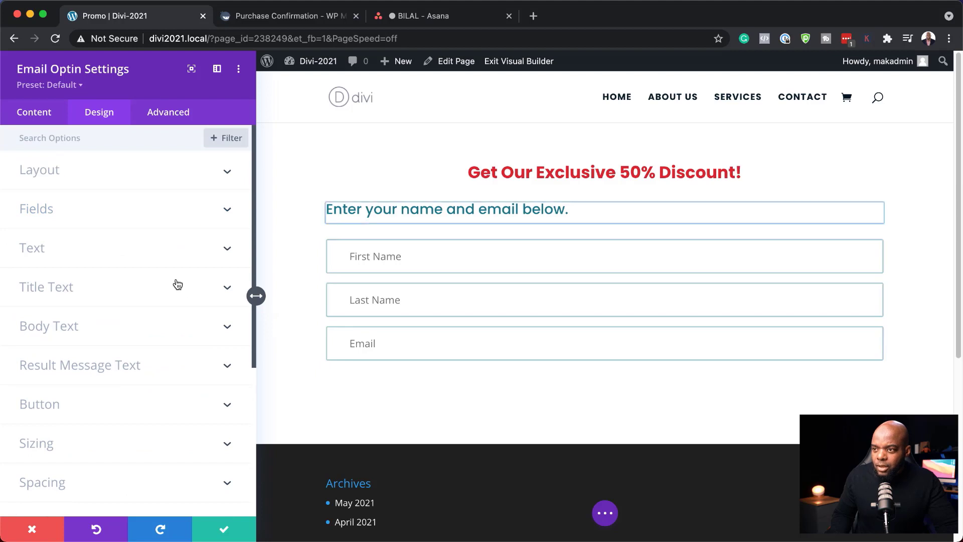
pyautogui.scroll(-2, 166, 299)
pyautogui.click(87, 383)
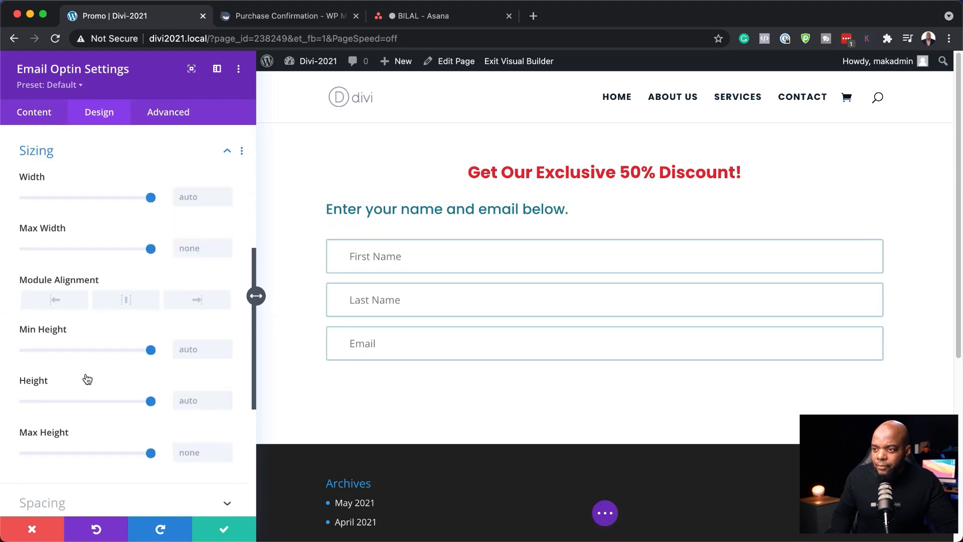
pyautogui.moveTo(151, 191); pyautogui.dragTo(95, 207)
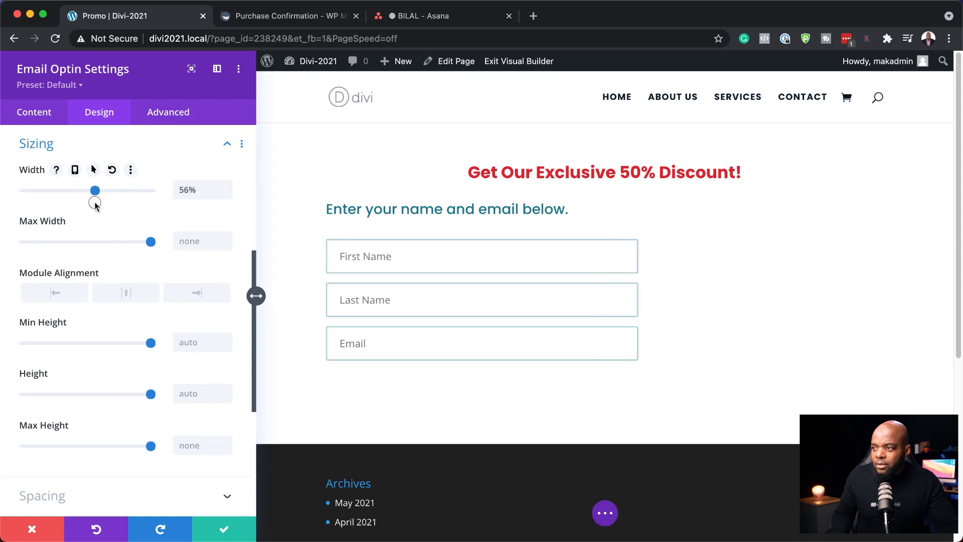
pyautogui.click(124, 296)
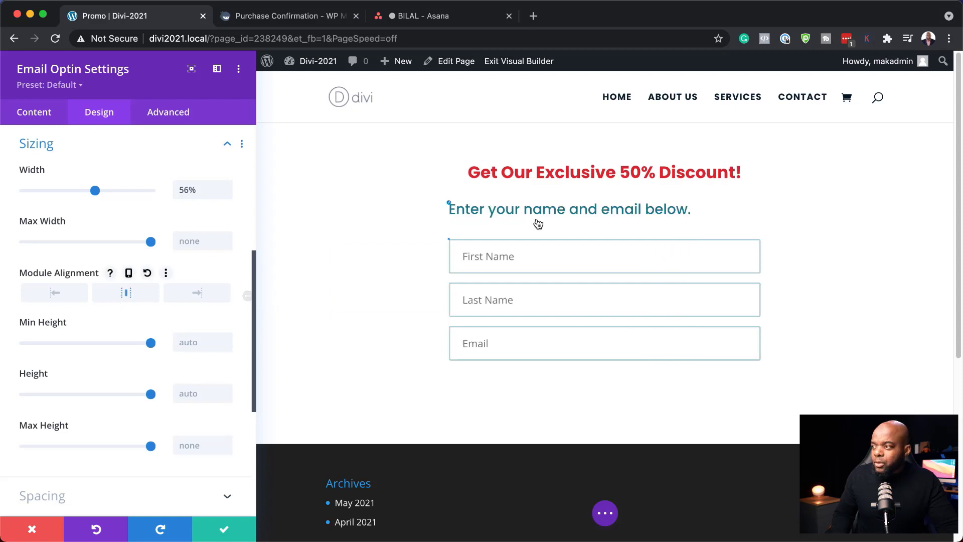
# Center the optin title text and hide the Last Name field from the form.
pyautogui.click(449, 203)
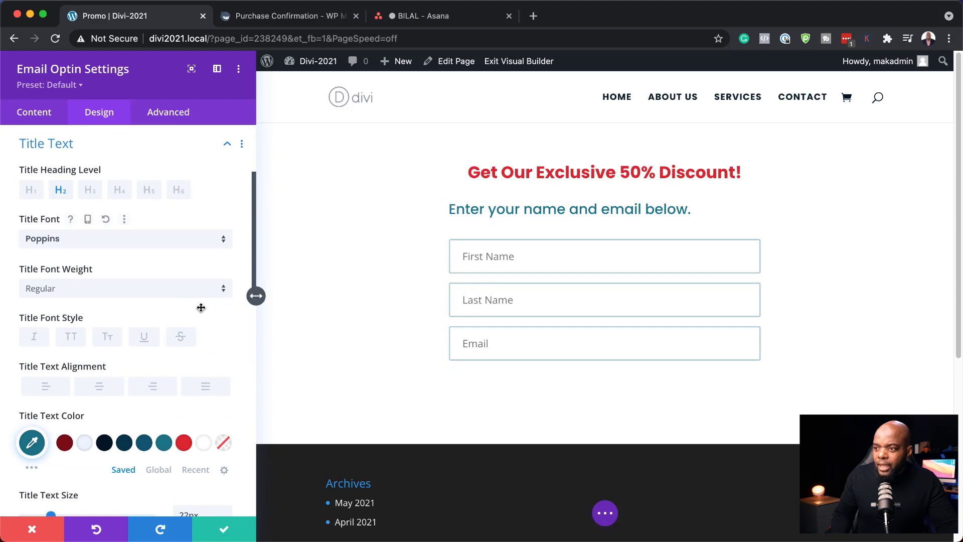
pyautogui.click(100, 396)
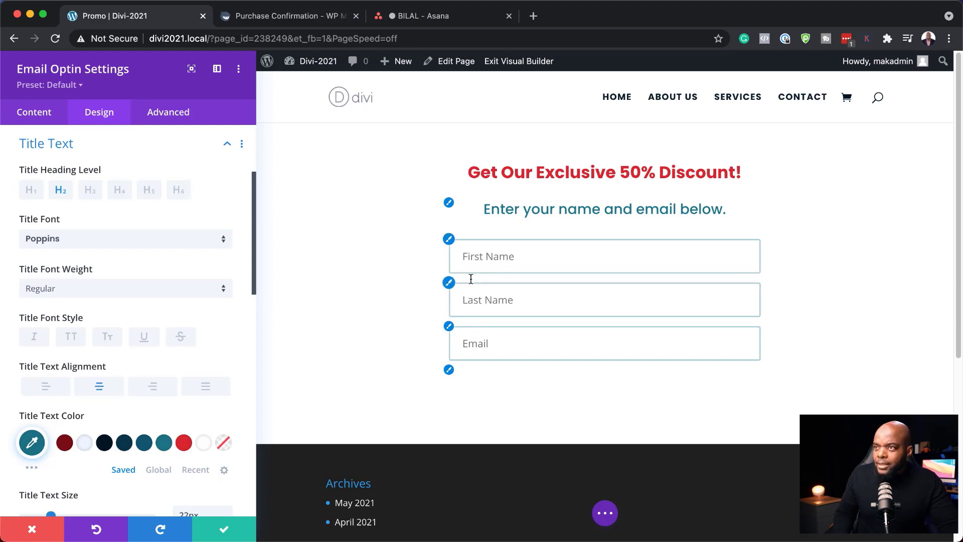
pyautogui.click(27, 115)
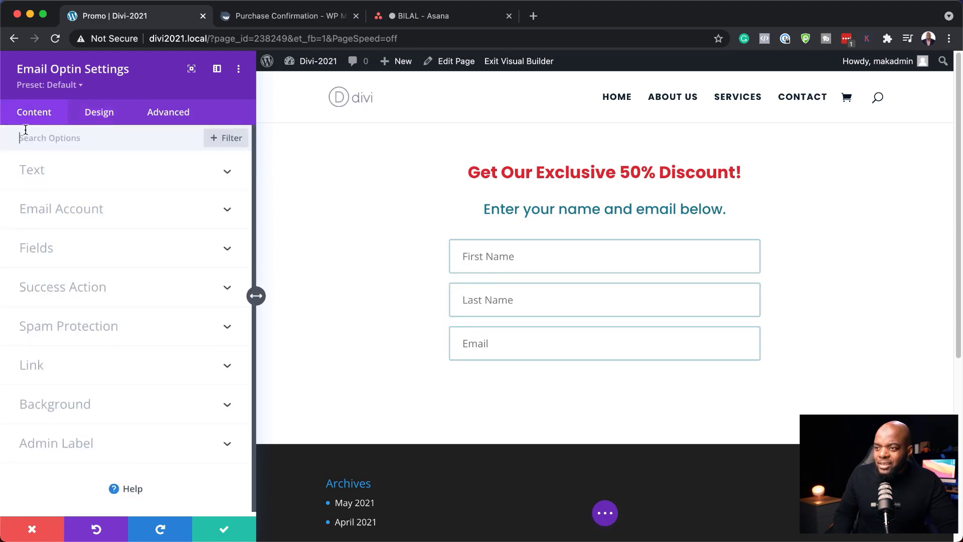
pyautogui.click(100, 211)
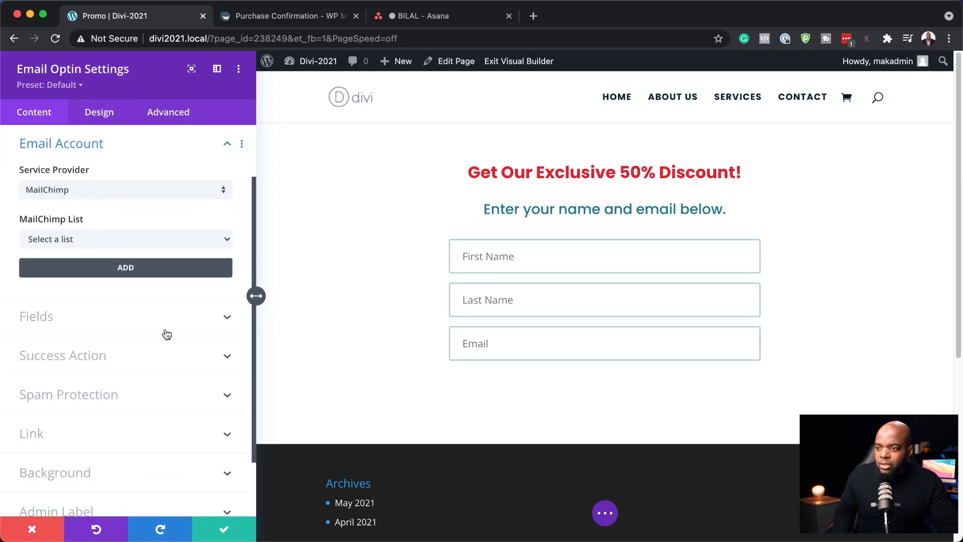
pyautogui.click(136, 325)
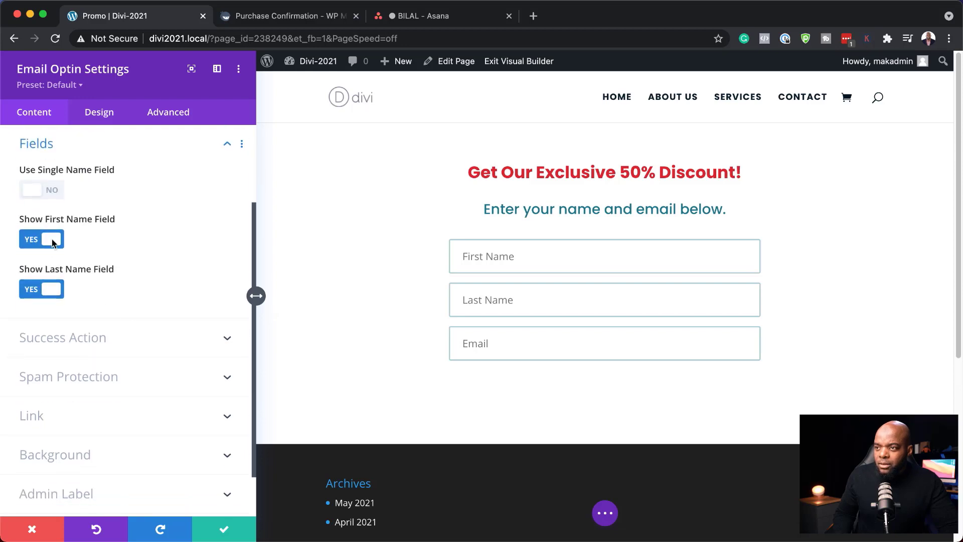
pyautogui.click(28, 290)
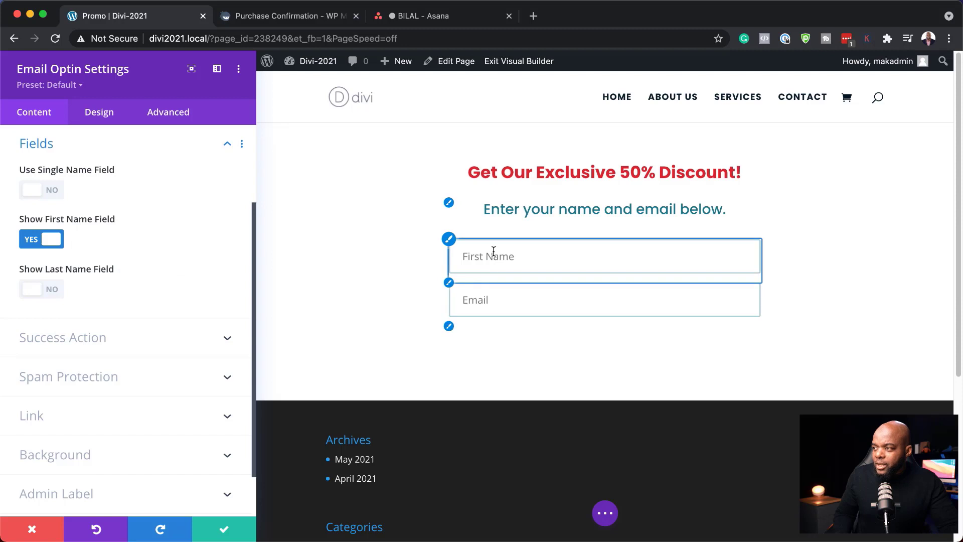
# Set the optin fields' font to Poppins and their focus text color to teal #1f7a8c.
pyautogui.click(450, 241)
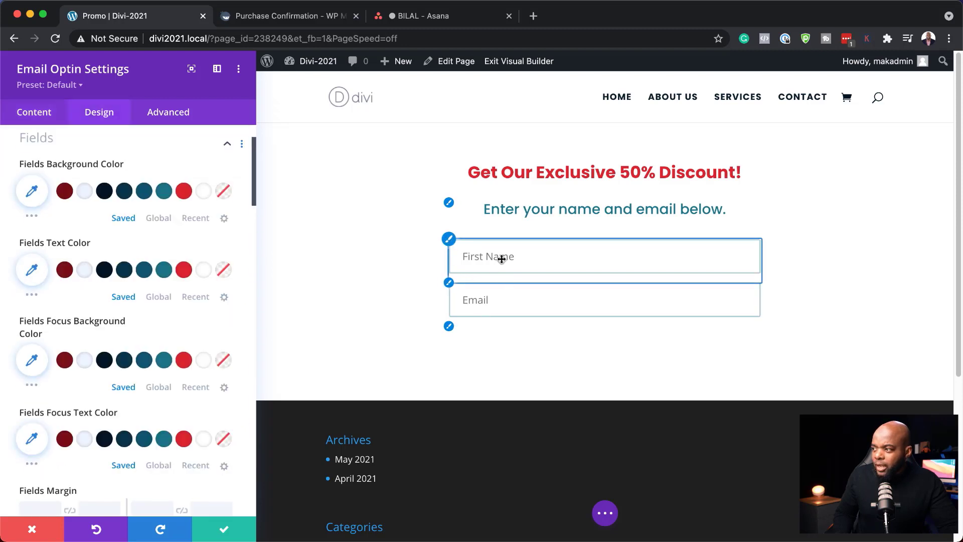
pyautogui.scroll(-6, 213, 290)
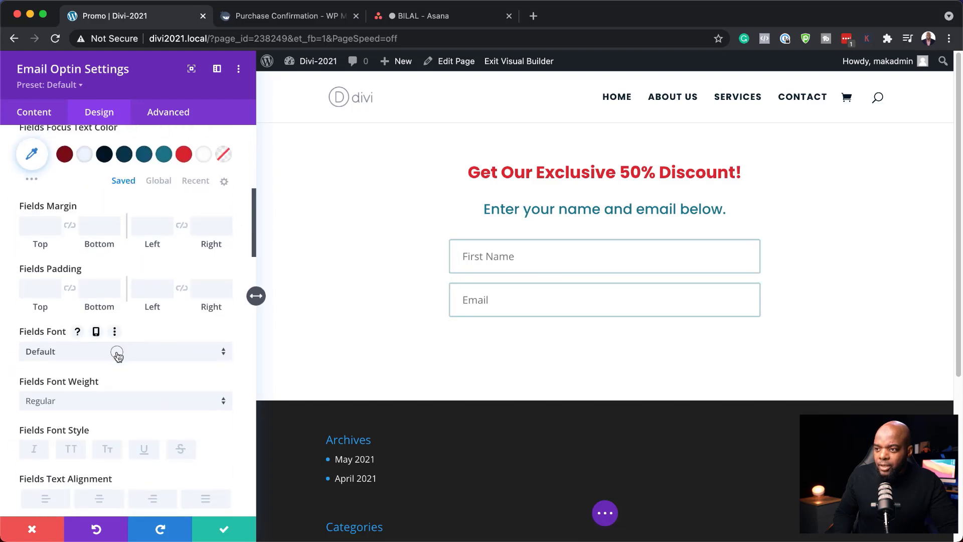
pyautogui.click(119, 356)
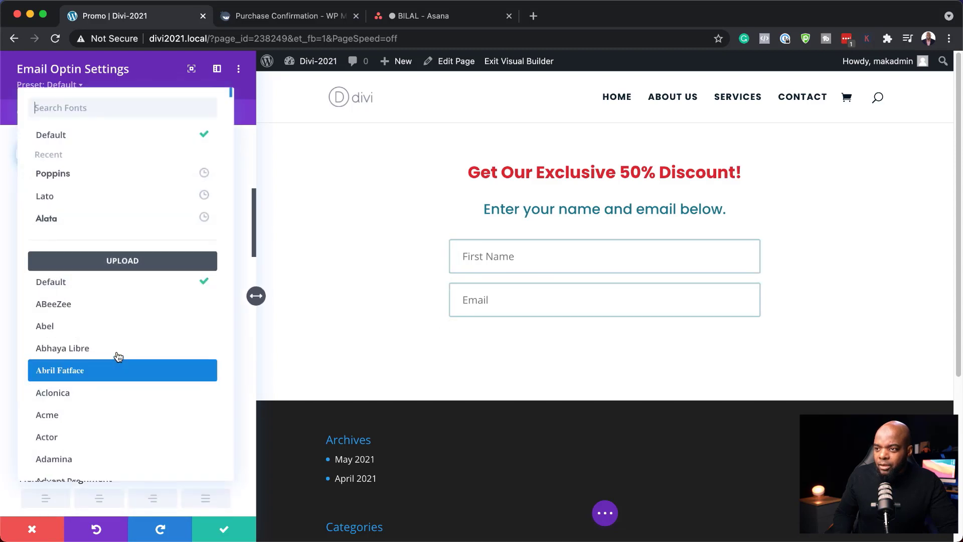
pyautogui.click(91, 178)
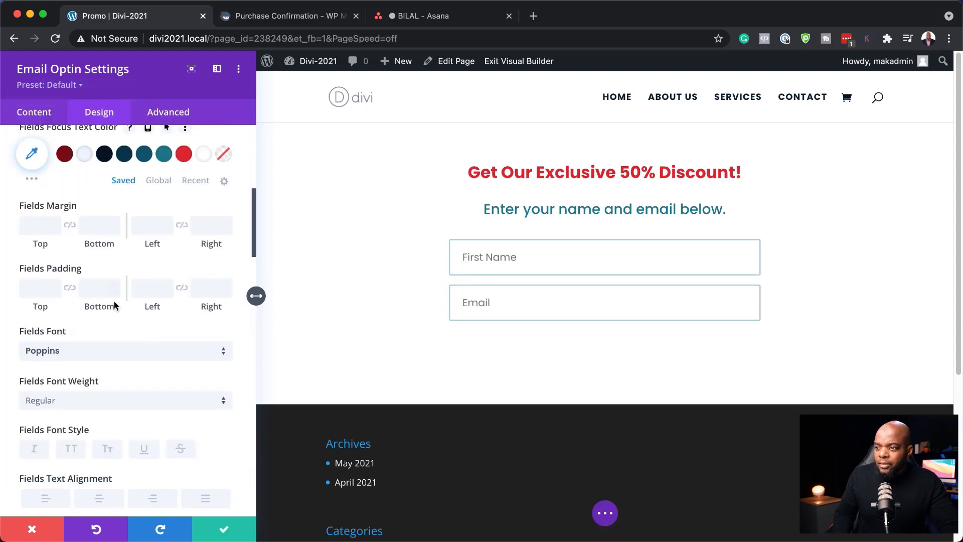
pyautogui.click(165, 155)
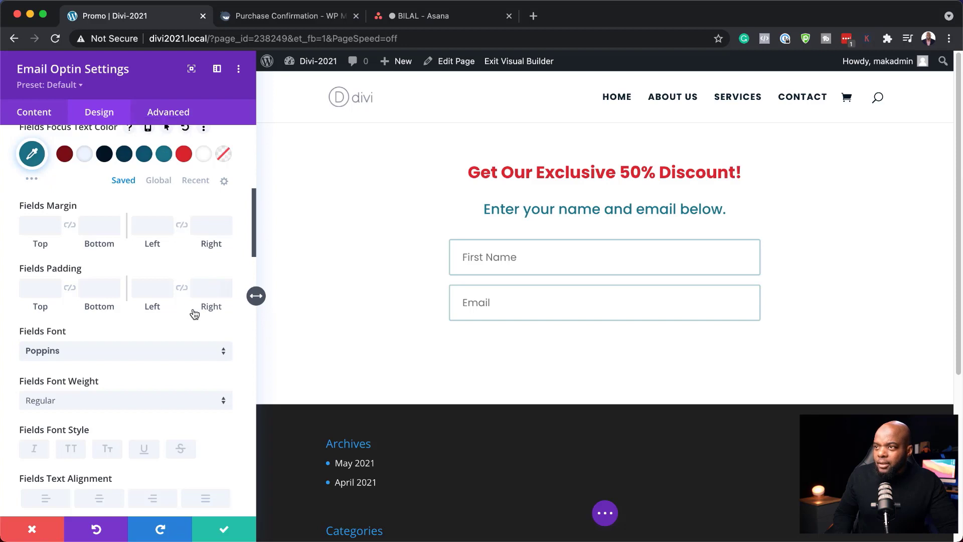
pyautogui.scroll(2, 193, 306)
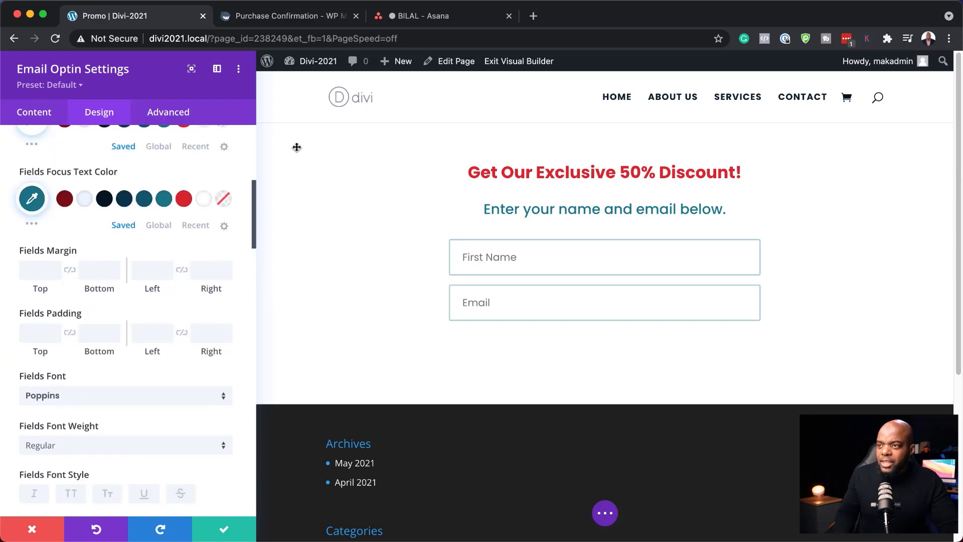
pyautogui.scroll(6, 146, 286)
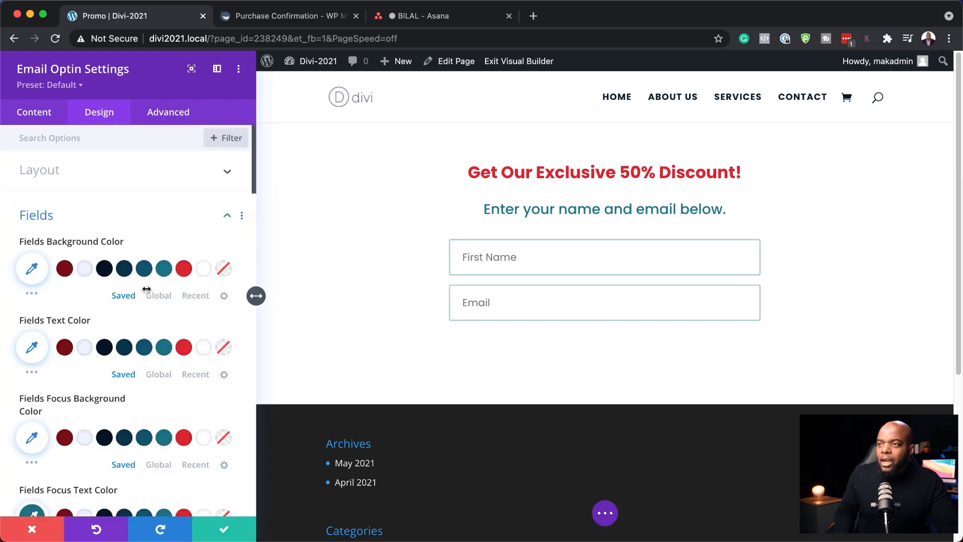
# Set the optin's email service provider to FluentCRM.
pyautogui.click(33, 116)
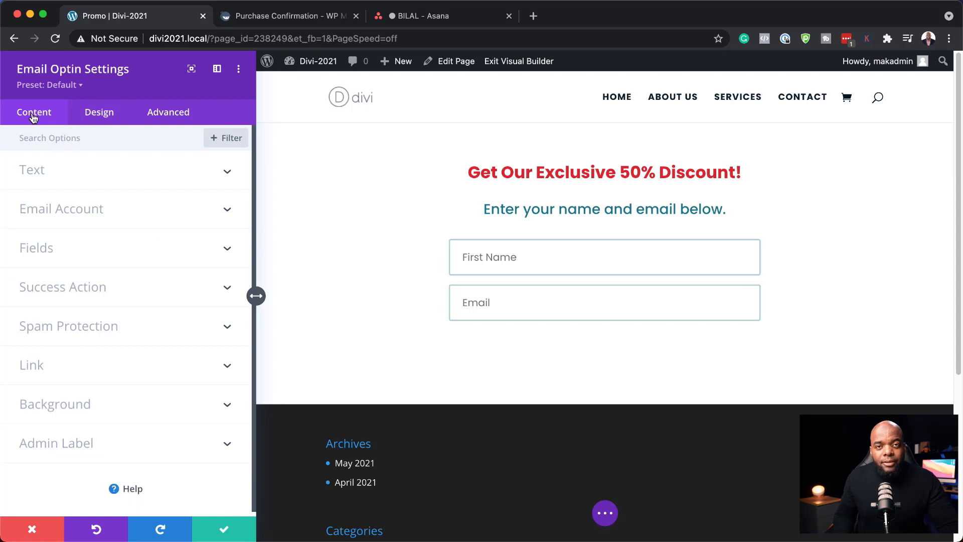
pyautogui.click(99, 214)
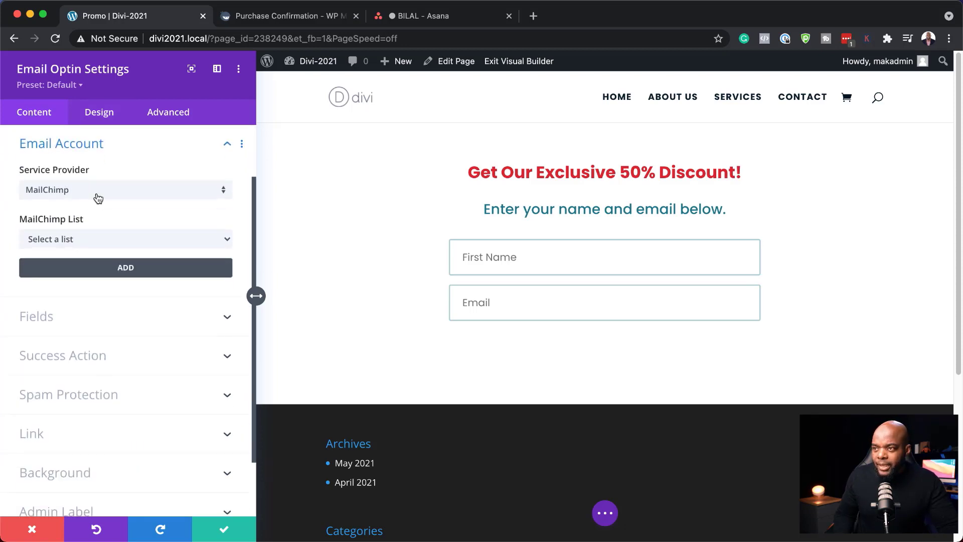
pyautogui.click(97, 195)
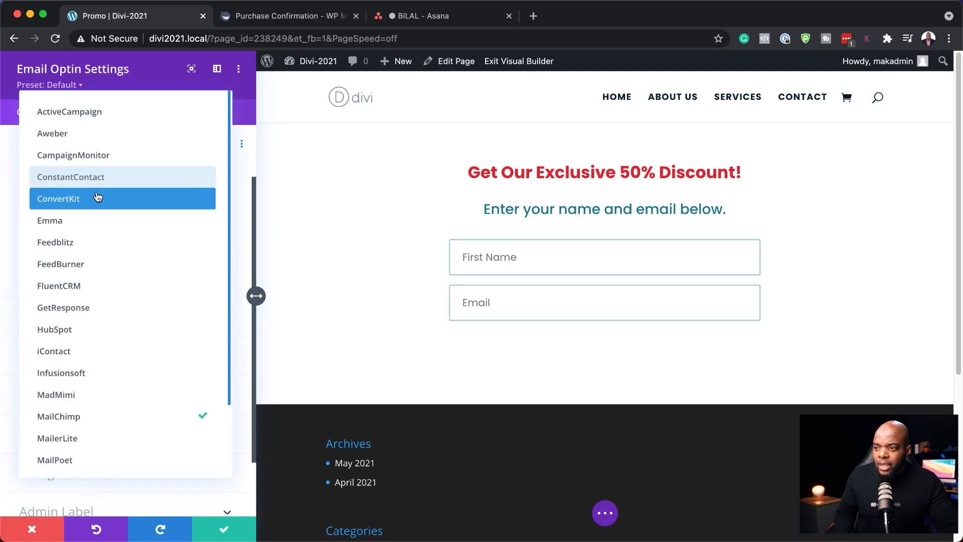
pyautogui.click(89, 286)
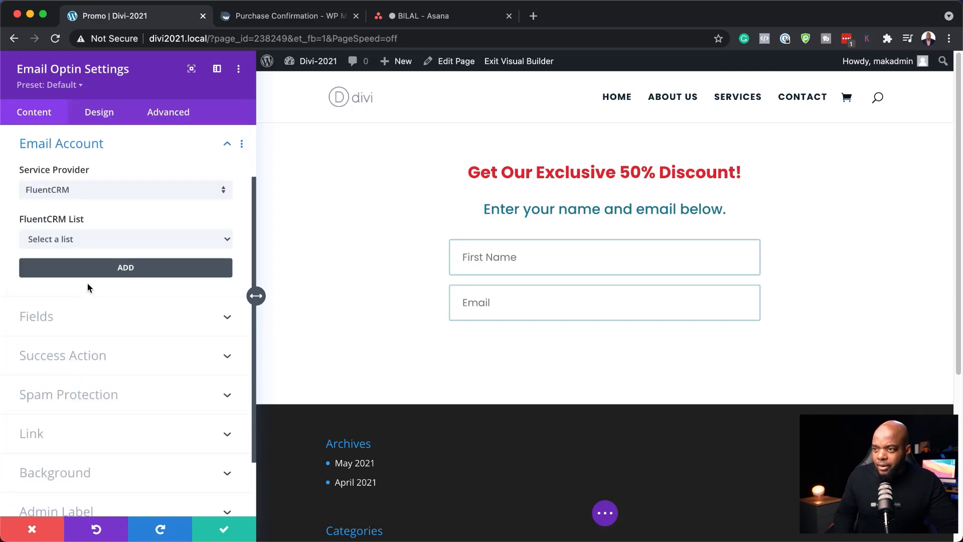
# Add a new FluentCRM account named Promo 50 to the optin.
pyautogui.click(85, 239)
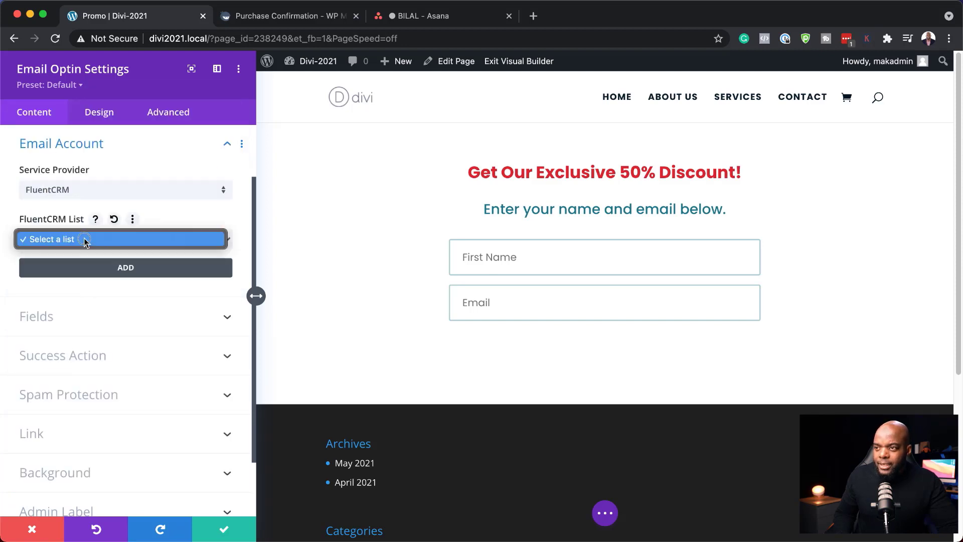
pyautogui.click(125, 269)
pyautogui.click(125, 270)
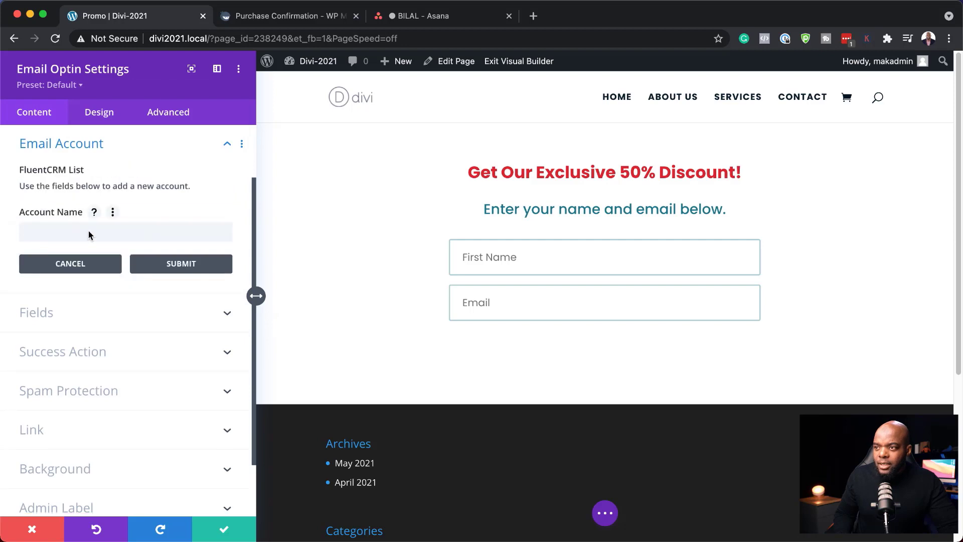
pyautogui.click(89, 231)
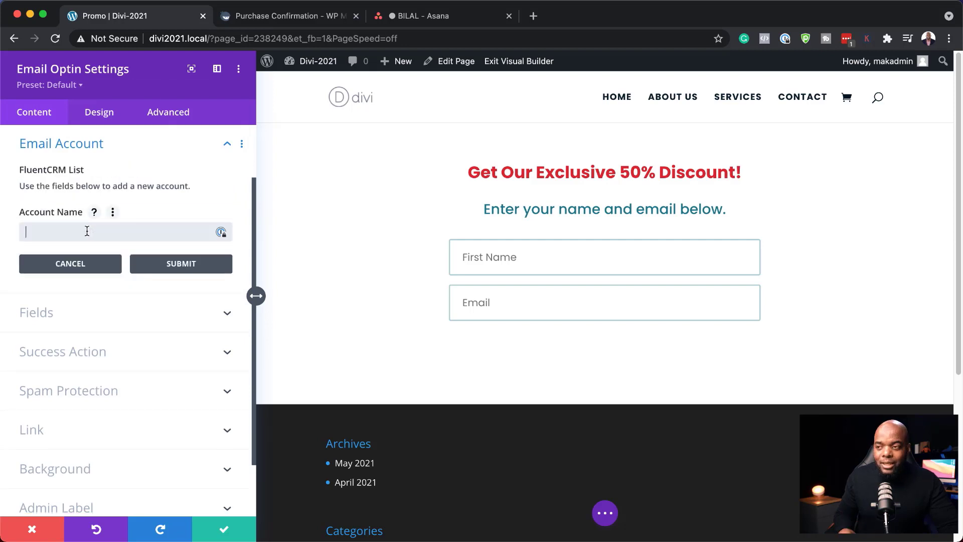
pyautogui.write('Promo 50')
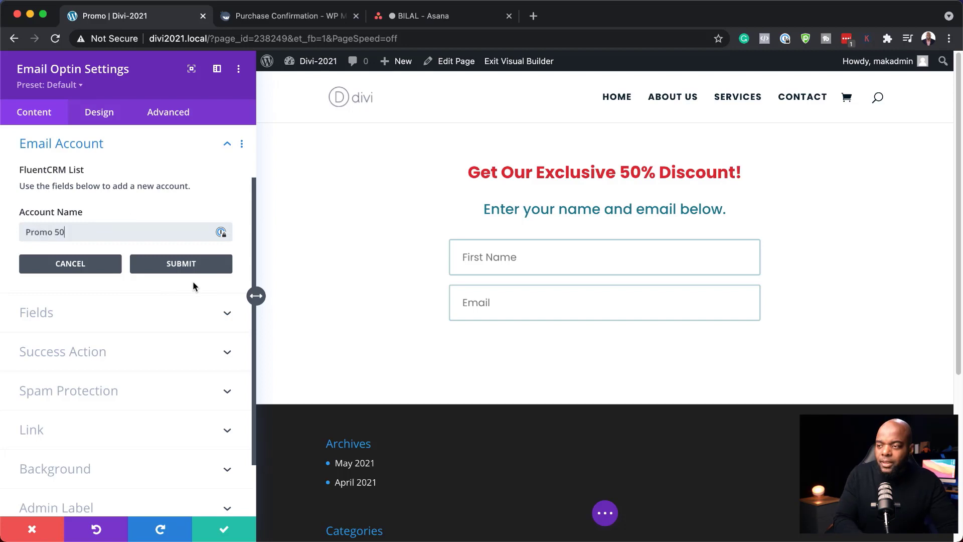
pyautogui.click(190, 265)
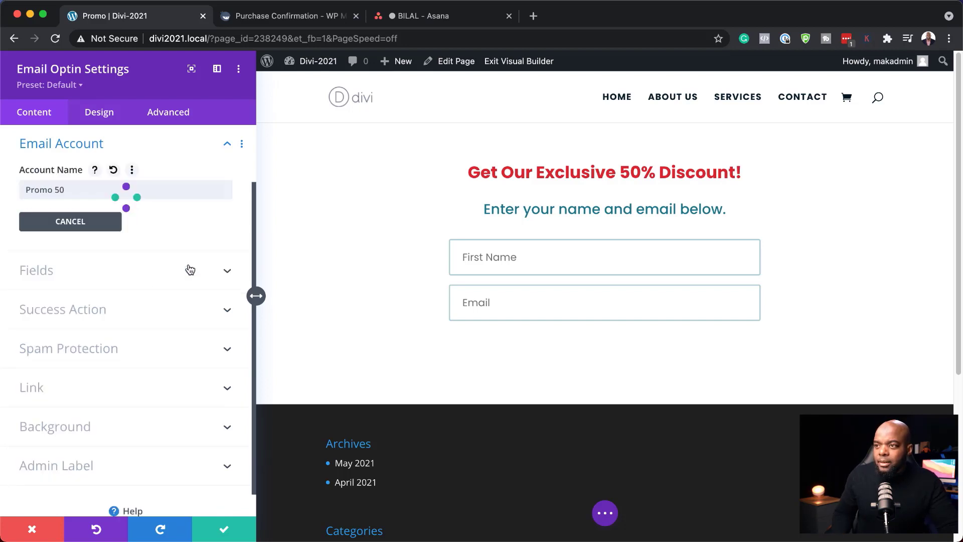
# Connect the optin to the Promo list and save the module settings.
pyautogui.click(123, 241)
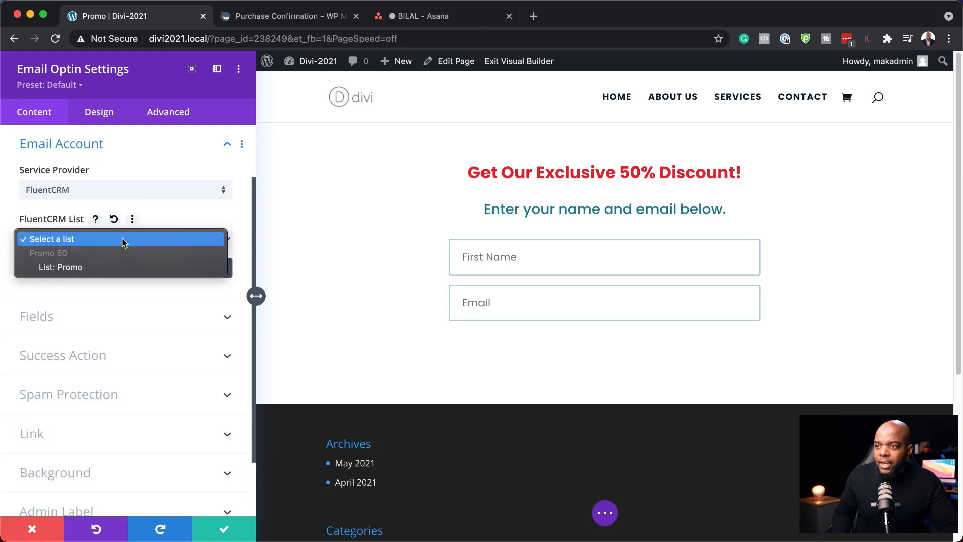
pyautogui.click(84, 268)
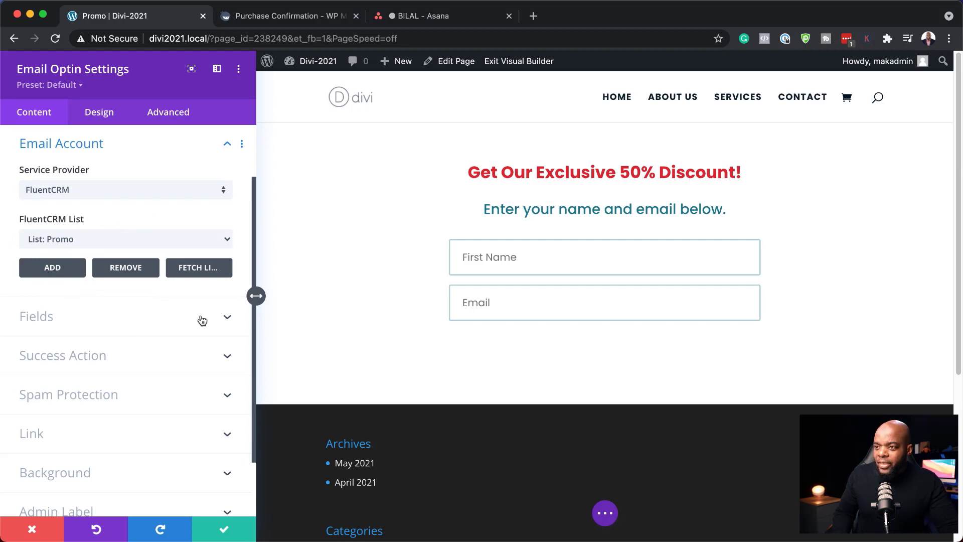
pyautogui.click(226, 531)
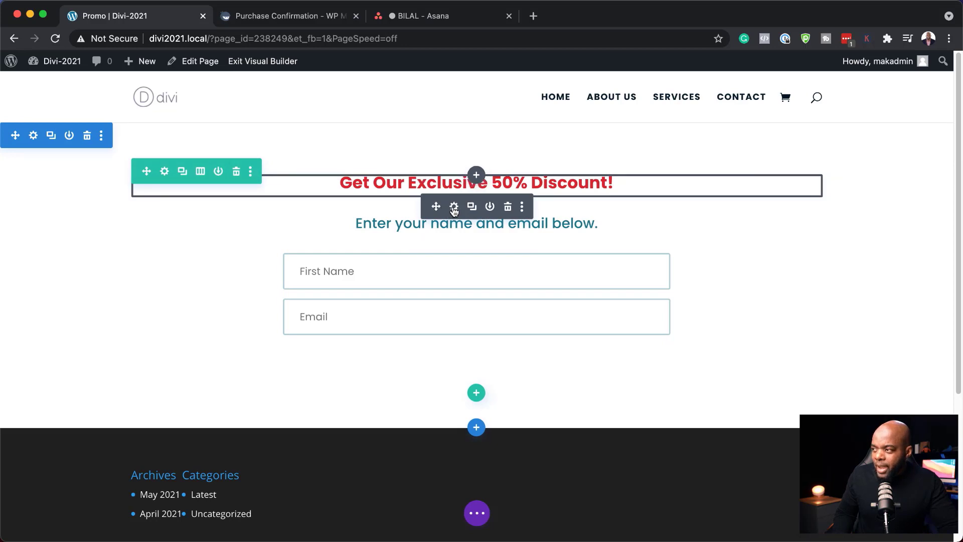
# Set the Heading 2 text size of the discount headline to 32px and save the text module.
pyautogui.click(454, 208)
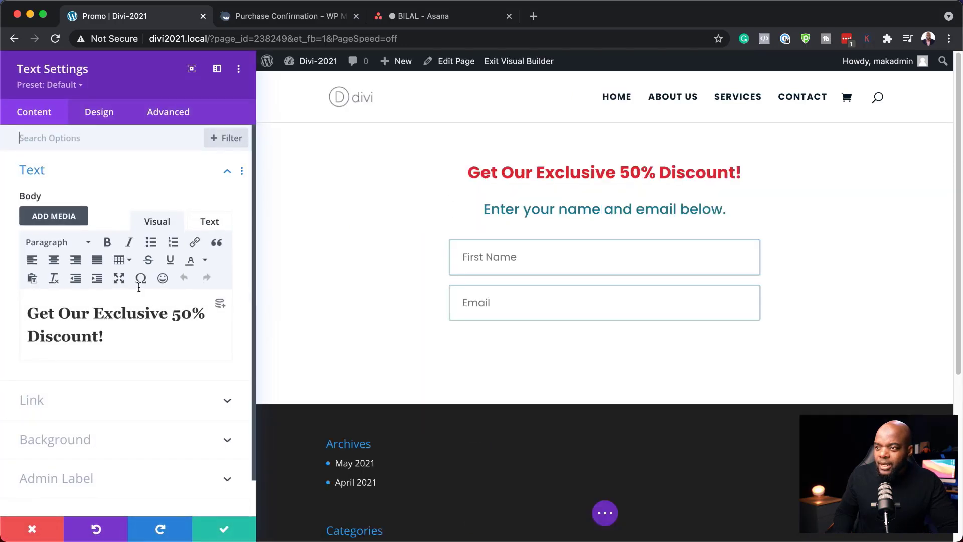
pyautogui.click(104, 116)
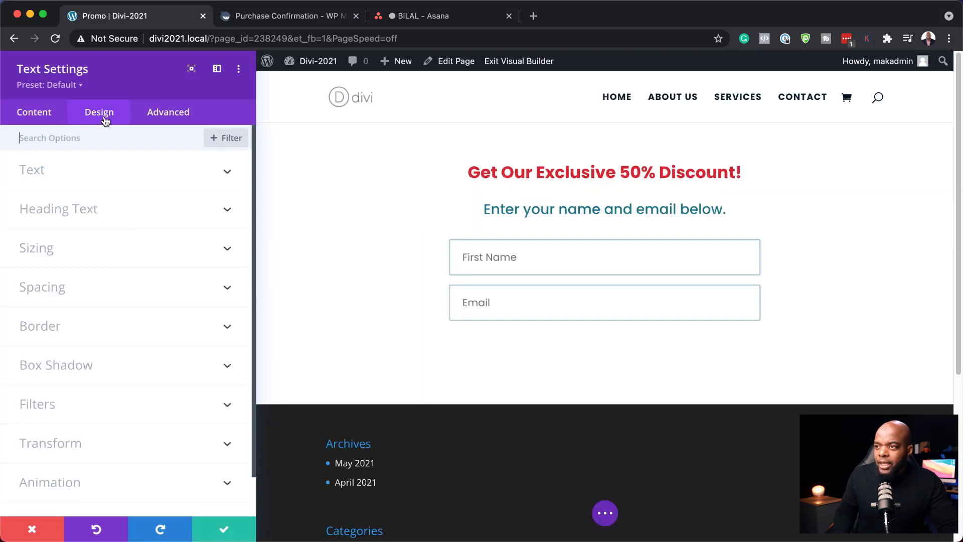
pyautogui.click(79, 210)
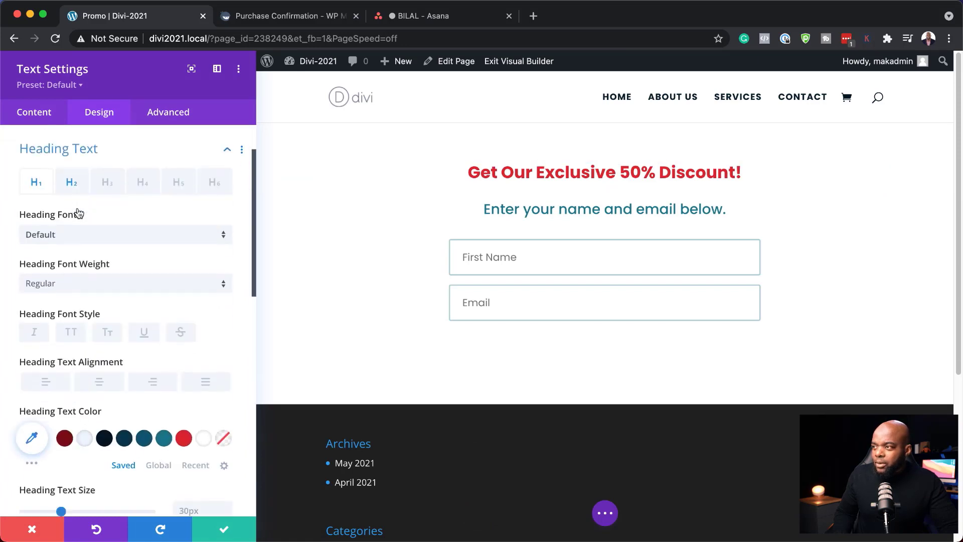
pyautogui.click(72, 177)
pyautogui.scroll(-2, 150, 382)
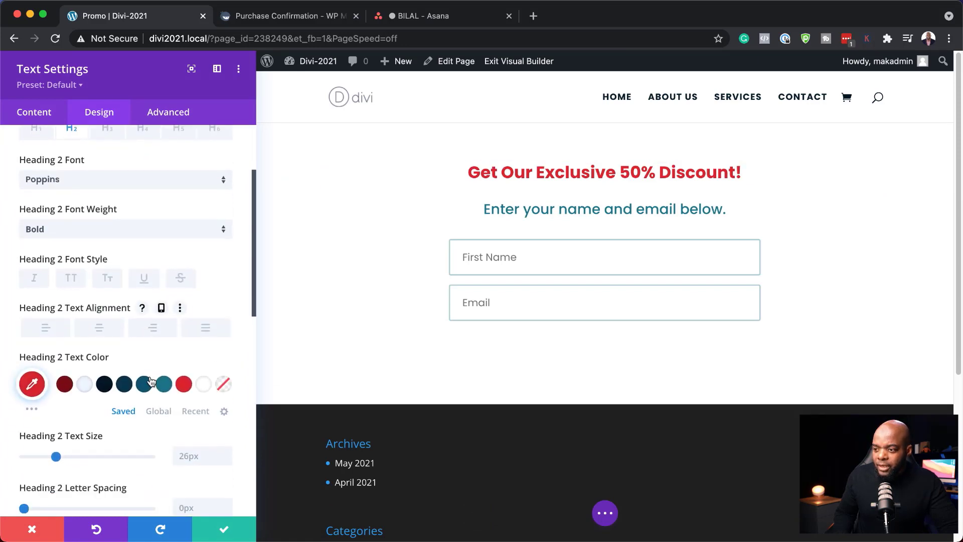
pyautogui.moveTo(57, 457); pyautogui.dragTo(64, 458)
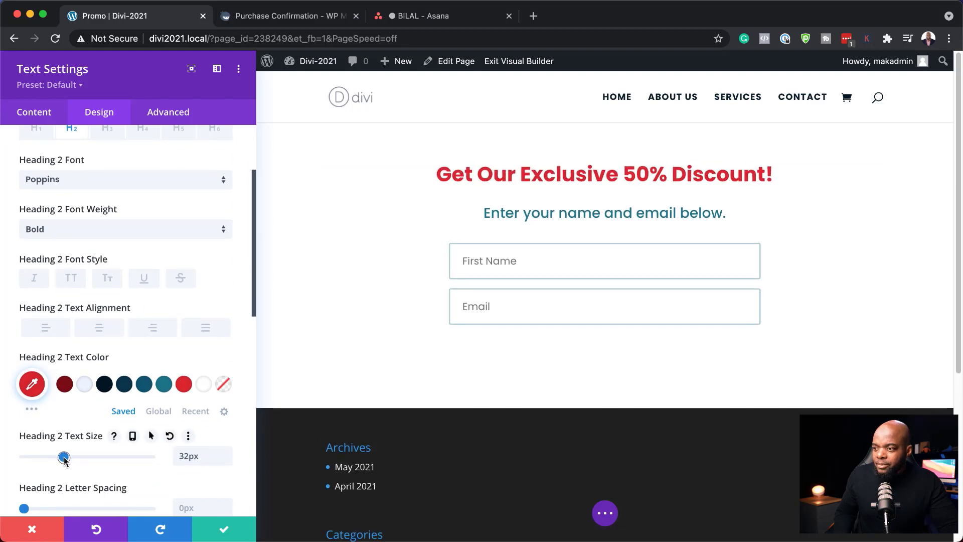
pyautogui.click(224, 530)
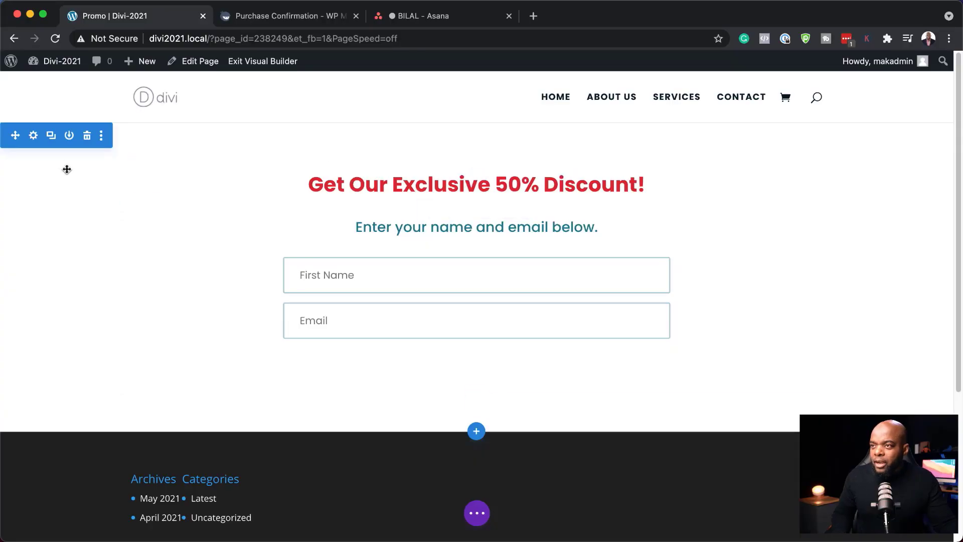
# Open the background image settings of the section containing the headline and optin form.
pyautogui.click(33, 137)
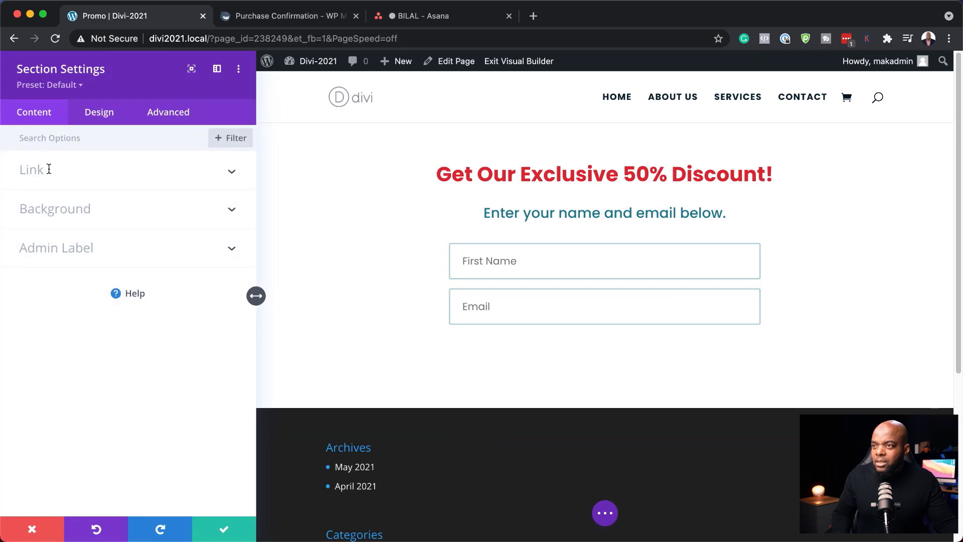
pyautogui.click(86, 210)
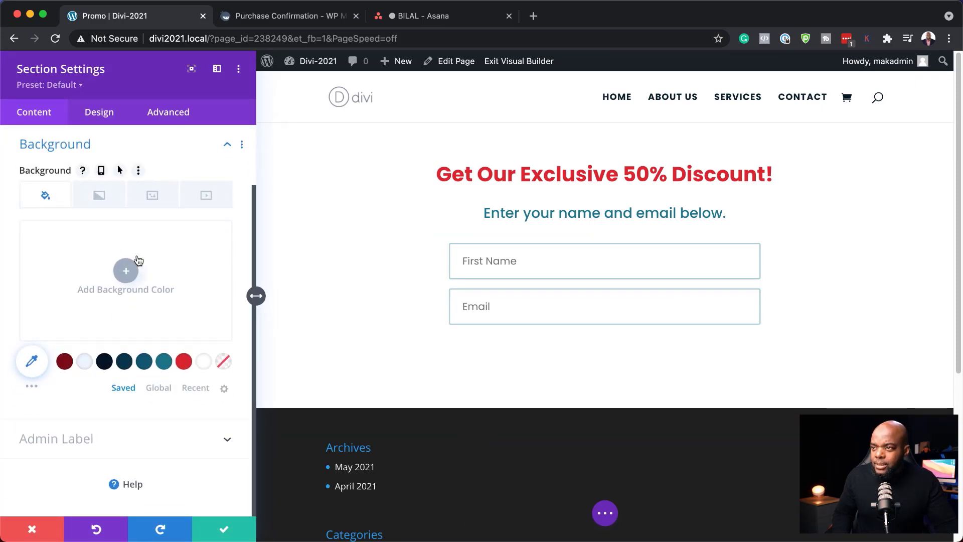
pyautogui.click(152, 201)
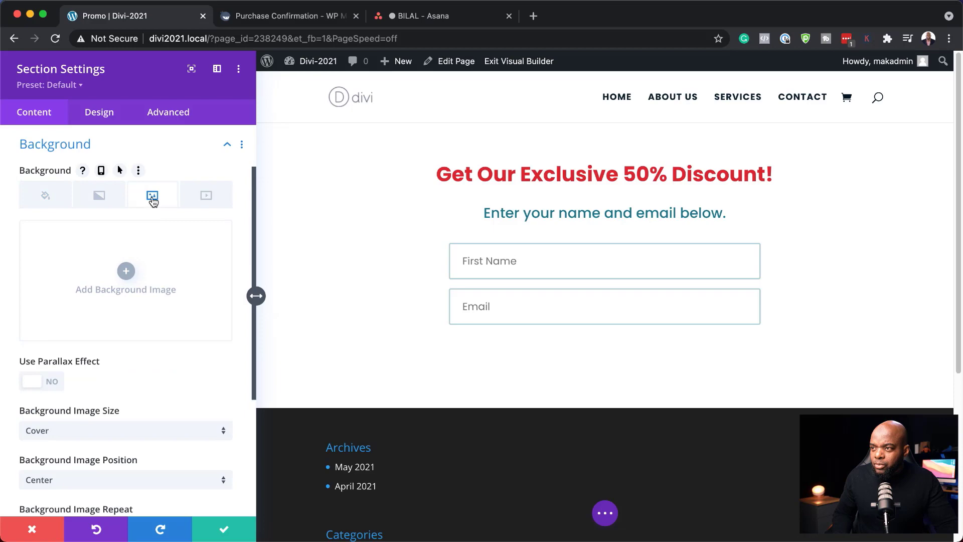
# Try the pizza photo from the media library as the section's background image, then remove it.
pyautogui.click(126, 271)
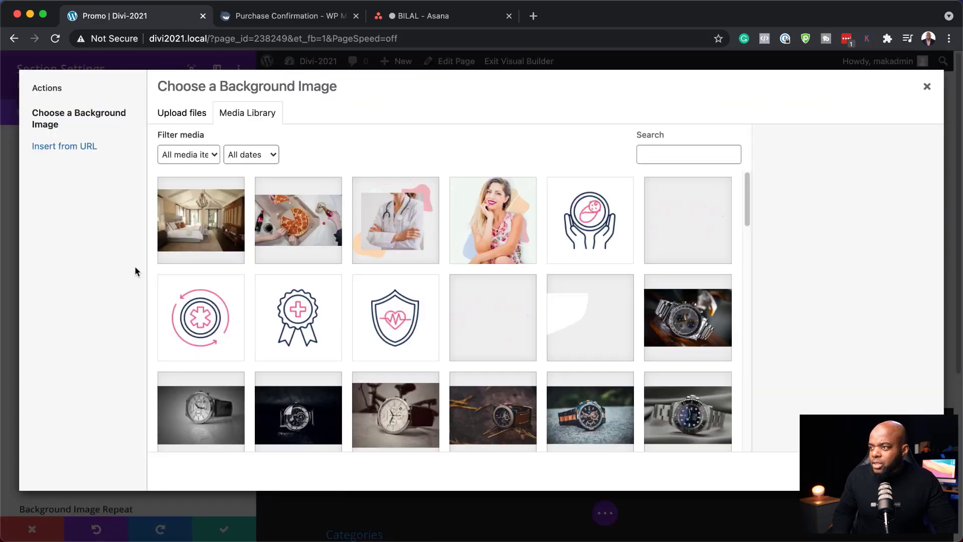
pyautogui.scroll(-5, 379, 361)
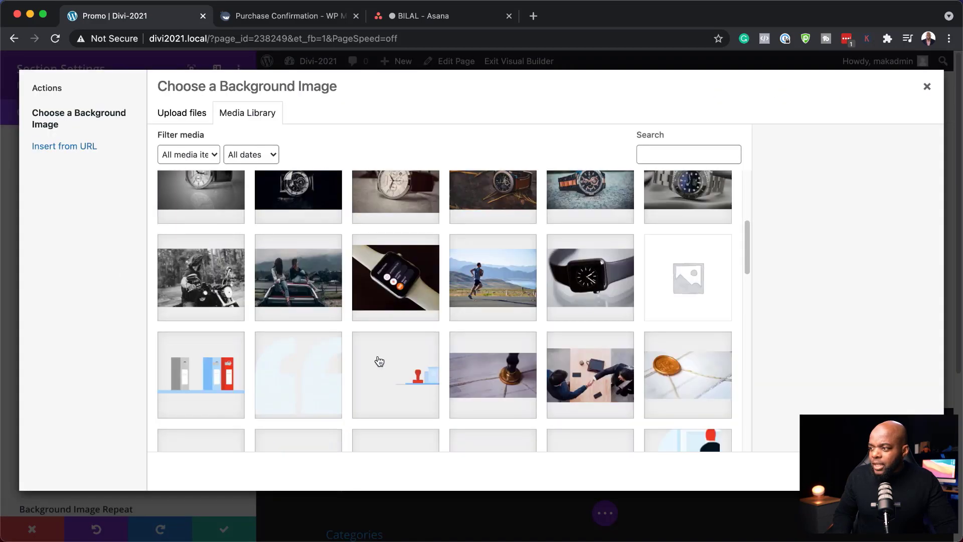
pyautogui.scroll(5, 379, 361)
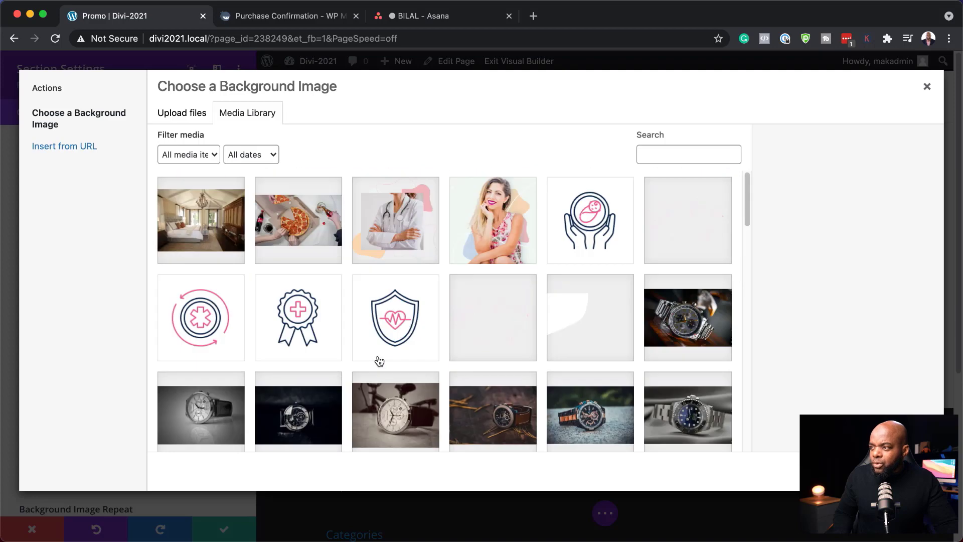
pyautogui.click(315, 224)
pyautogui.click(888, 470)
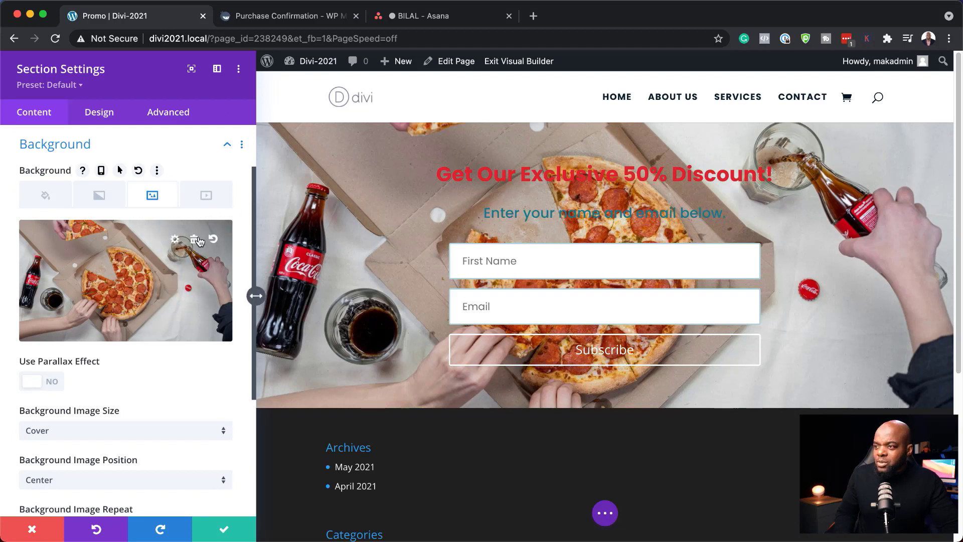
pyautogui.click(194, 241)
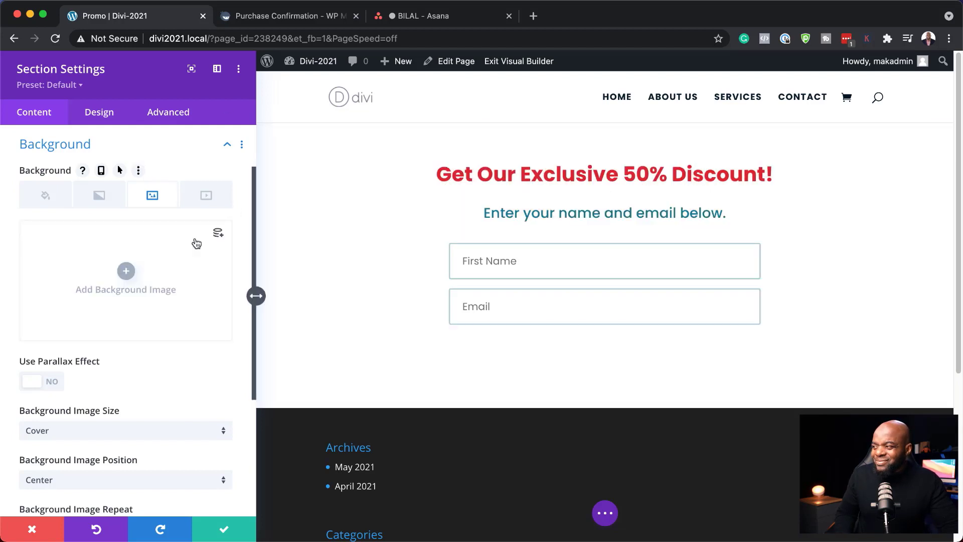
# Search Pexels for restaurant photos and download the stylish contemporary restaurant interior with big windows.
pyautogui.click(534, 15)
pyautogui.click(606, 36)
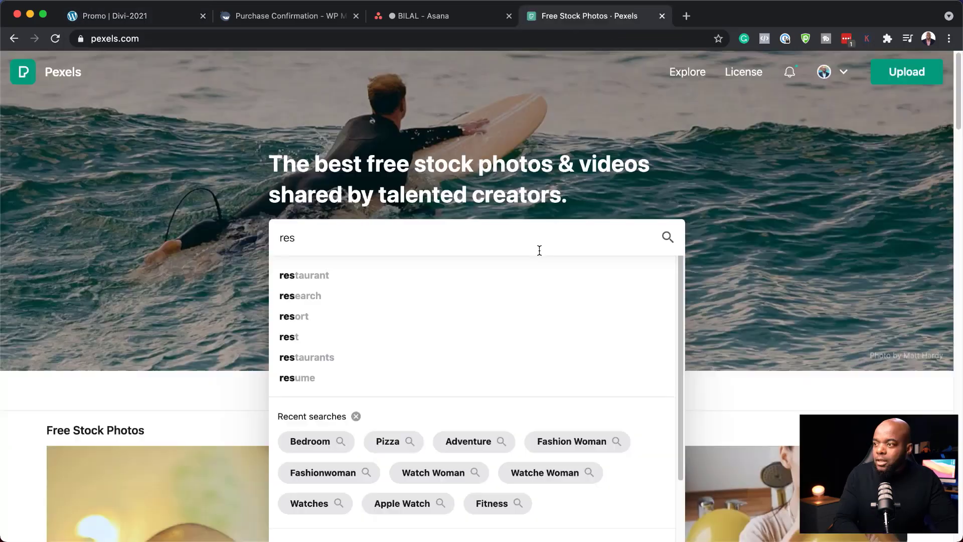
pyautogui.click(341, 283)
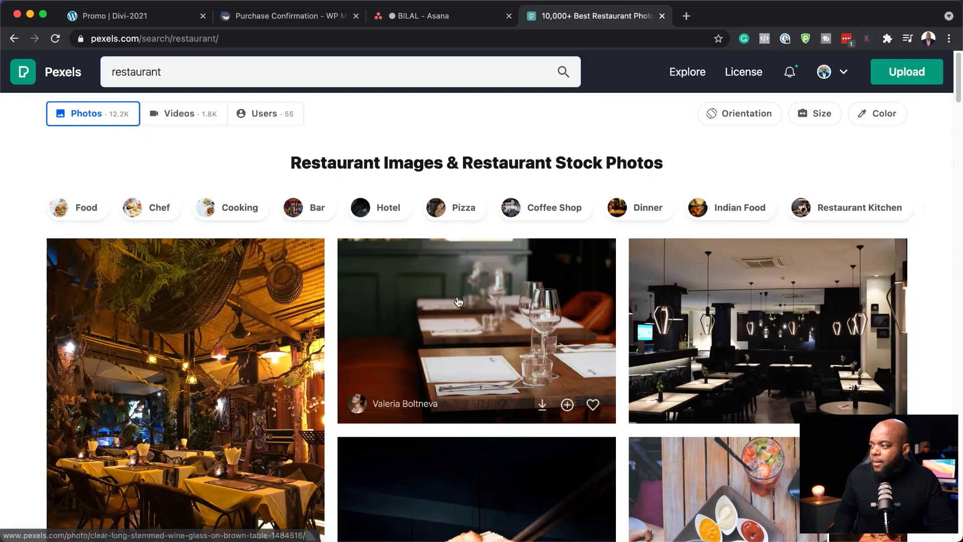
pyautogui.scroll(-12, 458, 301)
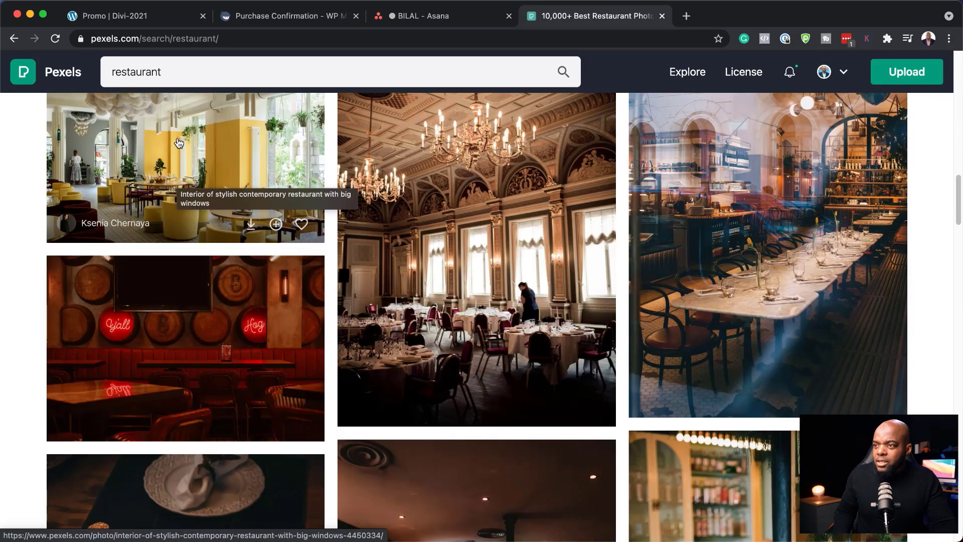
pyautogui.click(179, 147)
pyautogui.click(840, 77)
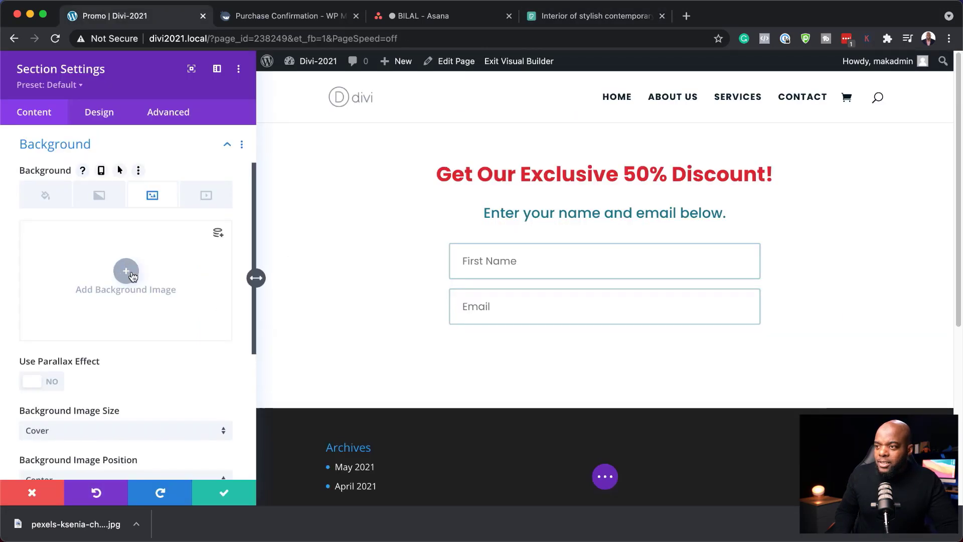
# Back in the Divi page, upload the downloaded restaurant photo and set it as the section's background image.
pyautogui.click(128, 272)
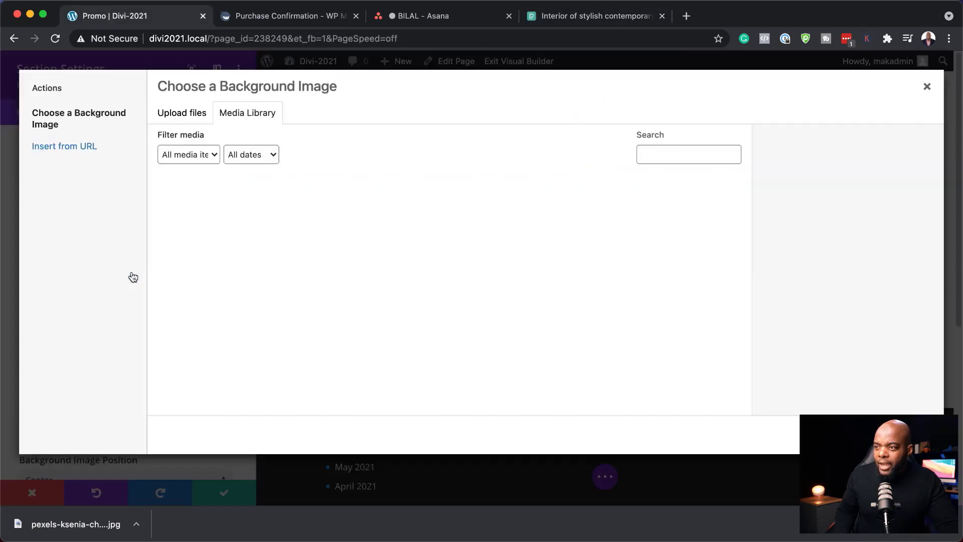
pyautogui.click(191, 114)
pyautogui.moveTo(88, 534); pyautogui.dragTo(473, 331)
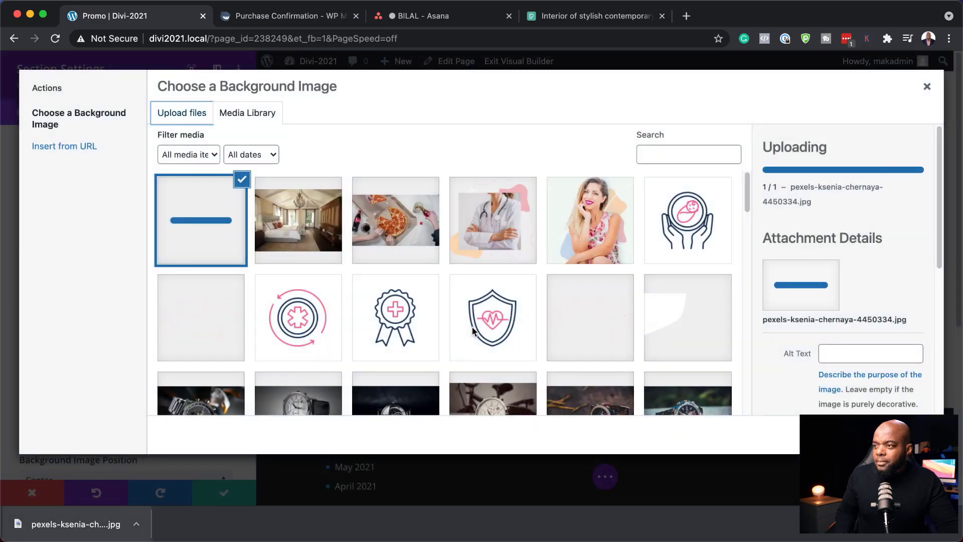
pyautogui.click(891, 435)
pyautogui.click(958, 528)
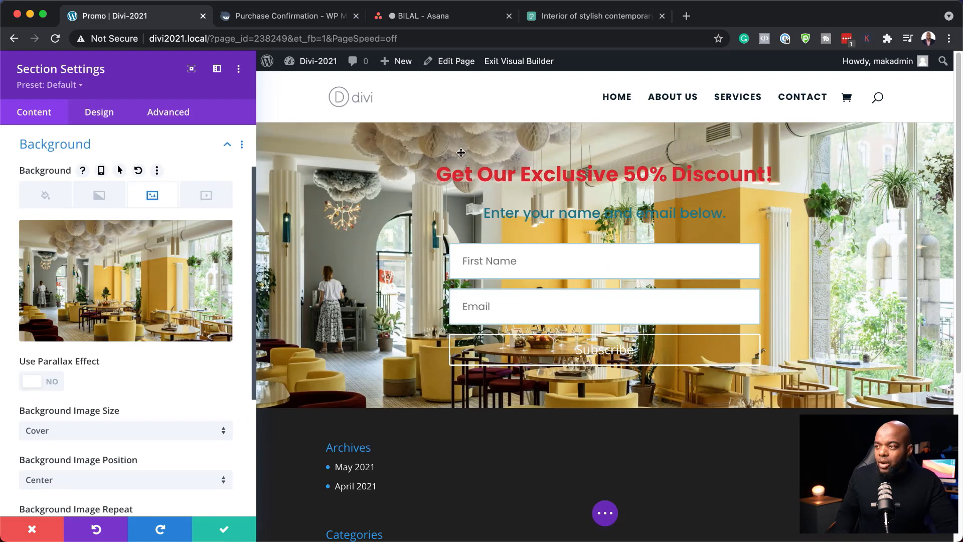
# Add a background gradient with both colors white (#ffffff) to the section and place it above the background image.
pyautogui.click(98, 200)
pyautogui.click(126, 326)
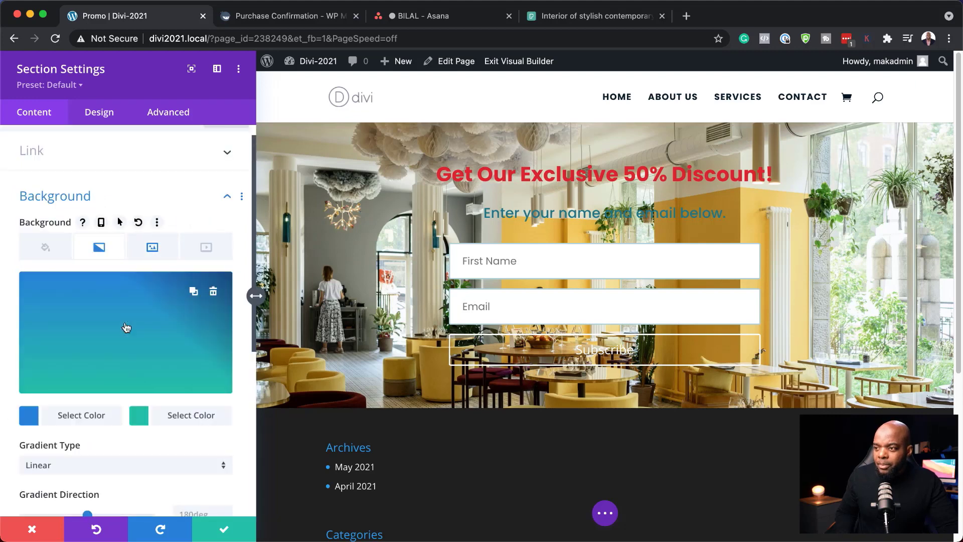
pyautogui.click(27, 423)
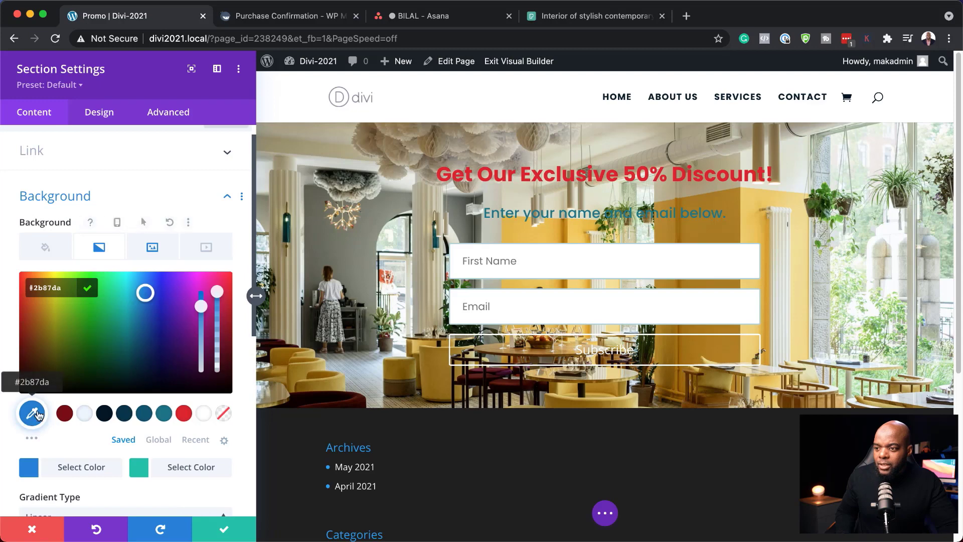
pyautogui.click(204, 414)
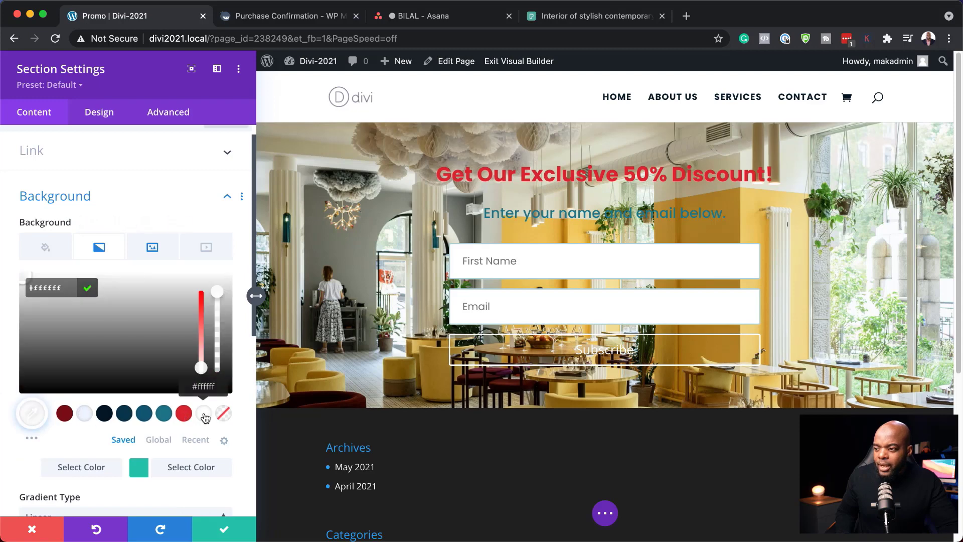
pyautogui.click(204, 414)
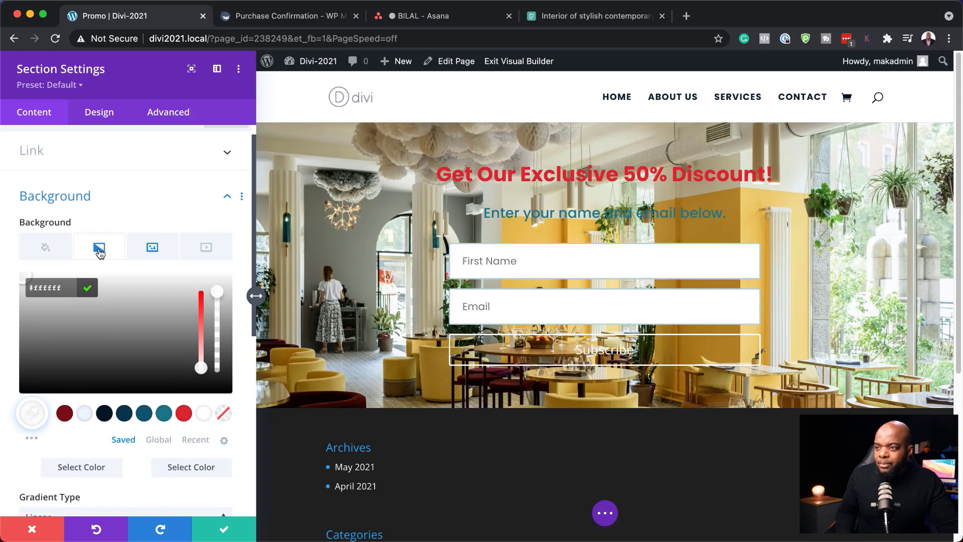
pyautogui.scroll(-7, 167, 425)
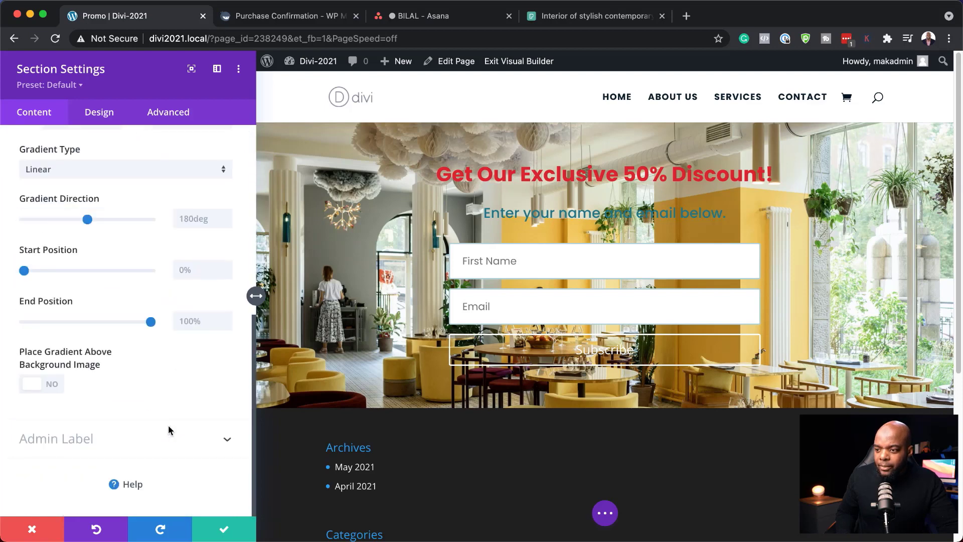
pyautogui.click(48, 387)
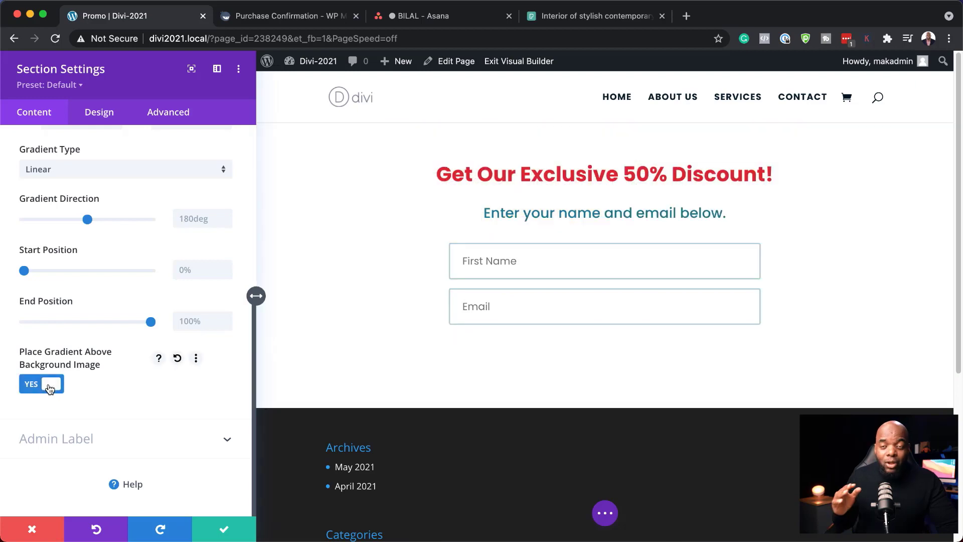
# Lower the opacity of the gradient's first white color to 0.66.
pyautogui.scroll(6, 100, 346)
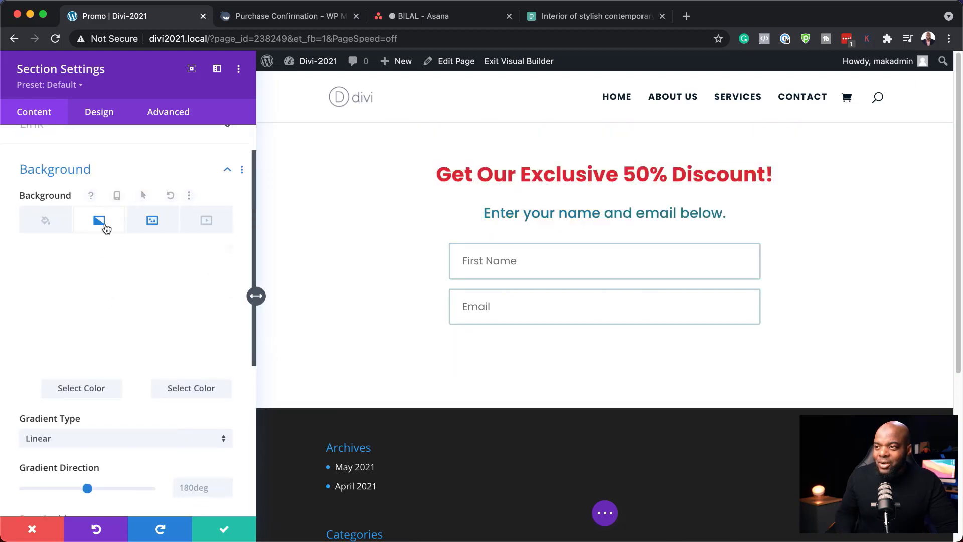
pyautogui.click(106, 307)
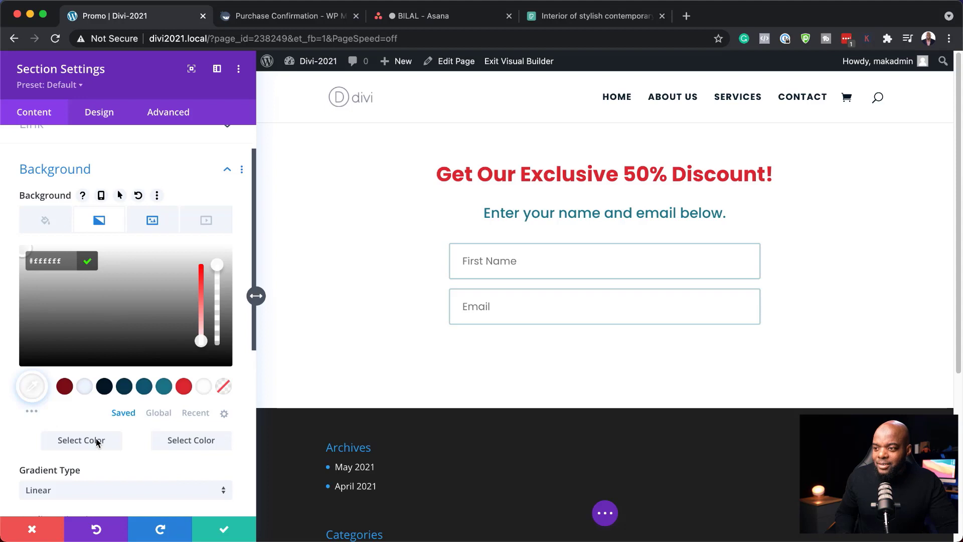
pyautogui.click(140, 441)
pyautogui.click(140, 441)
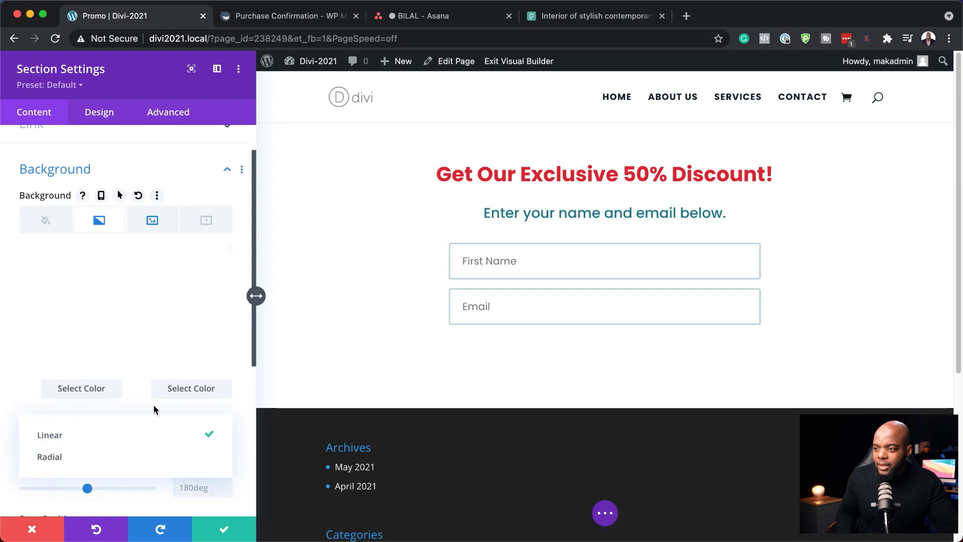
pyautogui.click(203, 301)
pyautogui.moveTo(218, 273); pyautogui.dragTo(222, 300)
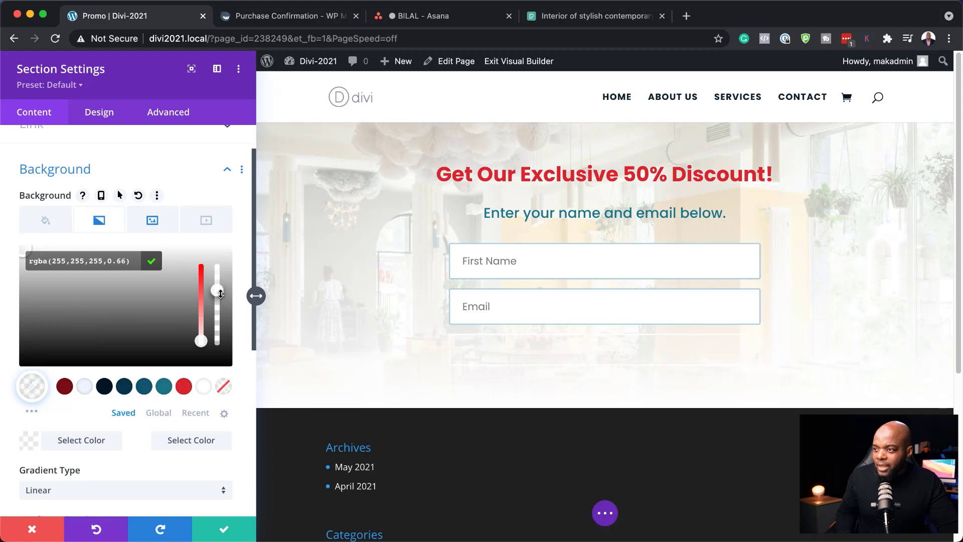
# Set the gradient's end position to 74% and save the section settings.
pyautogui.scroll(-5, 134, 421)
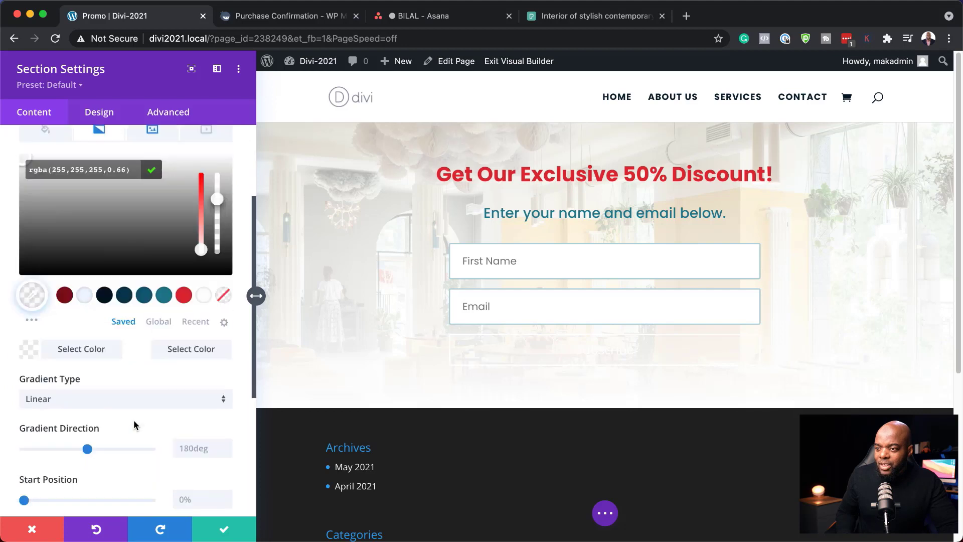
pyautogui.moveTo(28, 416)
pyautogui.mouseDown()
pyautogui.moveTo(46, 416)
pyautogui.moveTo(23, 417)
pyautogui.mouseUp()
pyautogui.moveTo(150, 414); pyautogui.dragTo(120, 415)
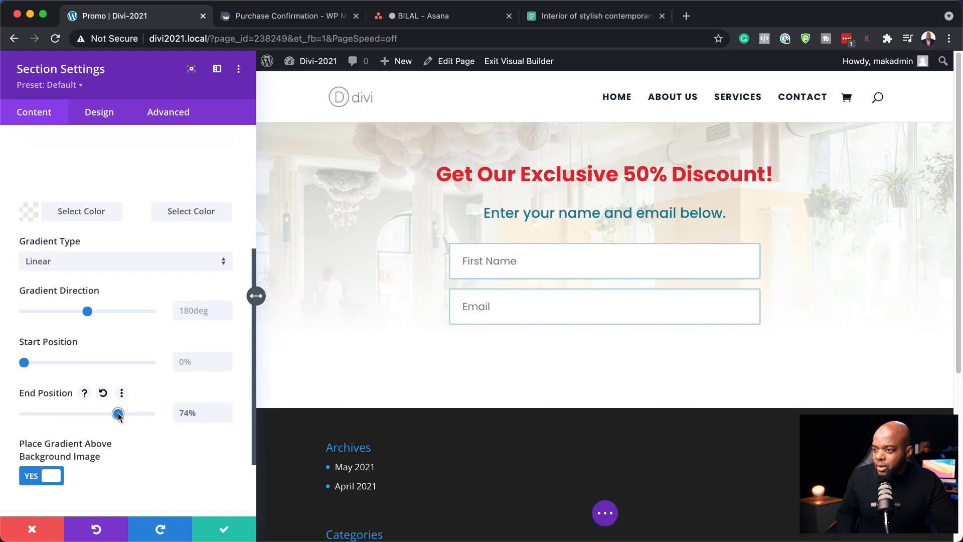
pyautogui.click(225, 531)
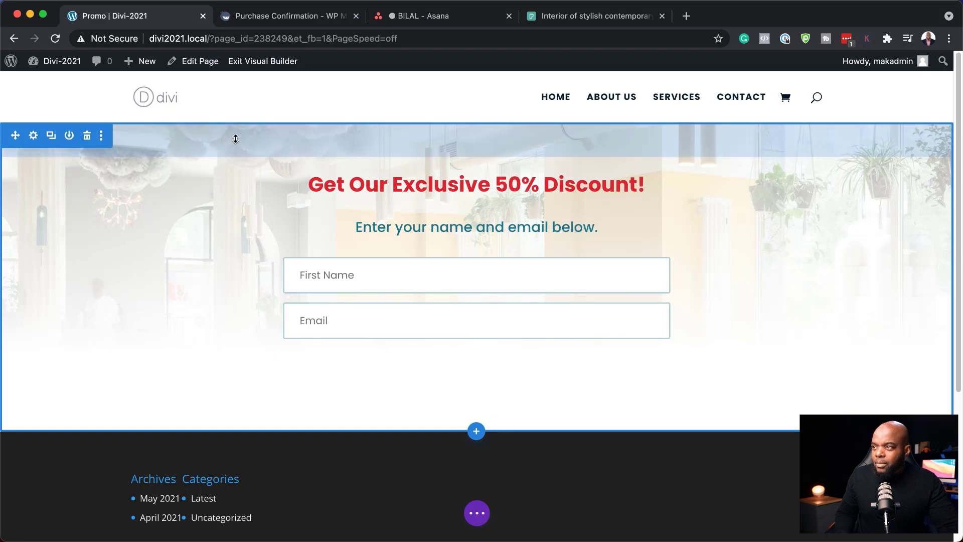
# Increase the section's top padding so the headline and optin form sit lower over the background photo.
pyautogui.moveTo(235, 138); pyautogui.dragTo(238, 221)
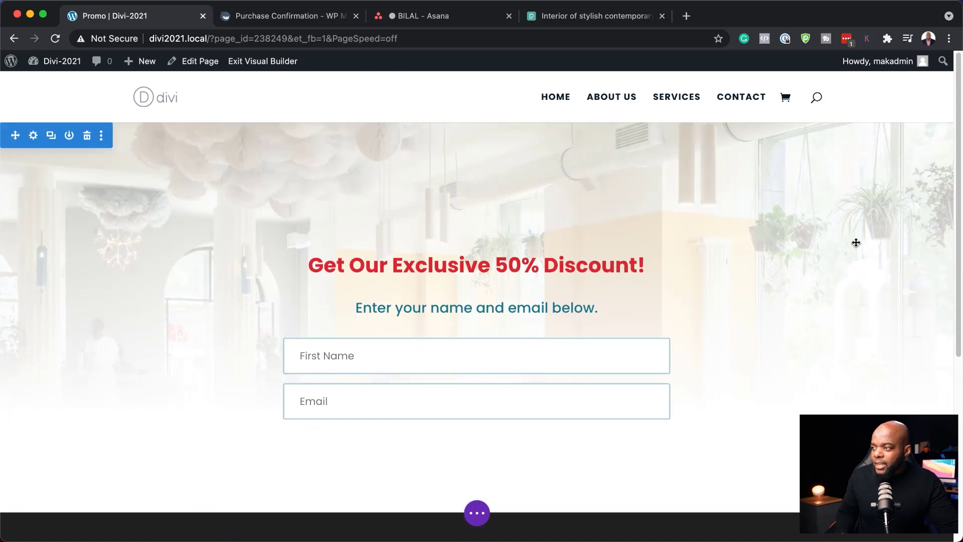
# Add a new single-column row below the email optin form and insert a Text module in it.
pyautogui.scroll(-1, 924, 281)
pyautogui.scroll(1, 919, 275)
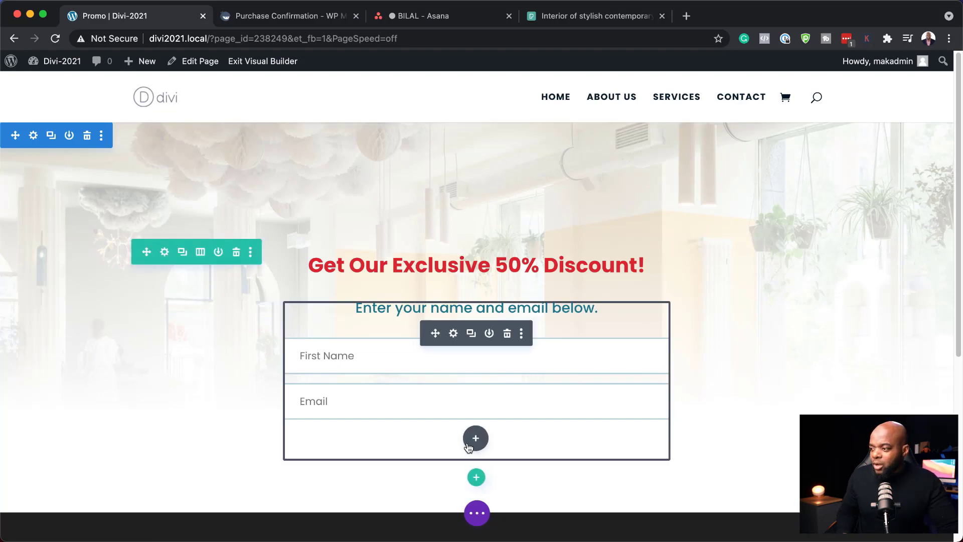
pyautogui.click(478, 479)
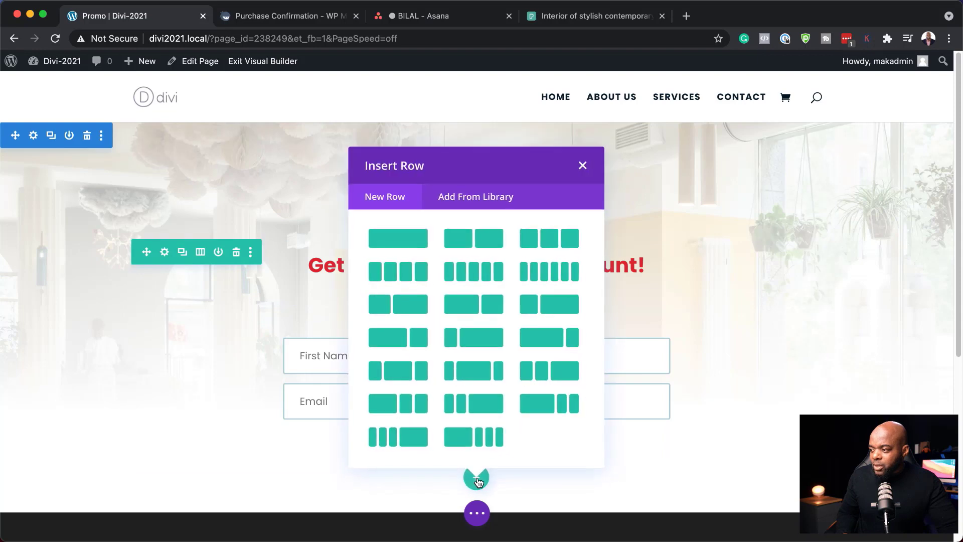
pyautogui.click(396, 242)
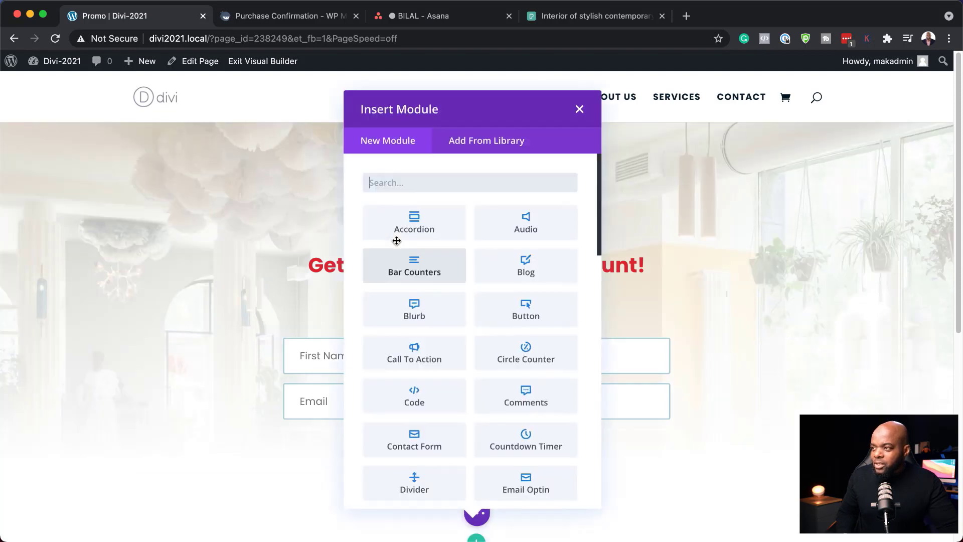
pyautogui.click(438, 186)
pyautogui.write('text')
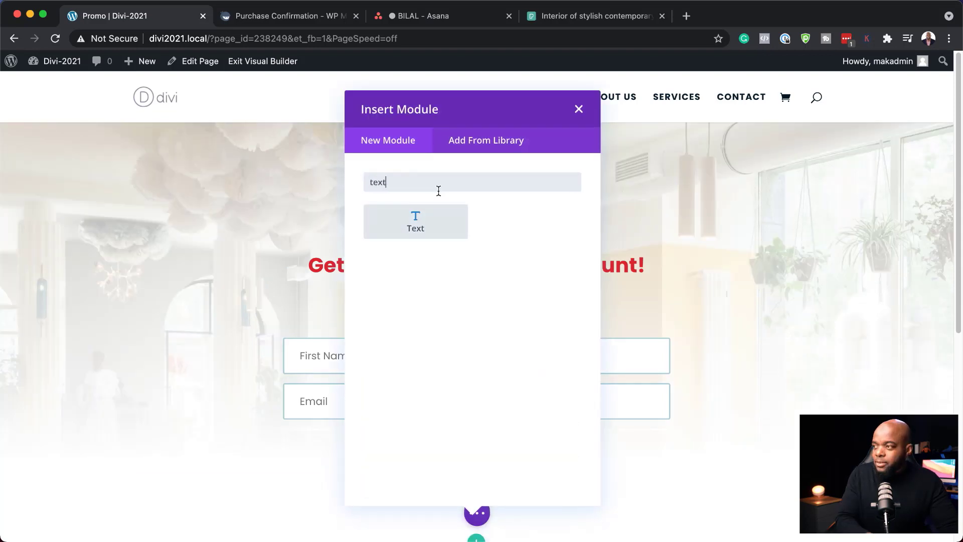
pyautogui.click(415, 219)
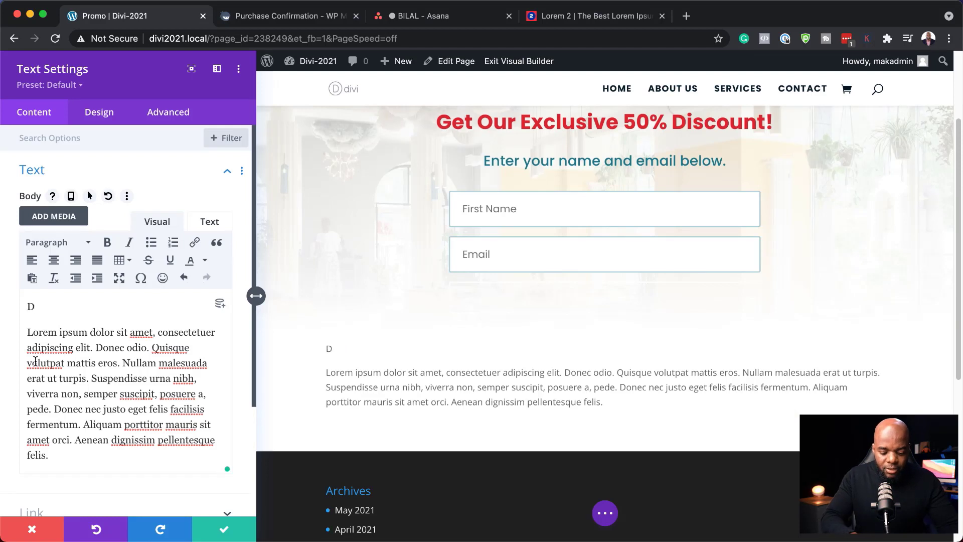
# Enter "Disclaimer." as a line above the lorem ipsum paragraph and format it as Heading 4.
pyautogui.write('aimer.')
pyautogui.moveTo(79, 307); pyautogui.dragTo(24, 308)
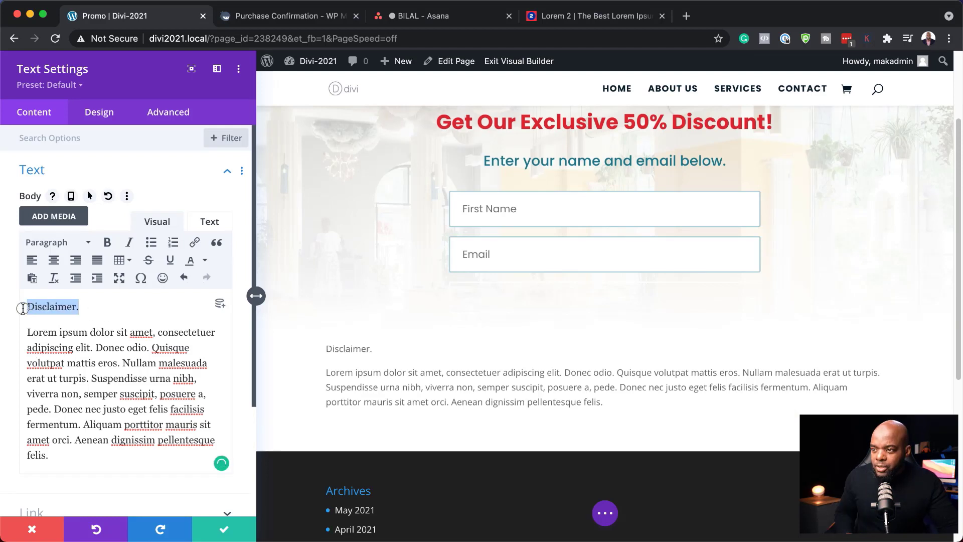
pyautogui.click(84, 244)
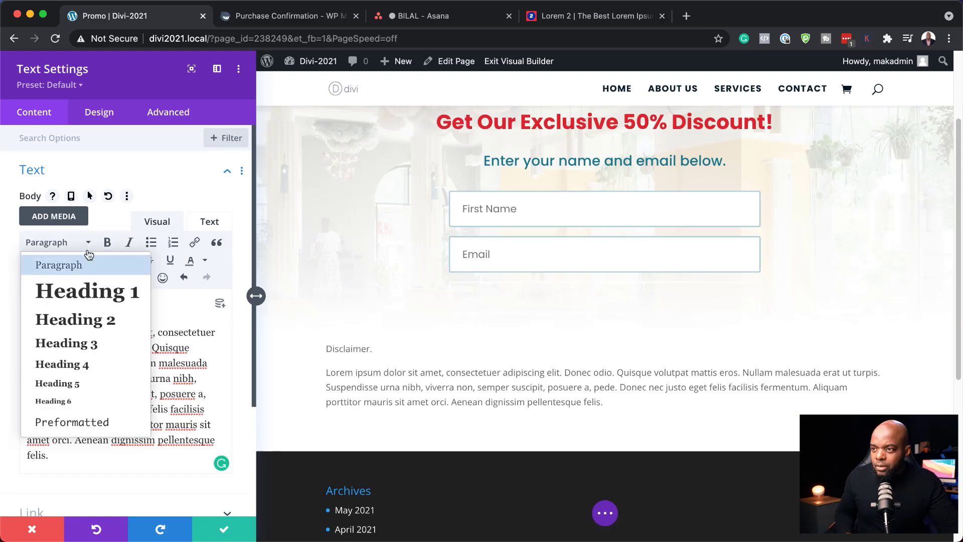
pyautogui.click(99, 367)
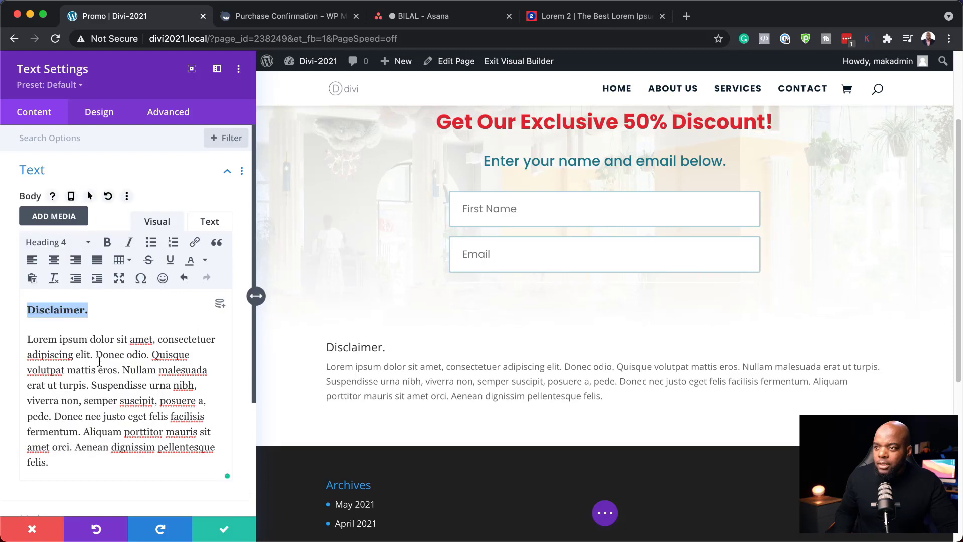
# Set the text module's Heading 1 and Heading 4 fonts to Poppins.
pyautogui.click(100, 116)
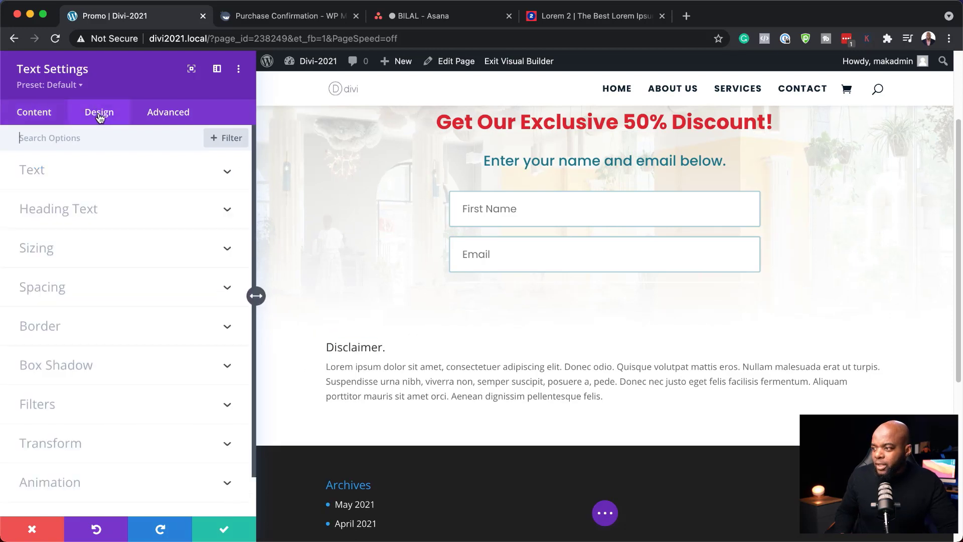
pyautogui.click(63, 209)
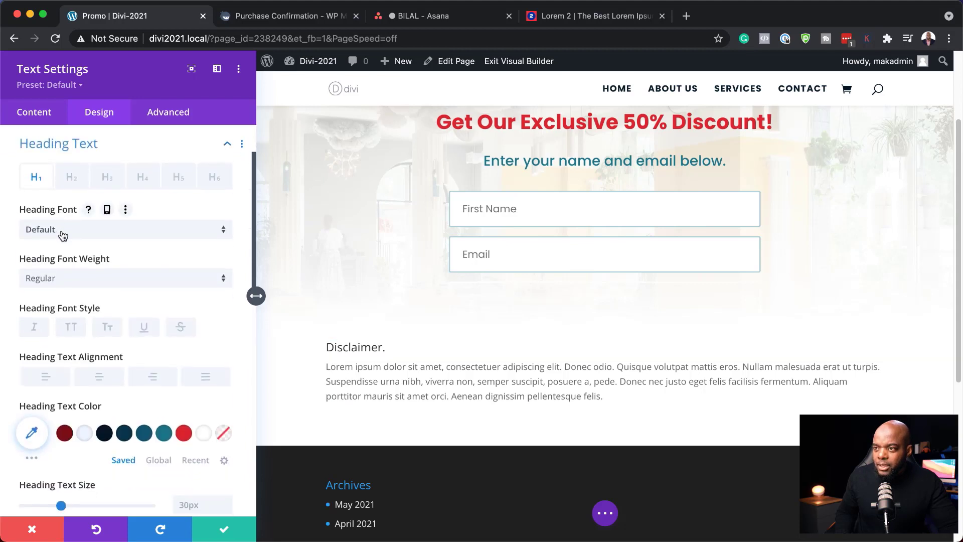
pyautogui.click(61, 230)
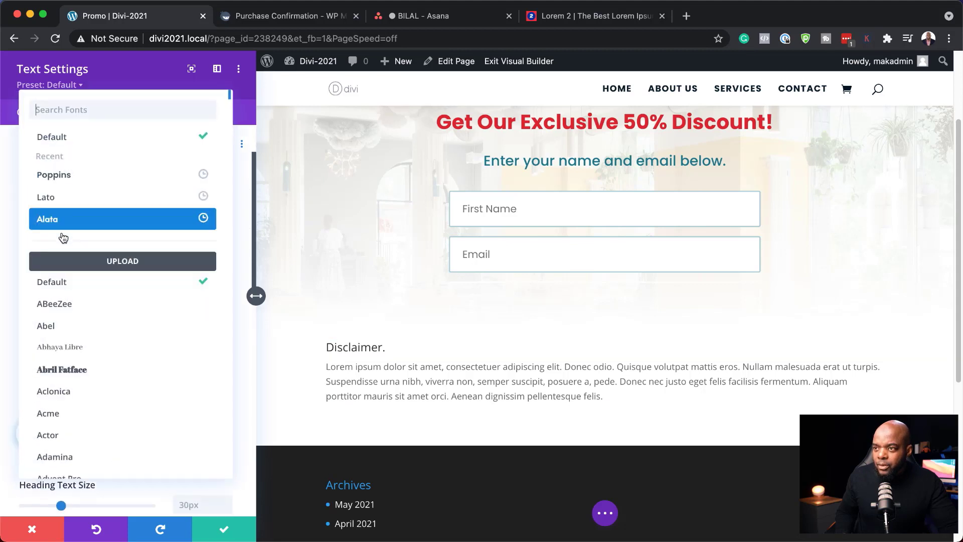
pyautogui.click(68, 175)
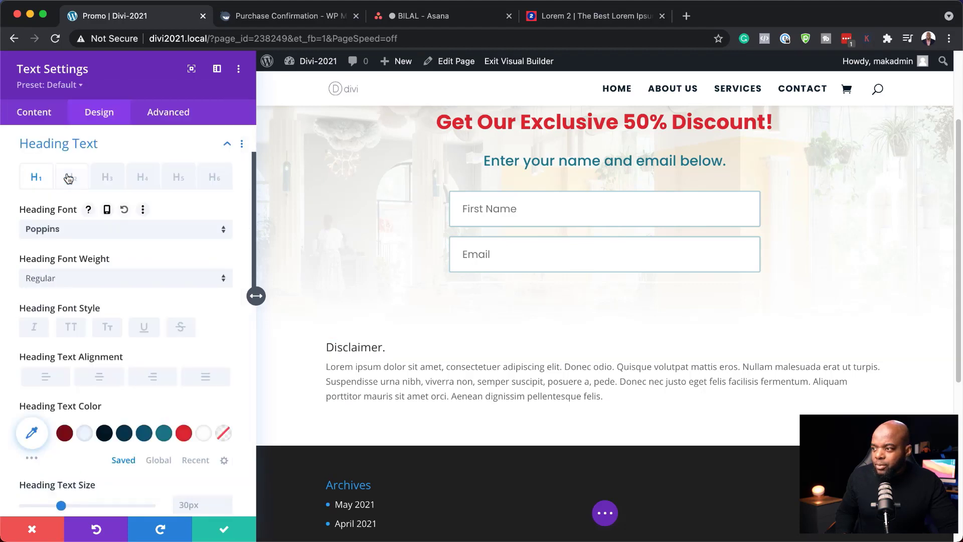
pyautogui.click(148, 182)
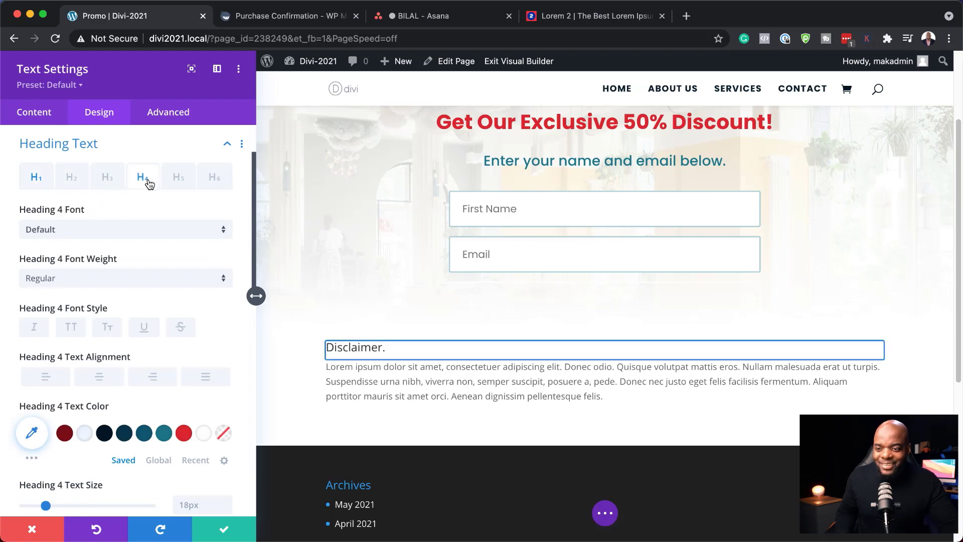
pyautogui.click(55, 229)
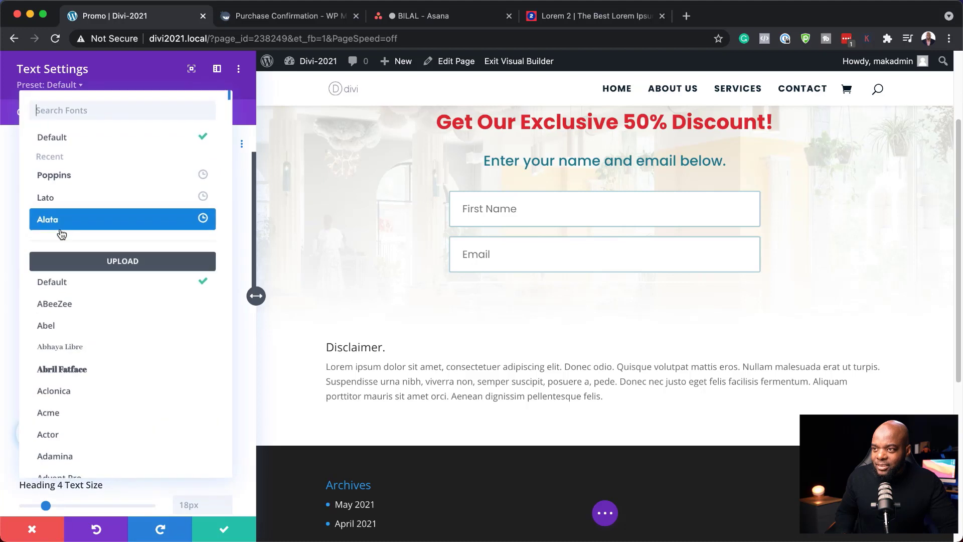
pyautogui.click(78, 176)
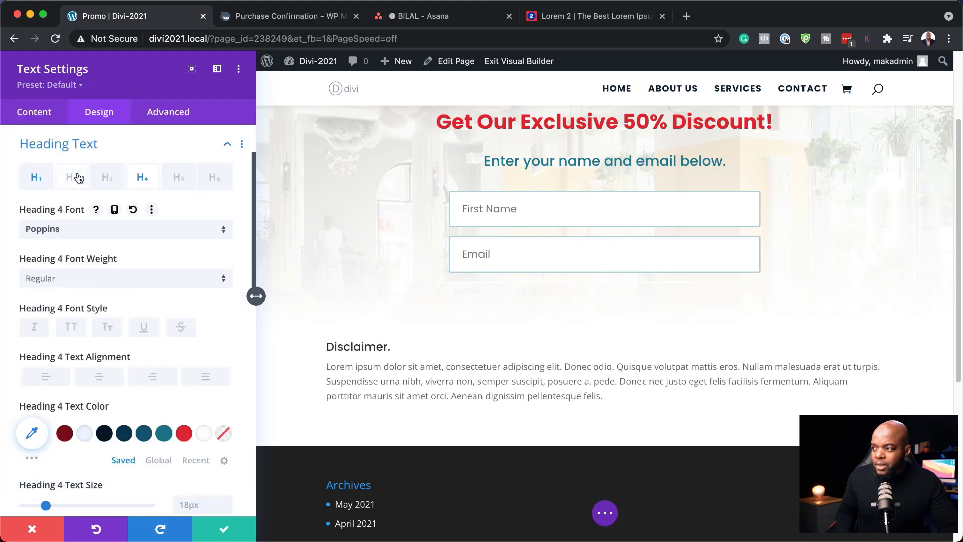
# Color the Heading 4 disclaimer title gray (#828282) and center it.
pyautogui.click(167, 434)
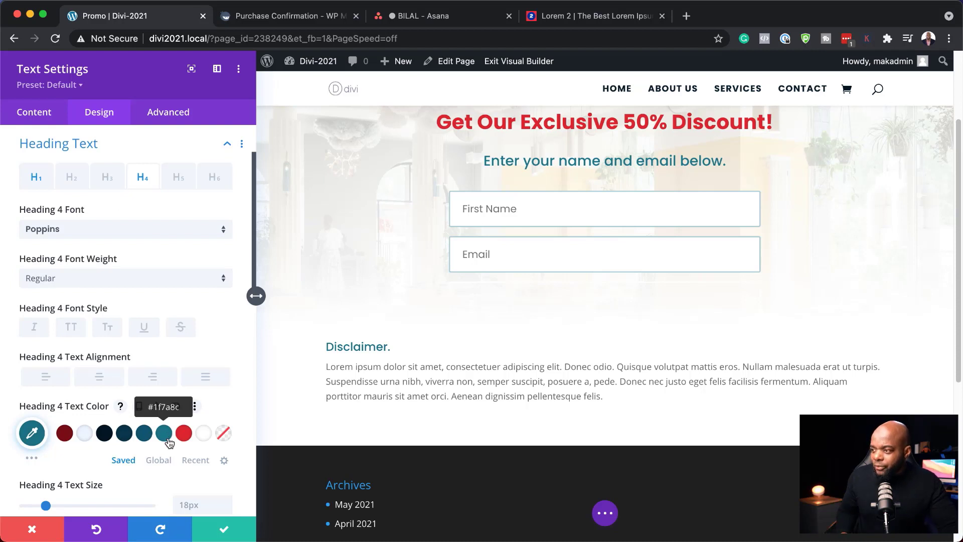
pyautogui.click(102, 434)
pyautogui.click(32, 433)
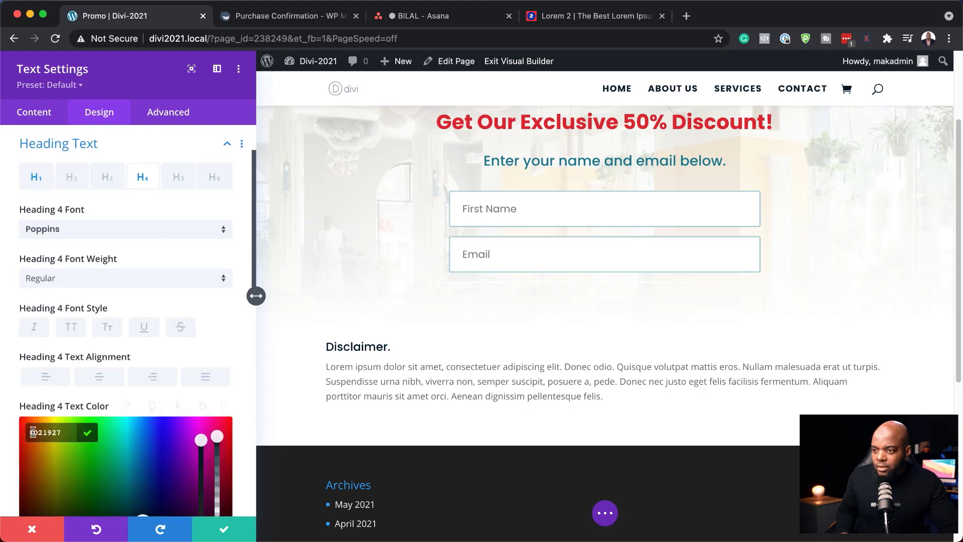
pyautogui.scroll(-2, 32, 433)
pyautogui.click(23, 393)
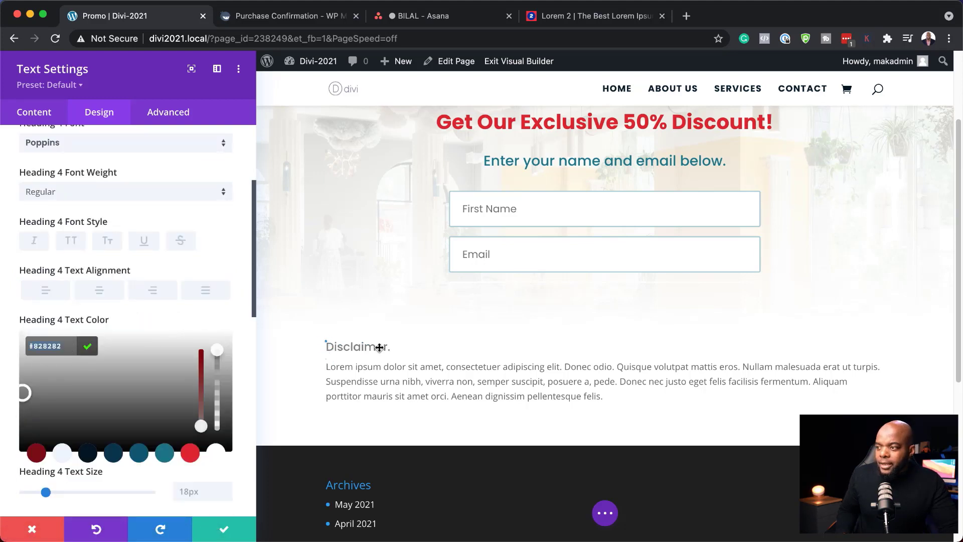
pyautogui.click(102, 293)
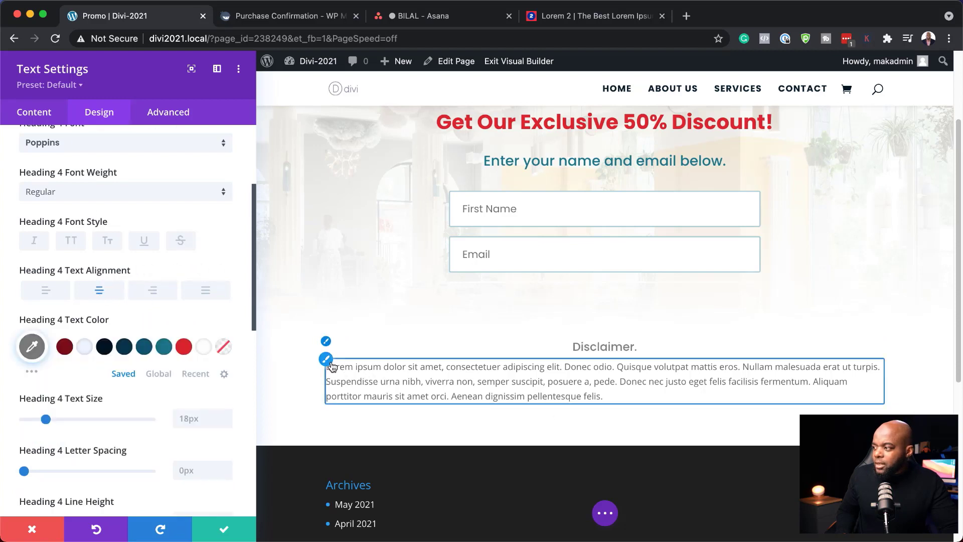
# Style the disclaimer's body text with the Poppins font, gray color #828282 and center alignment.
pyautogui.click(327, 360)
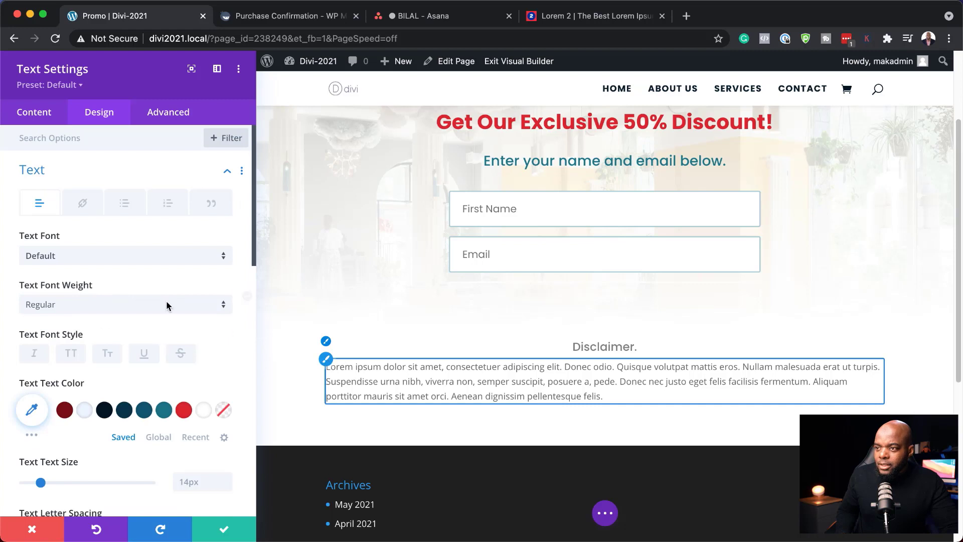
pyautogui.click(62, 256)
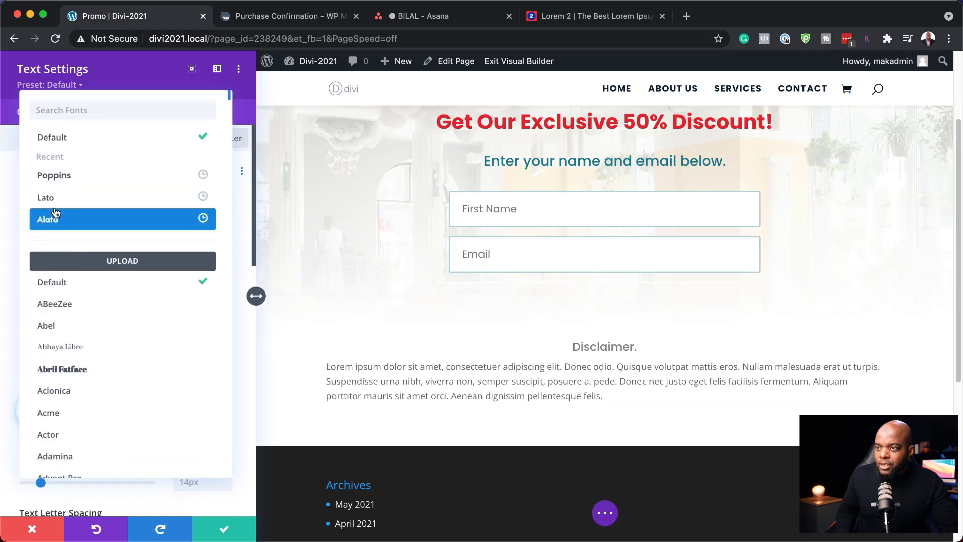
pyautogui.click(63, 177)
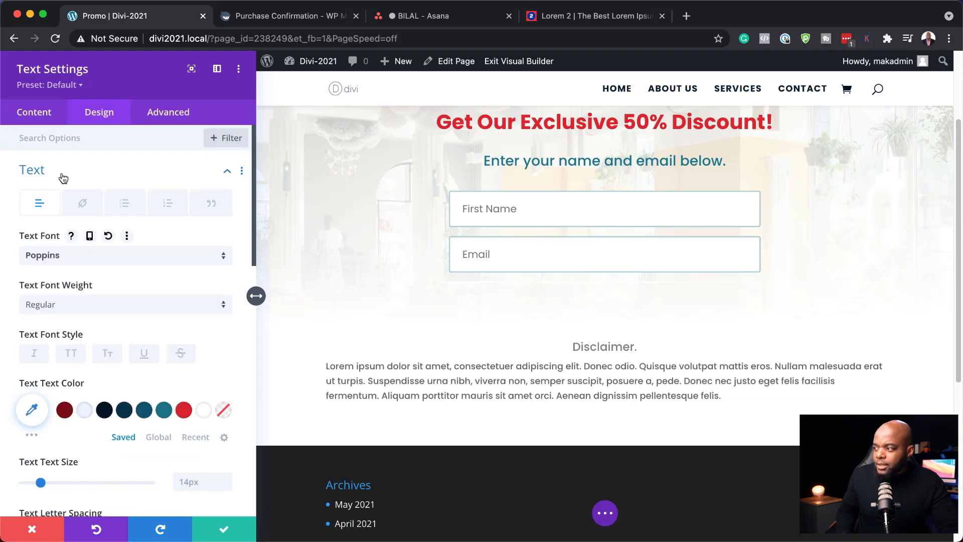
pyautogui.click(32, 411)
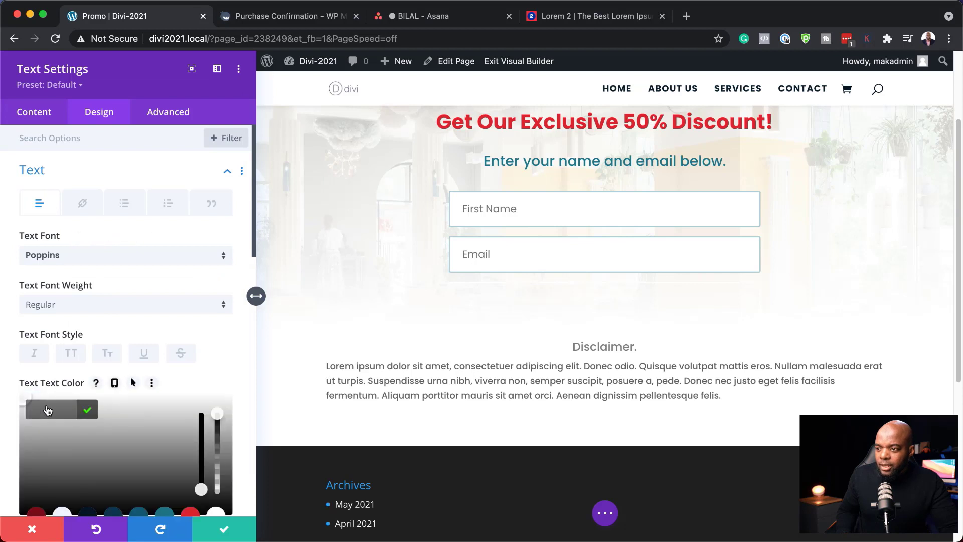
pyautogui.scroll(-5, 161, 303)
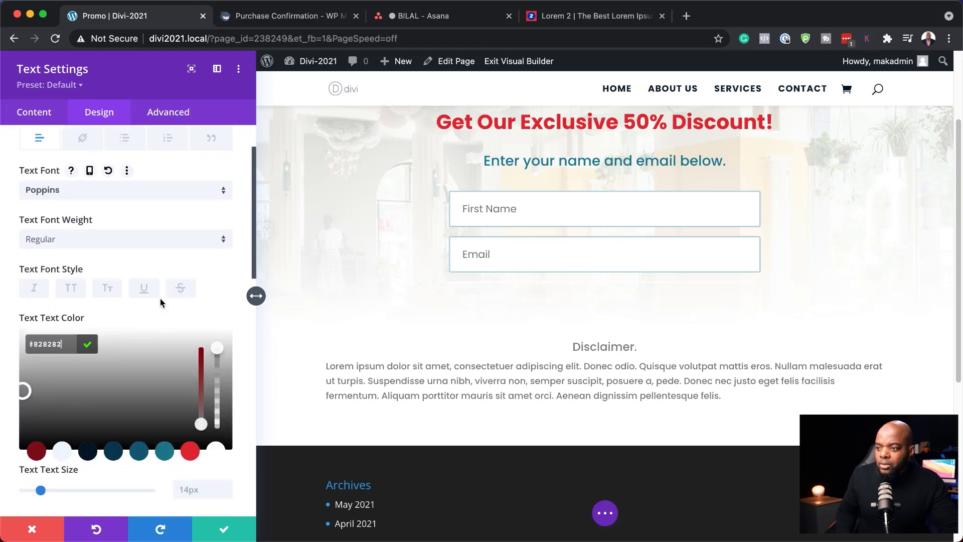
pyautogui.scroll(-3, 161, 303)
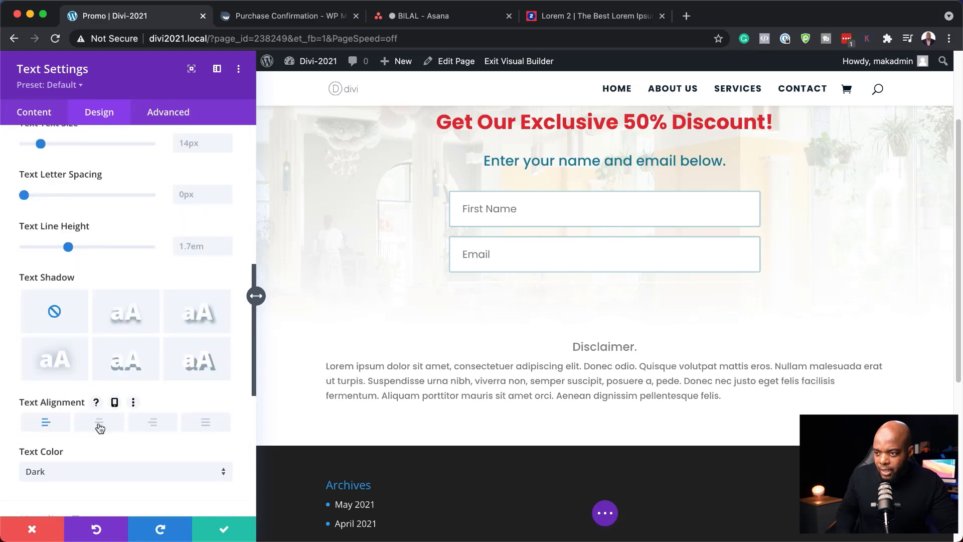
pyautogui.click(99, 424)
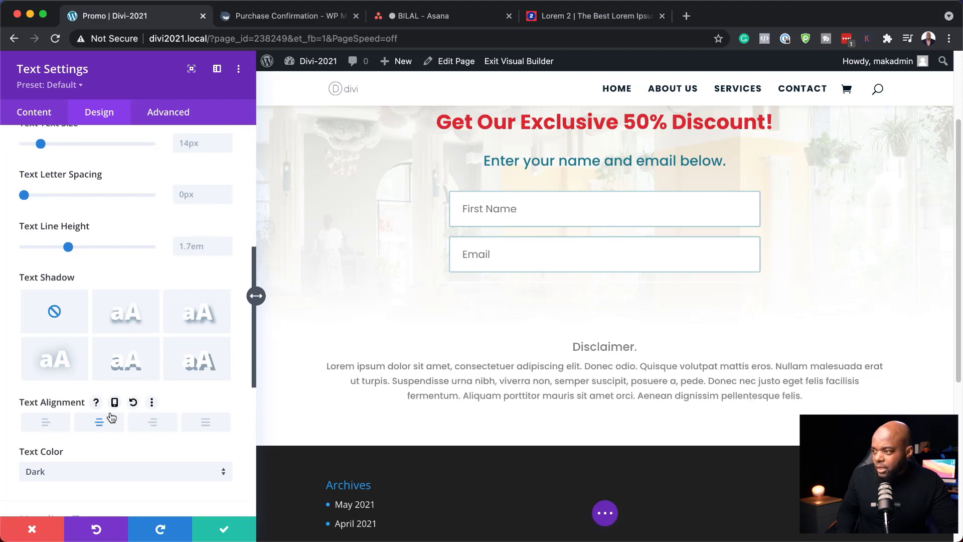
# Reduce the disclaimer's body text size to 12px and save the text module settings.
pyautogui.scroll(2, 138, 311)
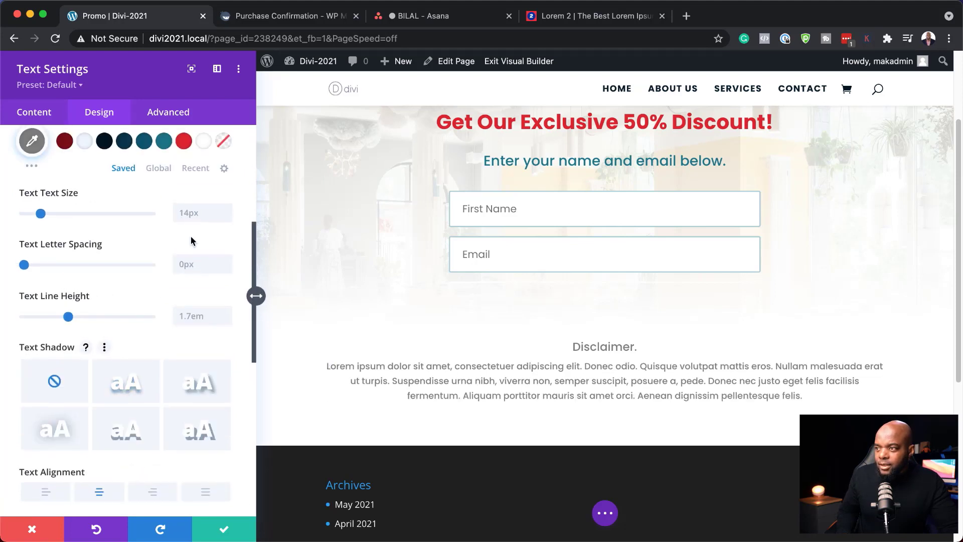
pyautogui.click(226, 218)
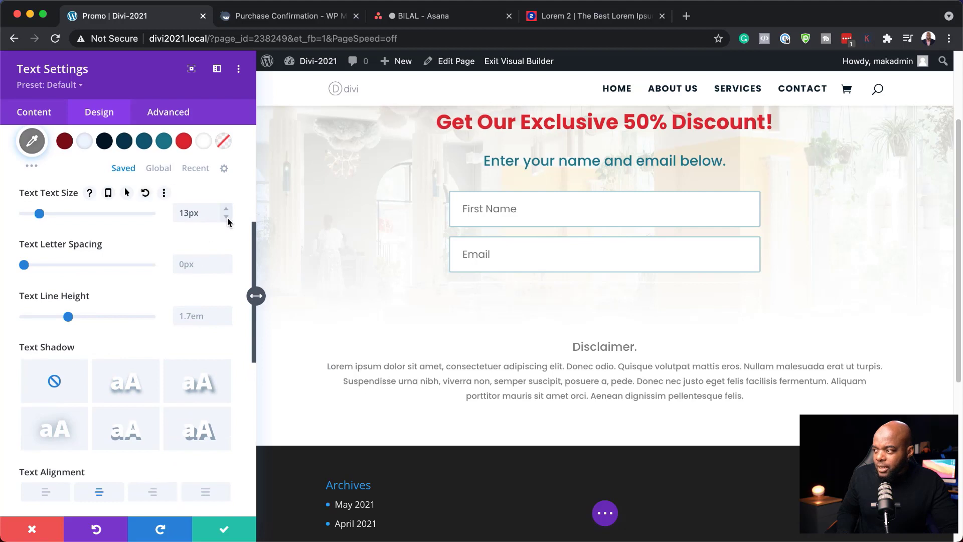
pyautogui.click(227, 217)
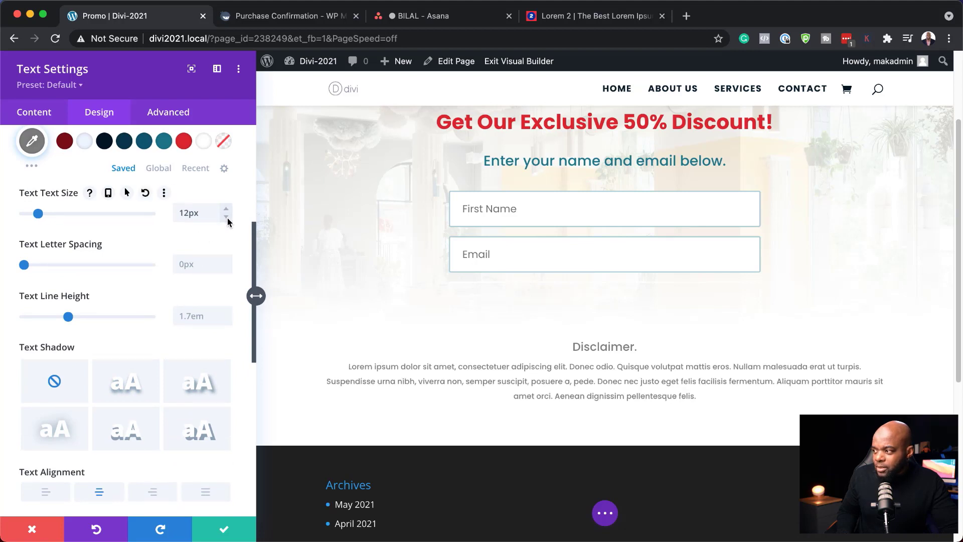
pyautogui.click(227, 531)
# Enable custom styles for the email optin's button and set its text color to white (#ffffff).
pyautogui.moveTo(399, 299)
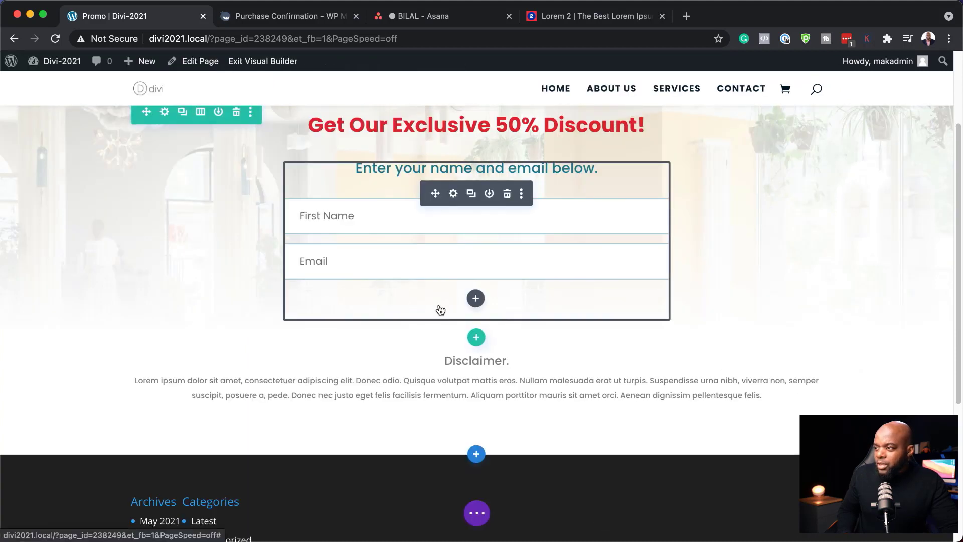
pyautogui.click(454, 194)
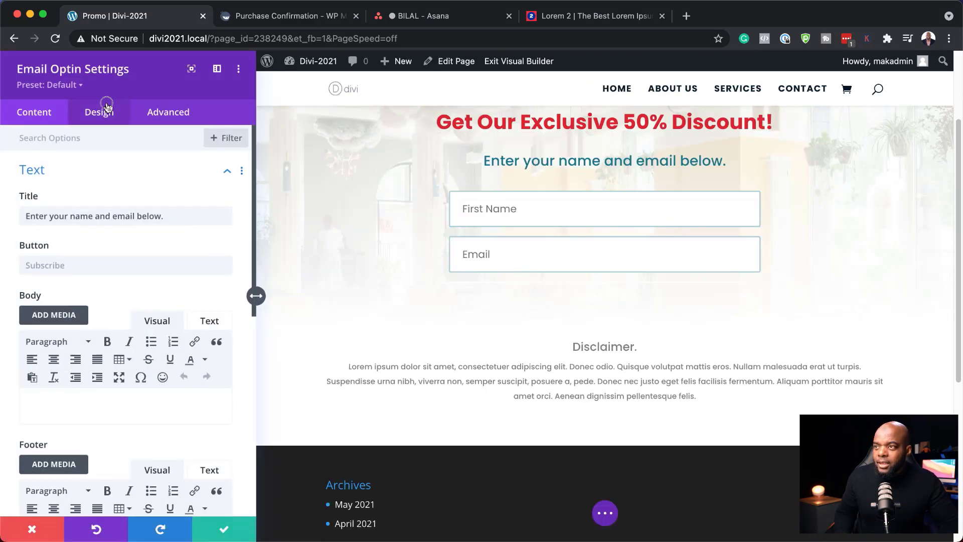
pyautogui.click(107, 106)
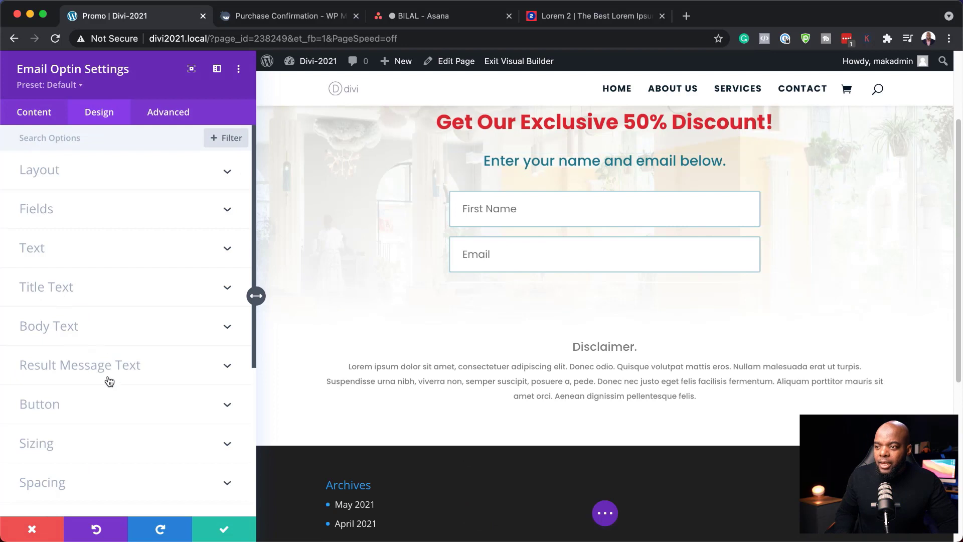
pyautogui.click(58, 402)
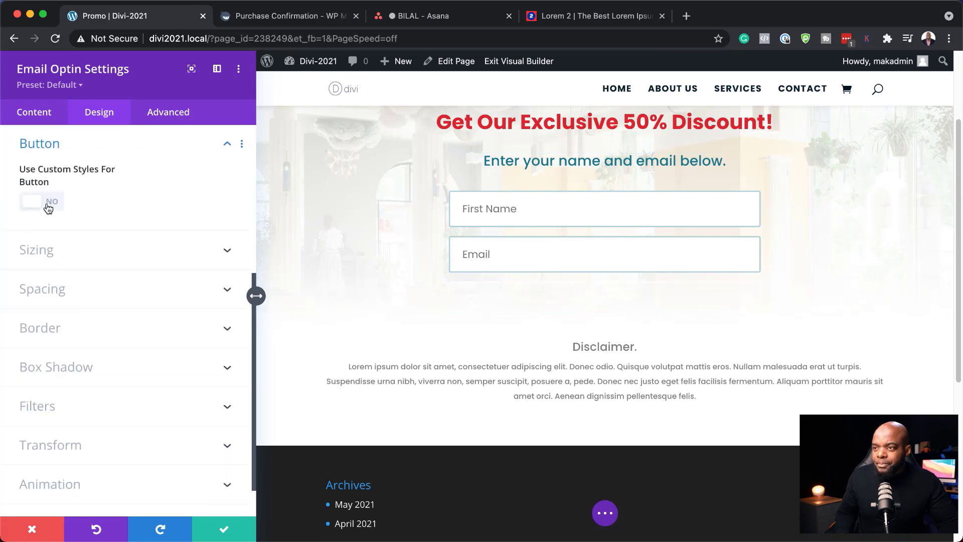
pyautogui.click(53, 204)
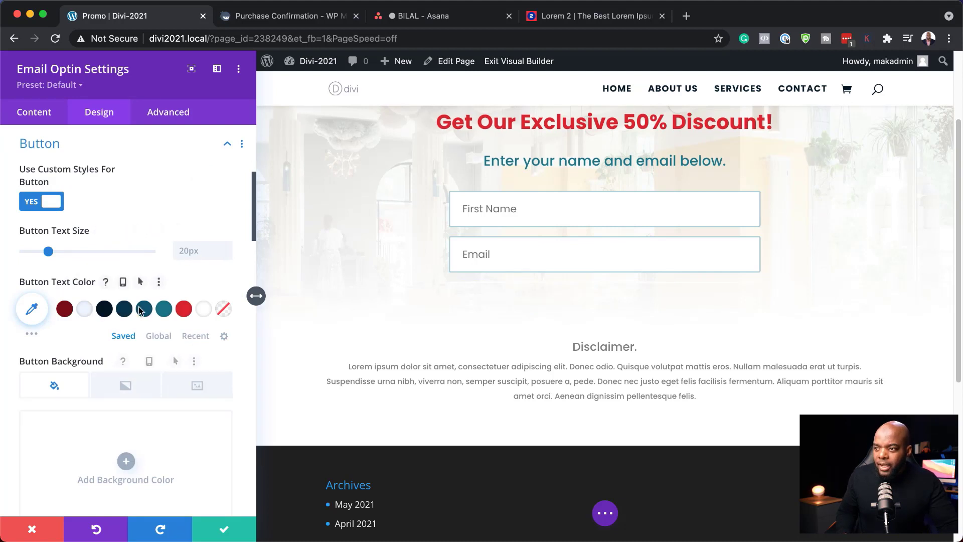
pyautogui.click(204, 309)
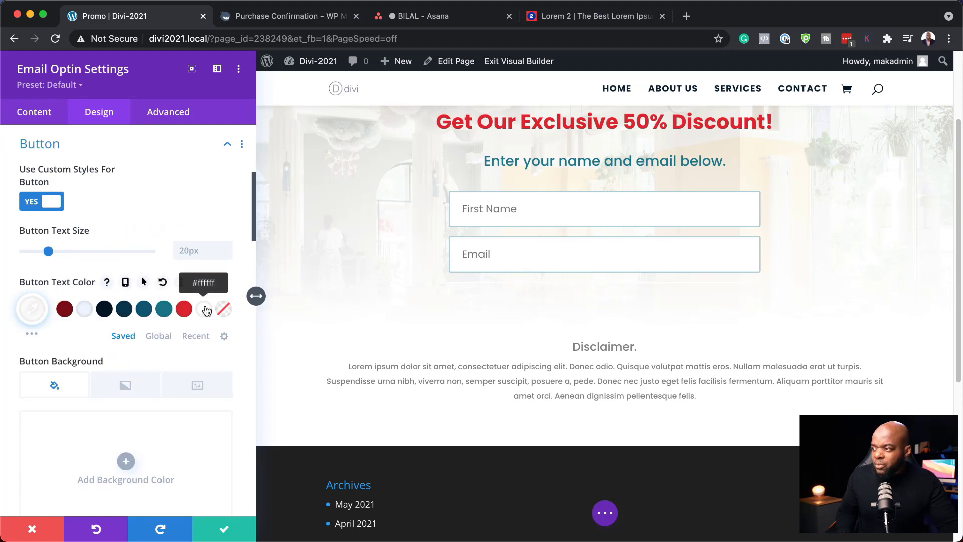
# Set the optin button's background and border colors to the saved red (#de2b34).
pyautogui.scroll(-3, 136, 418)
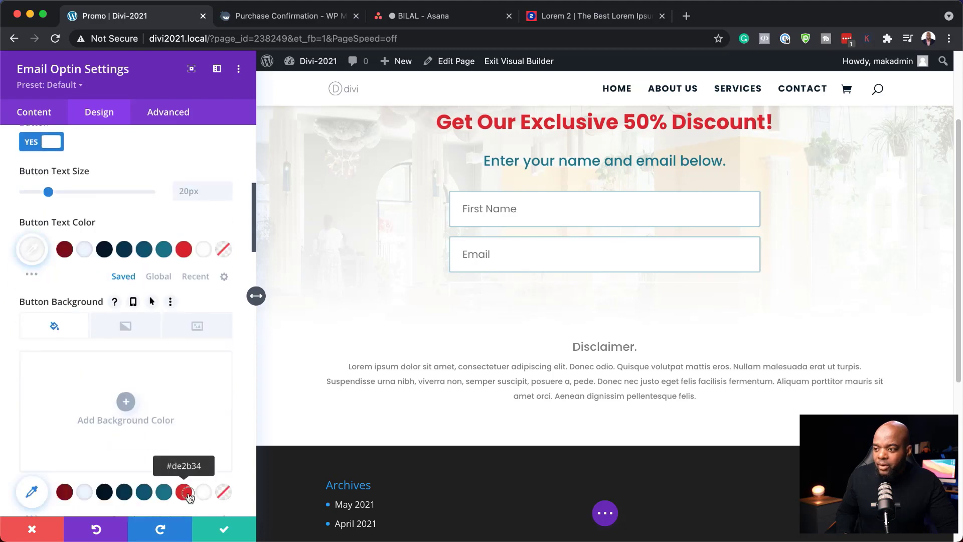
pyautogui.click(186, 494)
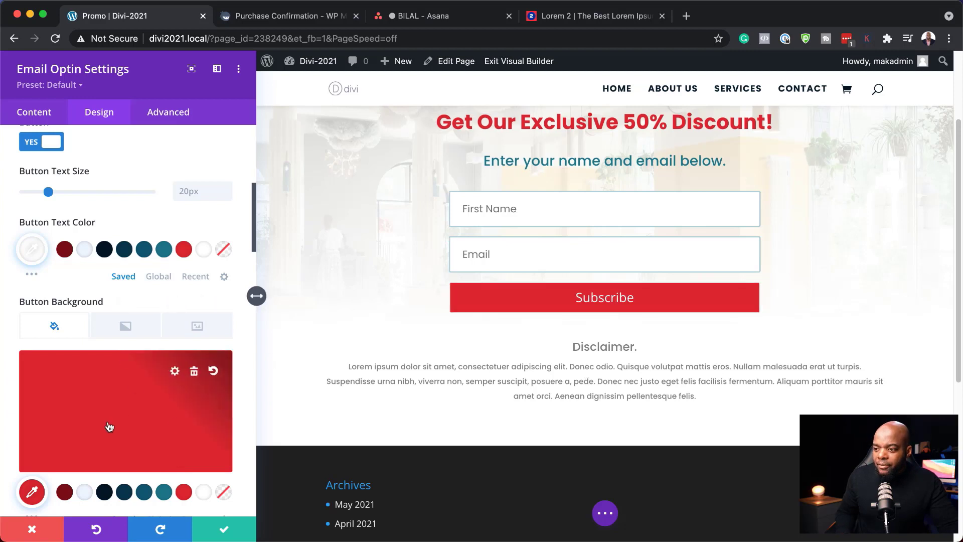
pyautogui.scroll(-5, 167, 429)
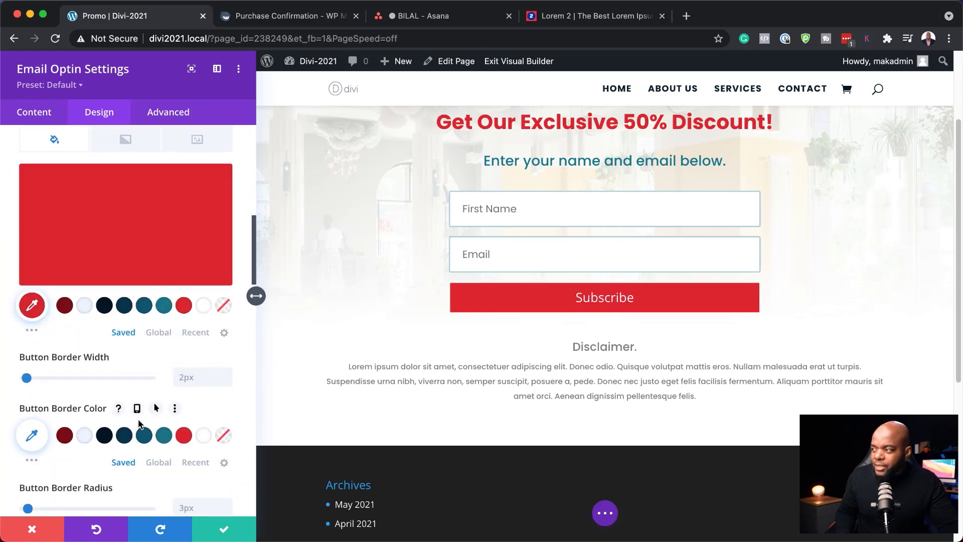
pyautogui.click(184, 436)
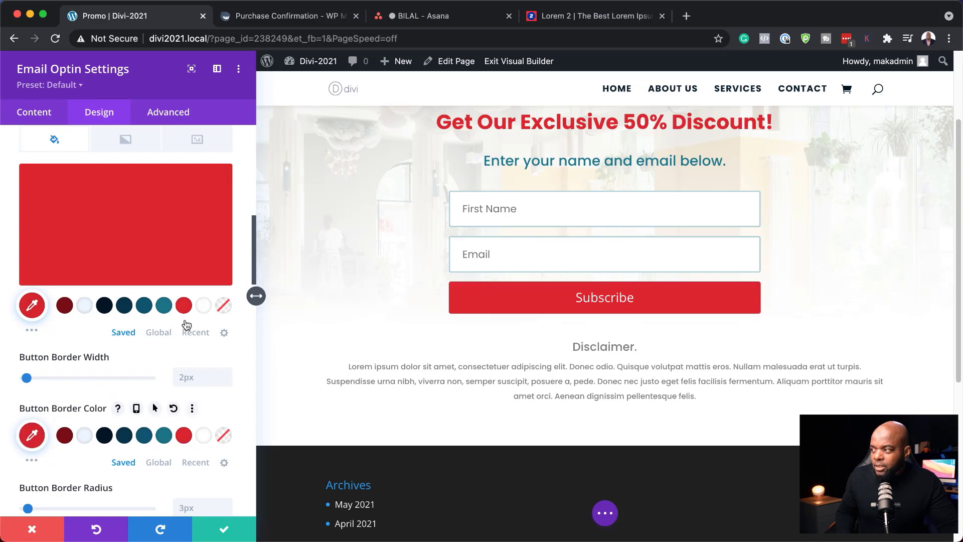
# Set the optin button's font to Poppins.
pyautogui.scroll(-5, 170, 426)
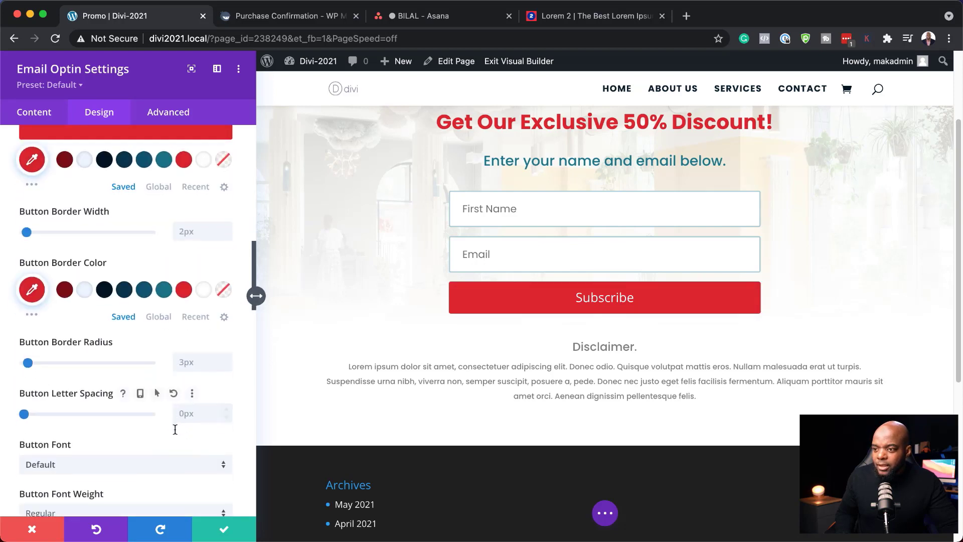
pyautogui.click(124, 465)
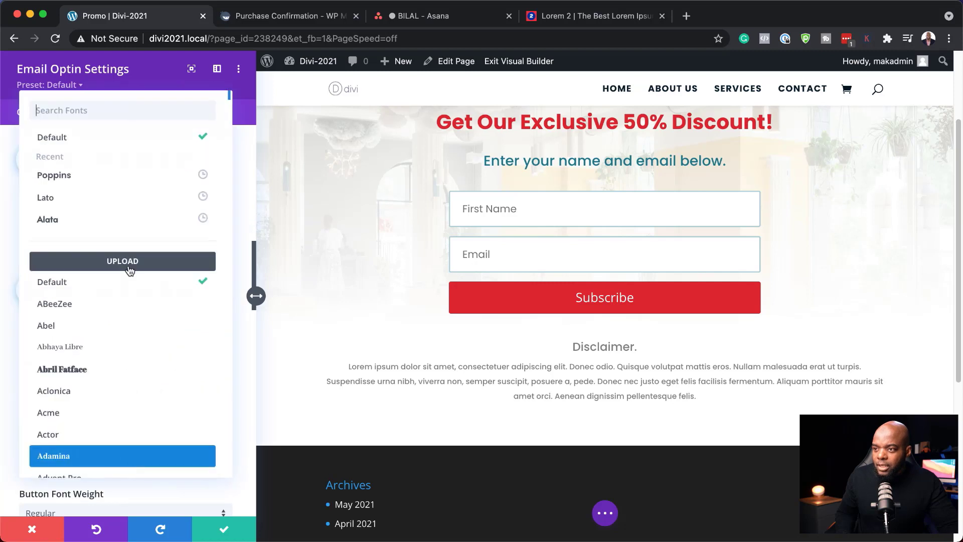
pyautogui.click(113, 177)
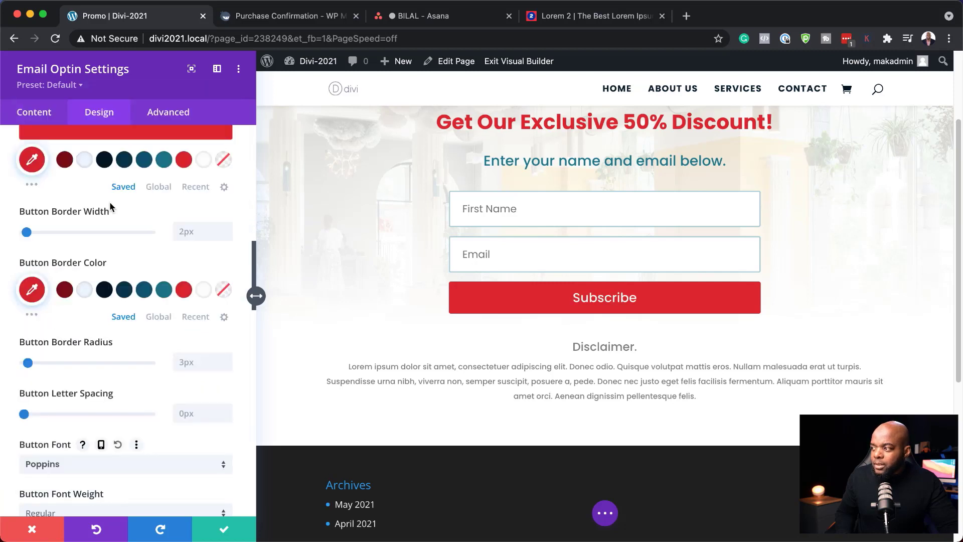
# Give the optin button a right-pointing arrow icon and make that icon show at all times.
pyautogui.scroll(-8, 191, 384)
pyautogui.click(101, 408)
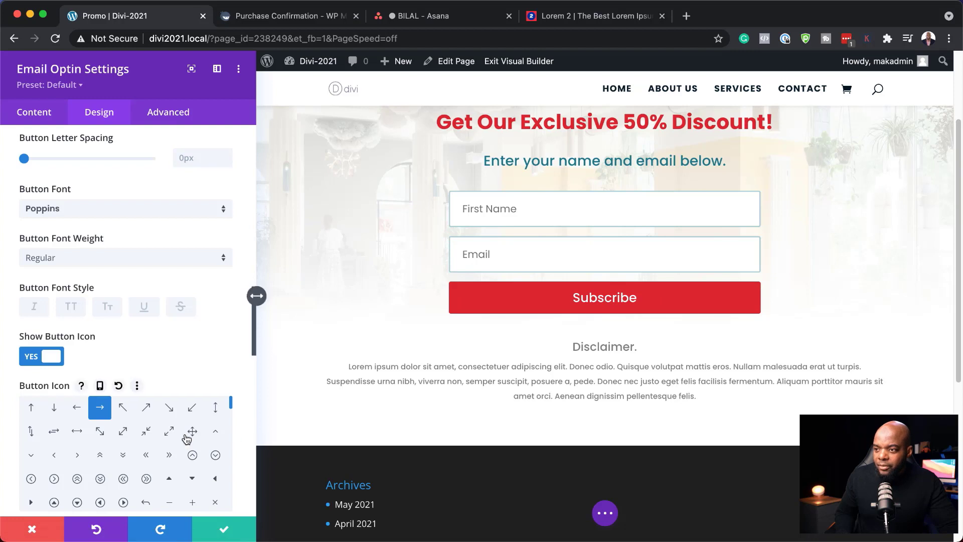
pyautogui.scroll(-3, 179, 378)
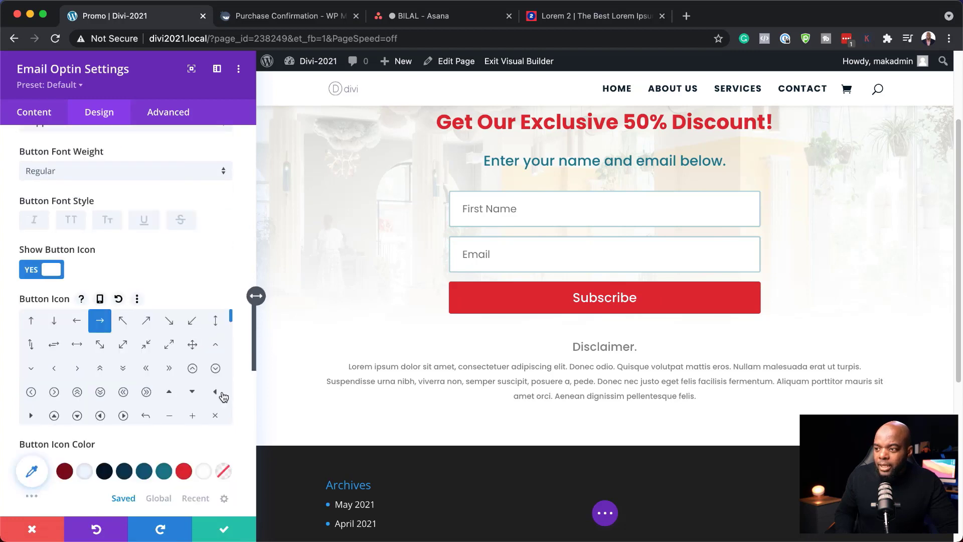
pyautogui.moveTo(255, 365); pyautogui.dragTo(254, 399)
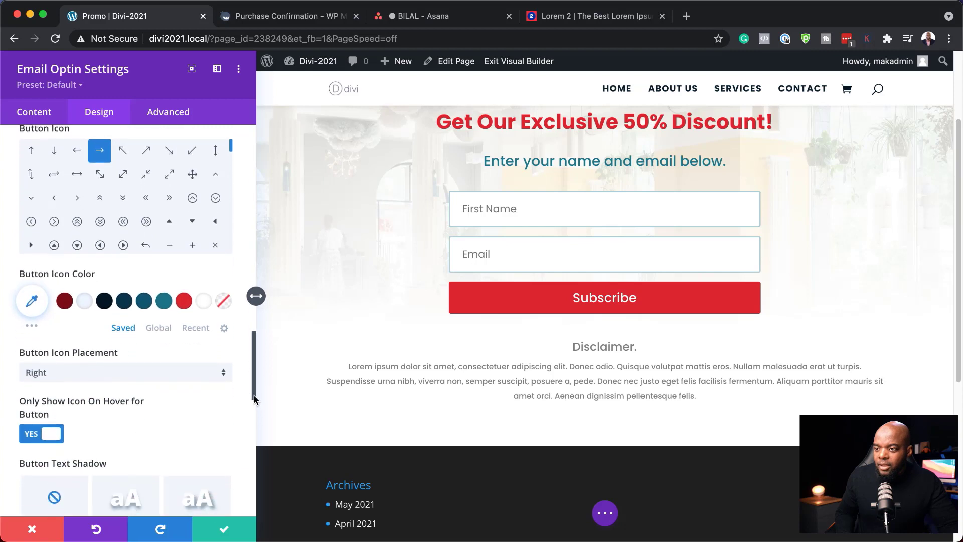
pyautogui.click(29, 434)
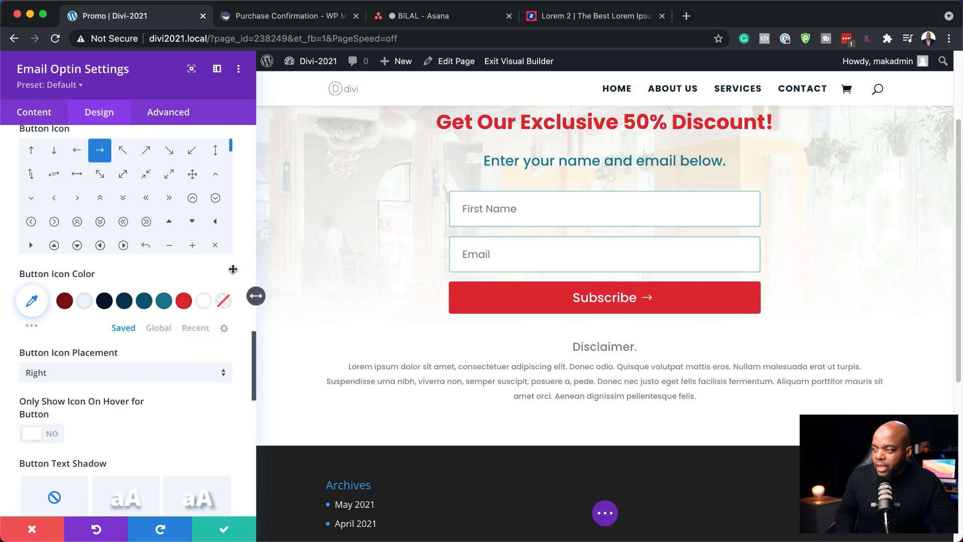
# Change the optin button's text to "Get Discount Code" and save the email optin settings.
pyautogui.scroll(15, 203, 384)
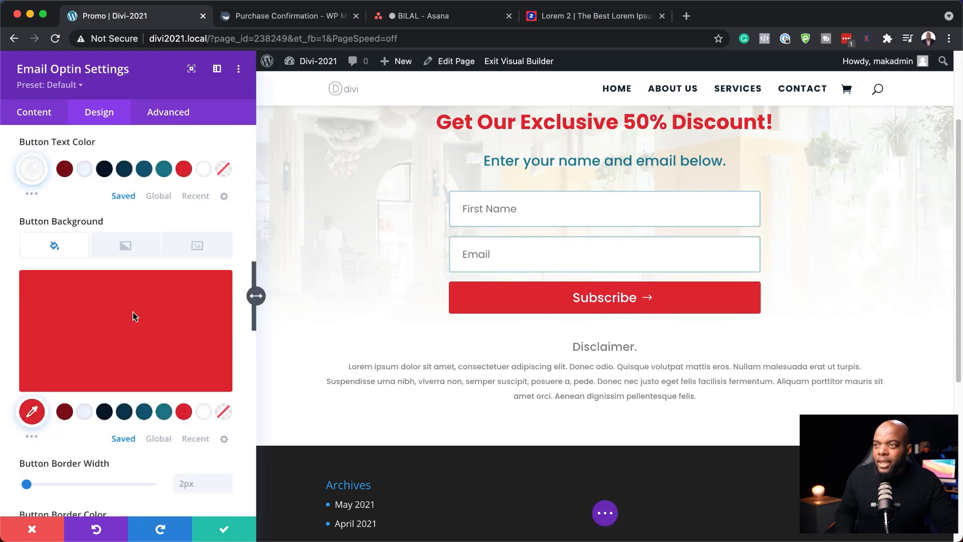
pyautogui.click(35, 113)
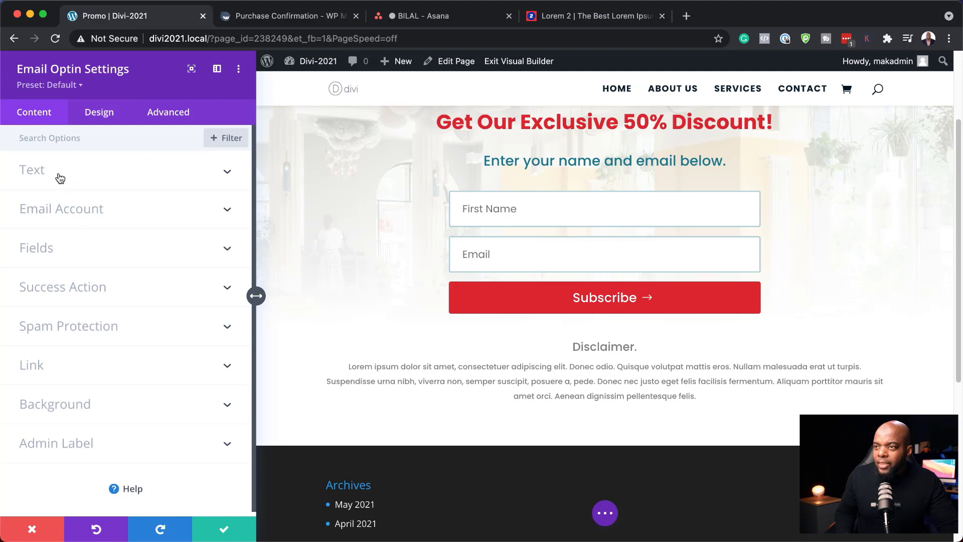
pyautogui.click(59, 176)
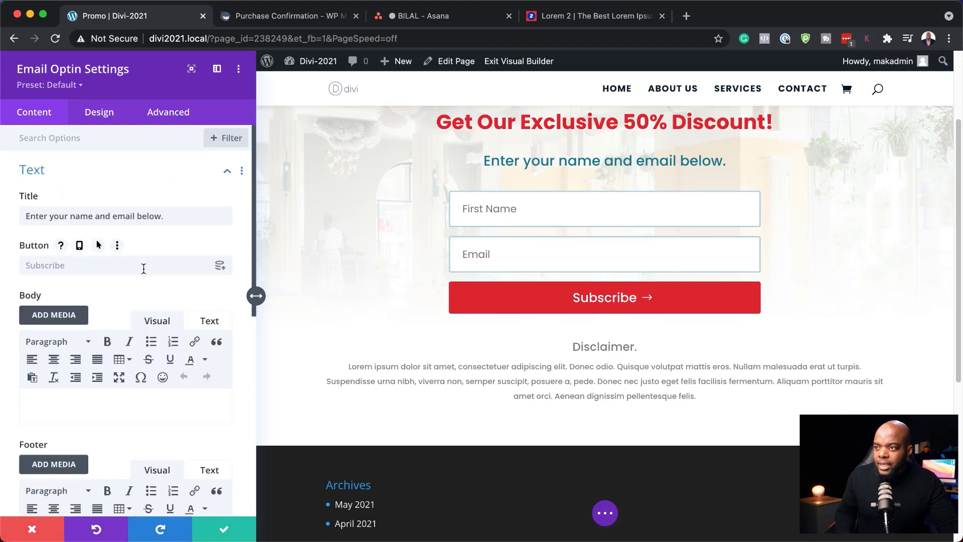
pyautogui.click(181, 261)
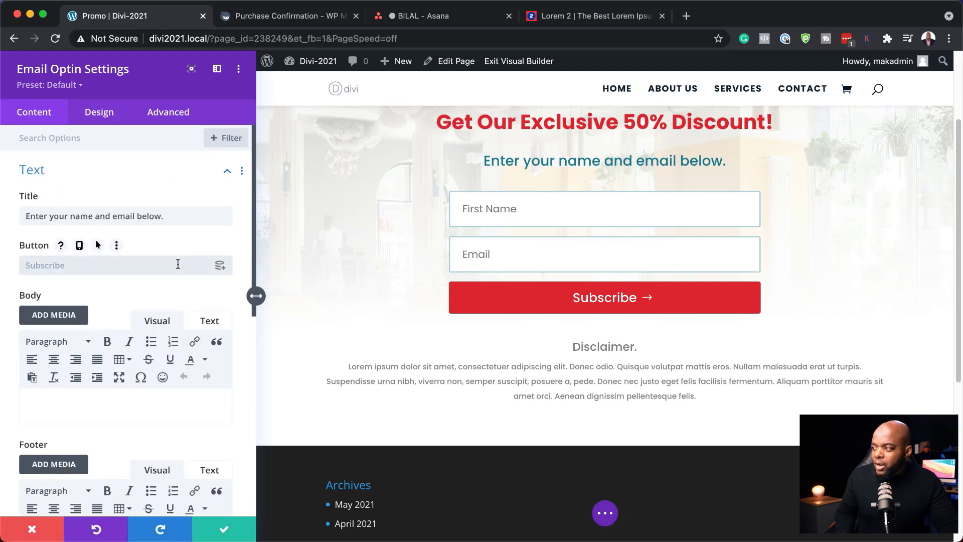
pyautogui.write('Get ')
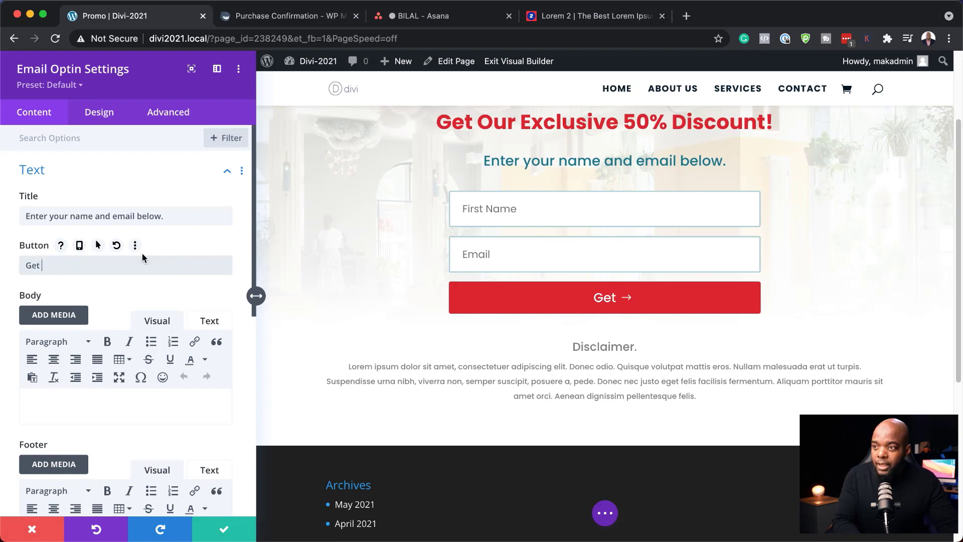
pyautogui.write('Discount Code!')
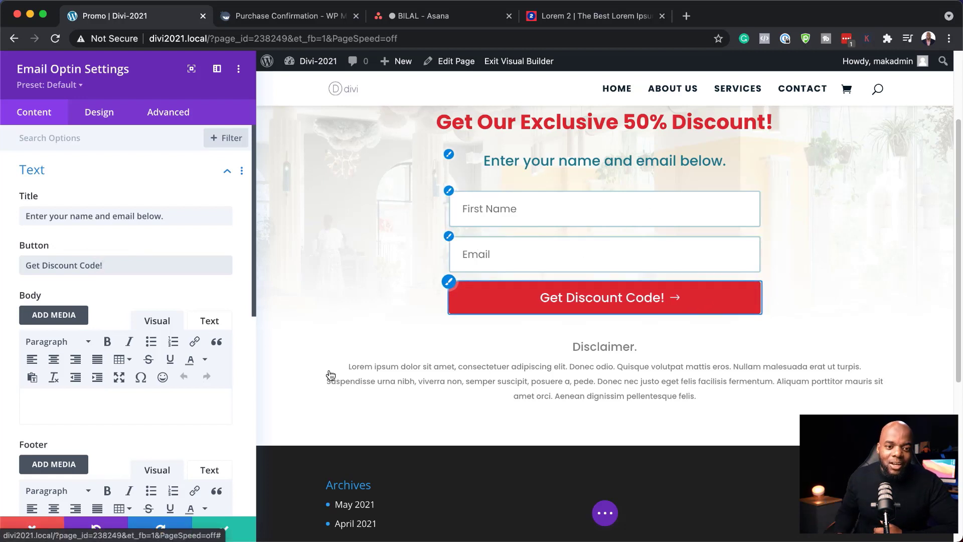
pyautogui.press('BackSpace')
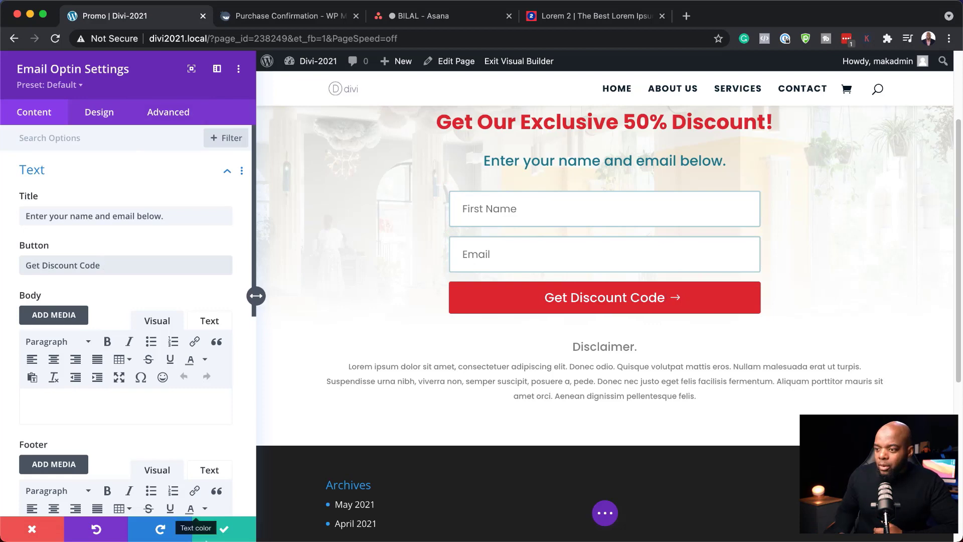
pyautogui.click(225, 530)
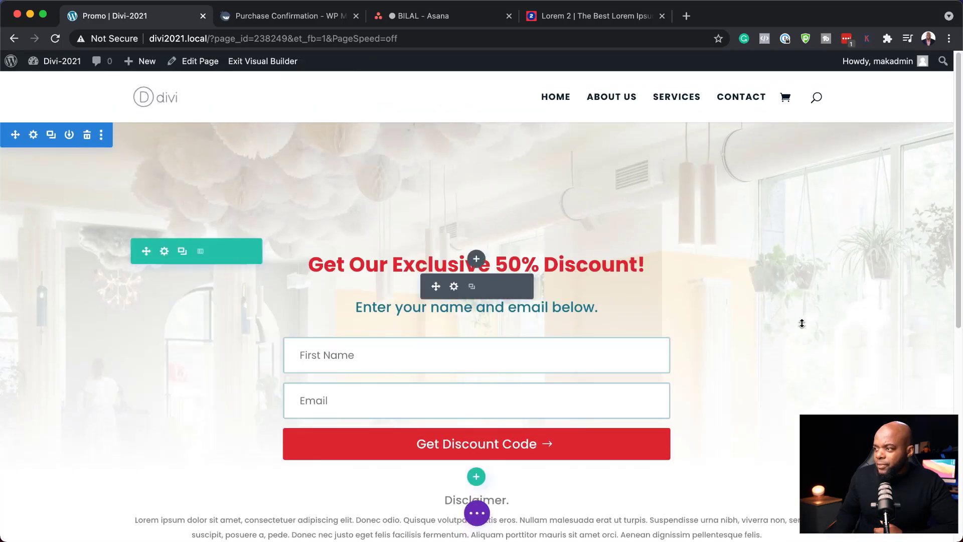
# Set the promo section's top and bottom padding to a linked 8vw and save the section settings.
pyautogui.scroll(-4, 800, 322)
pyautogui.scroll(4, 477, 402)
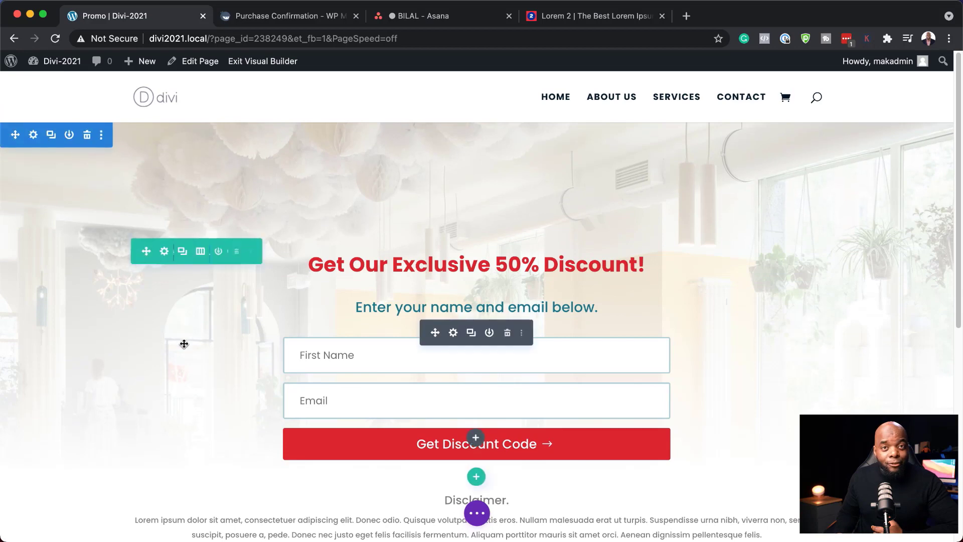
pyautogui.scroll(-1, 837, 292)
pyautogui.scroll(-3, 838, 292)
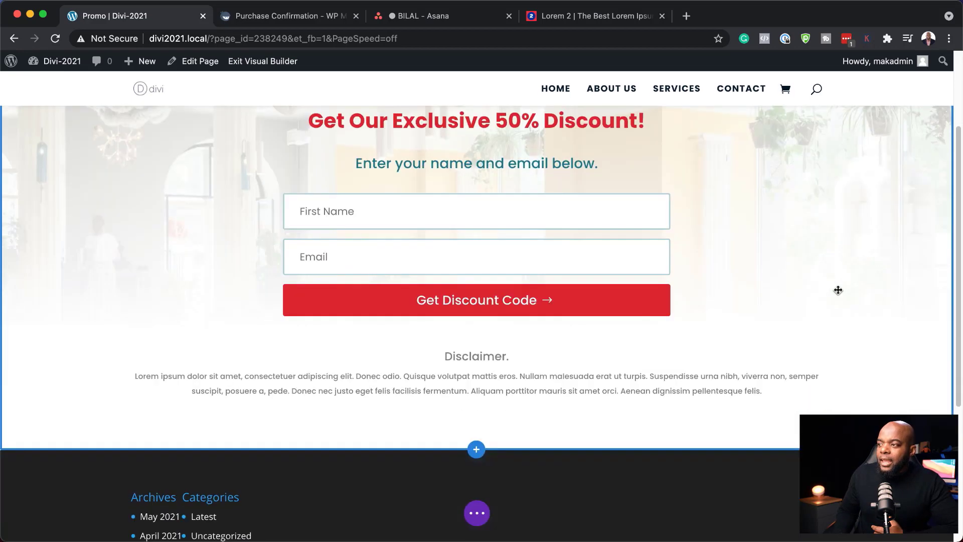
pyautogui.scroll(3, 839, 290)
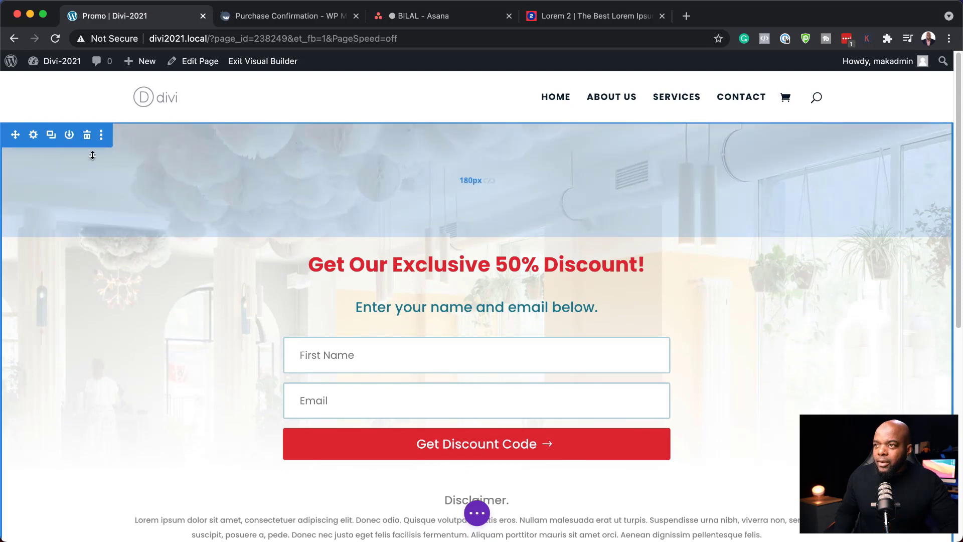
pyautogui.click(33, 136)
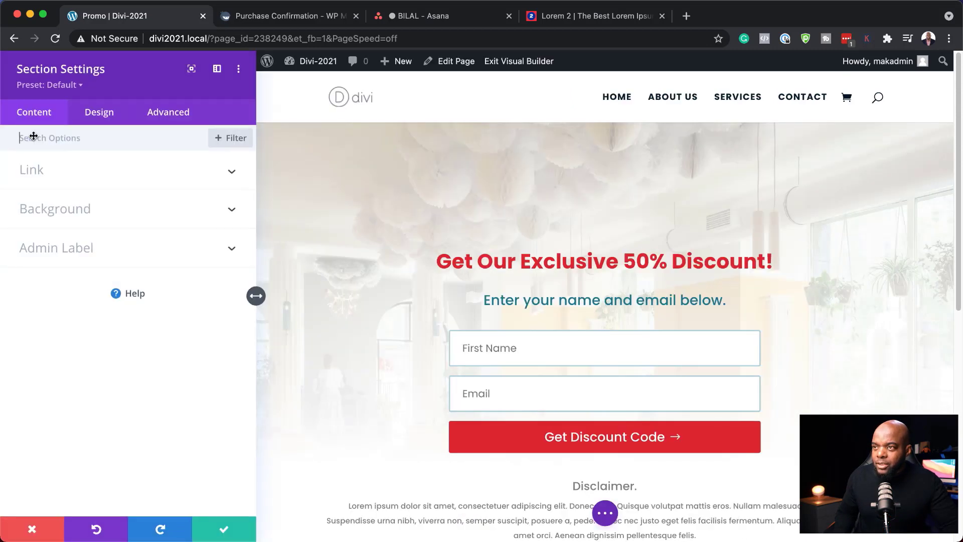
pyautogui.click(99, 119)
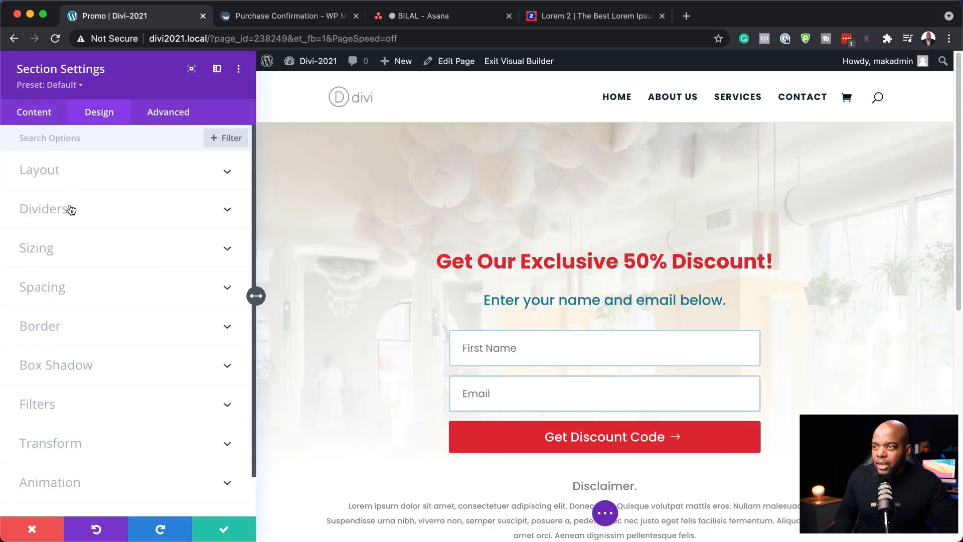
pyautogui.click(61, 287)
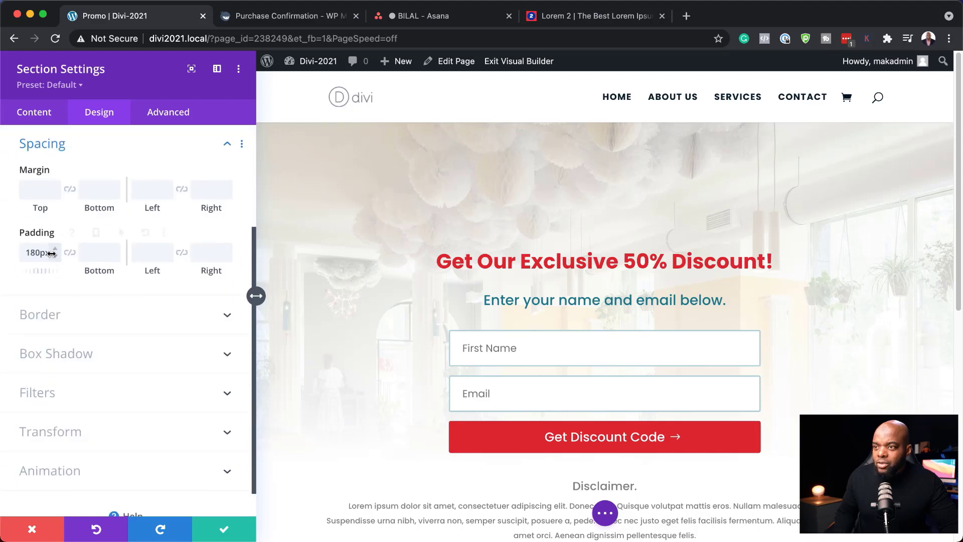
pyautogui.doubleClick(41, 253)
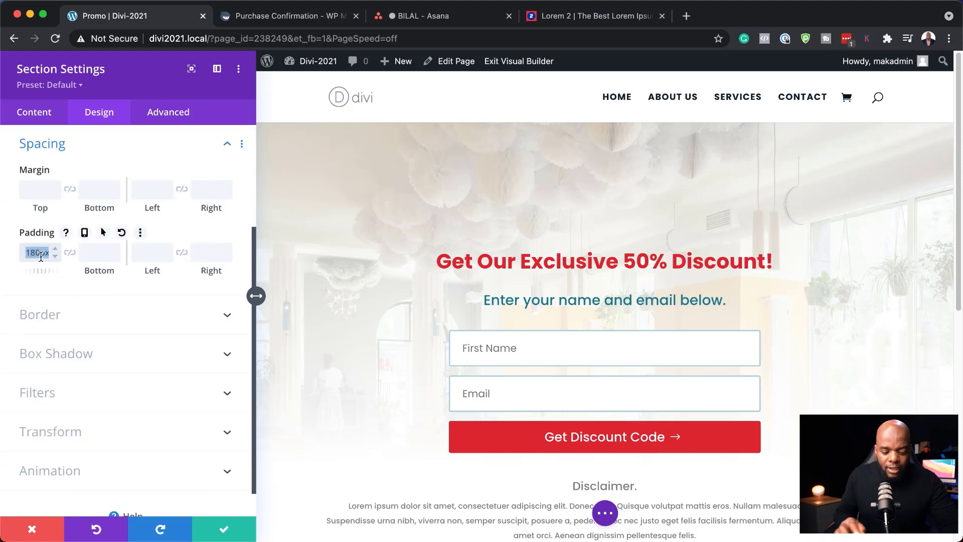
pyautogui.write('8vw')
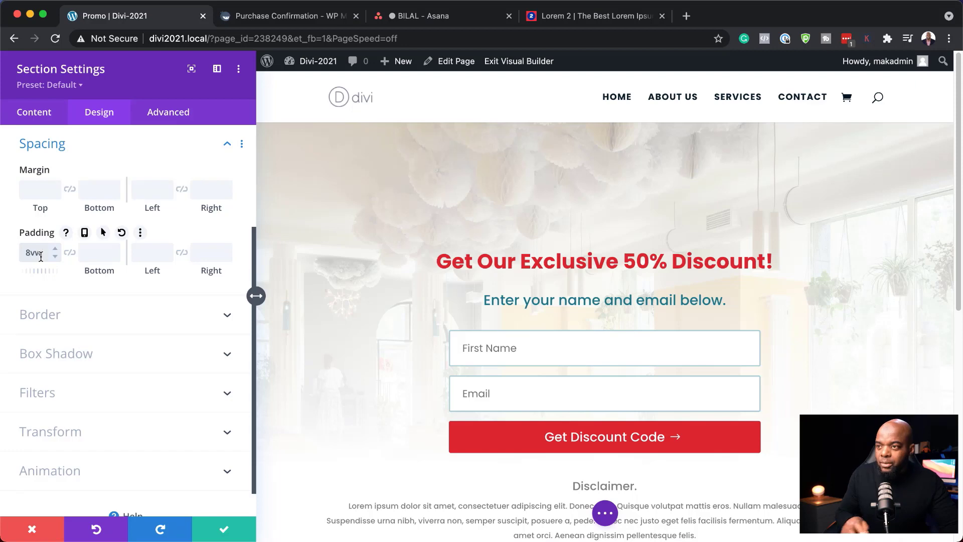
pyautogui.click(70, 255)
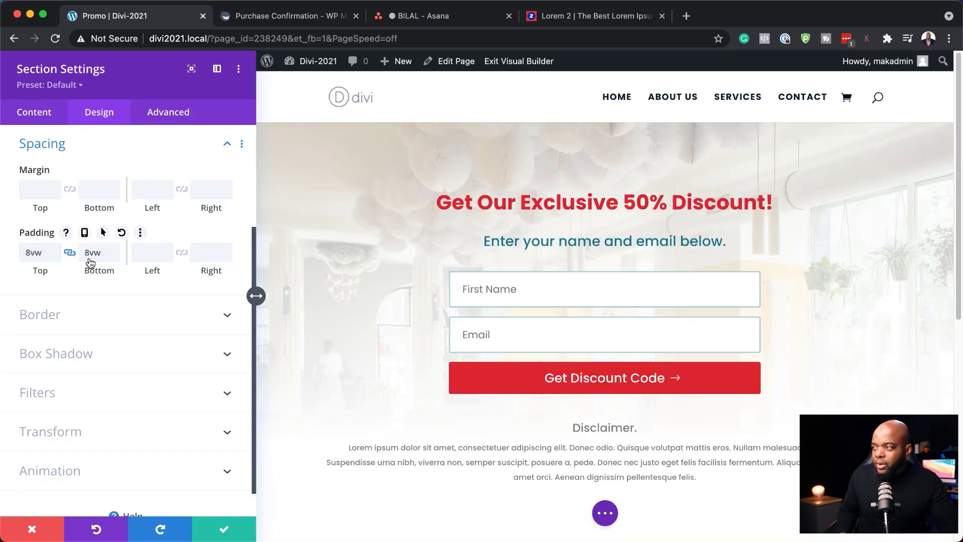
pyautogui.scroll(-5, 815, 305)
pyautogui.scroll(5, 820, 308)
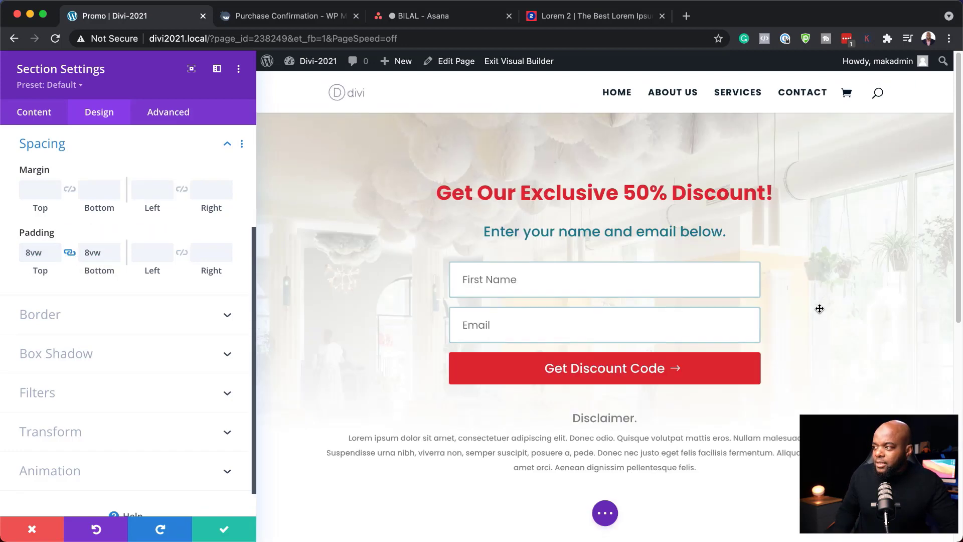
pyautogui.click(225, 530)
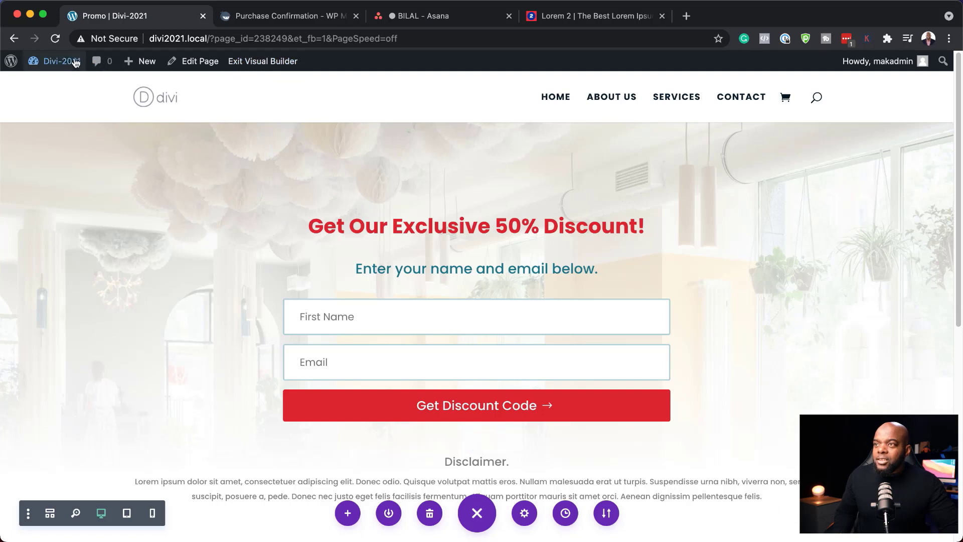
# Open the site dashboard in a new browser tab and go to the Divi Theme Builder.
pyautogui.moveTo(60, 62)
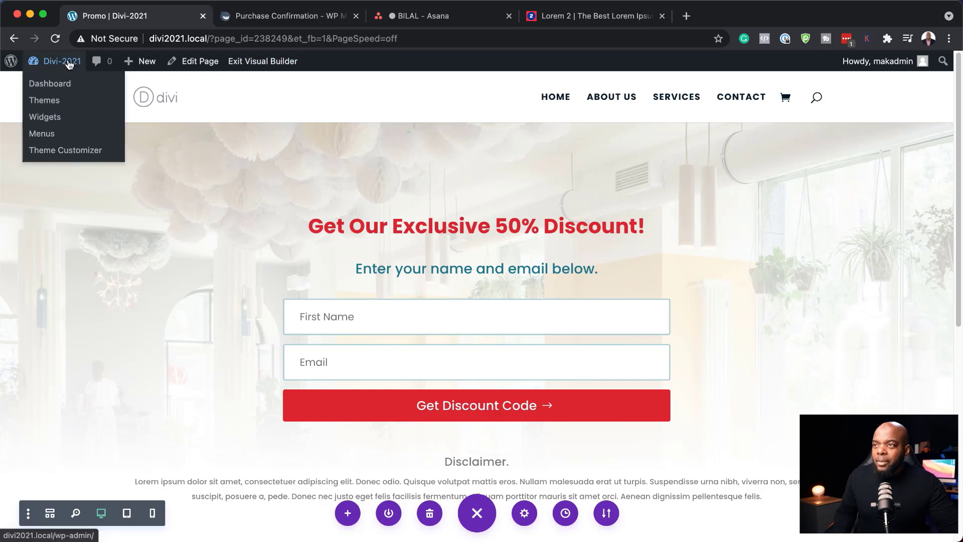
pyautogui.keyDown('super'); pyautogui.click(54, 85); pyautogui.keyUp('super')
pyautogui.click(290, 19)
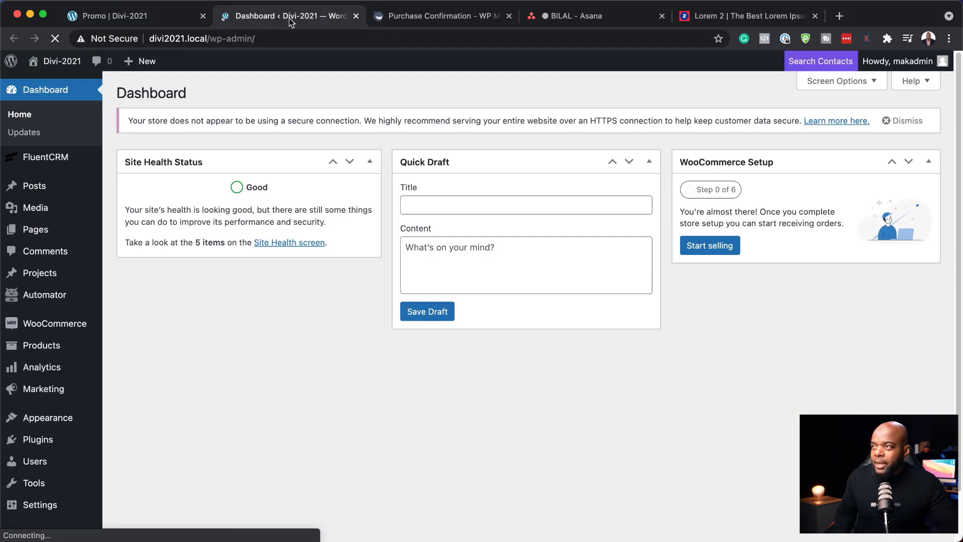
pyautogui.scroll(-2, 20, 389)
pyautogui.moveTo(44, 508)
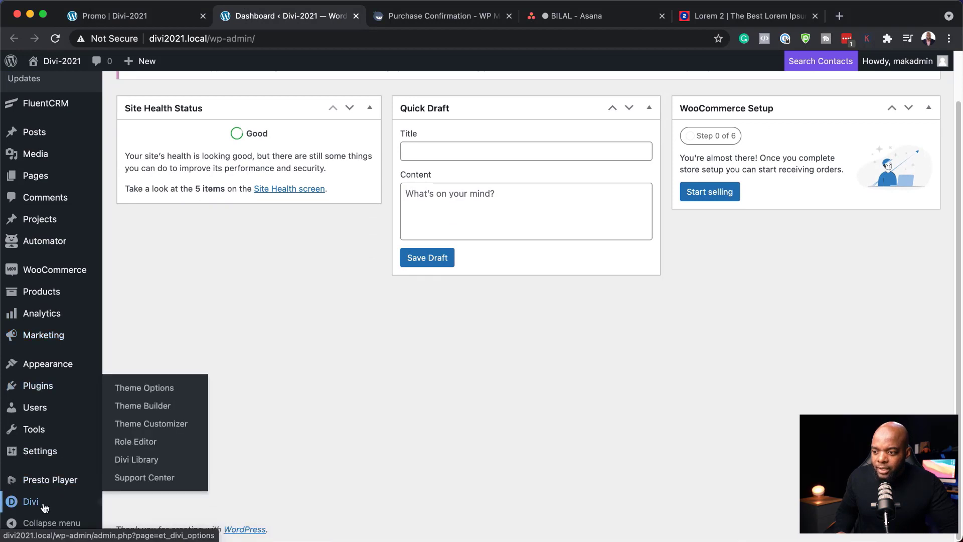
pyautogui.click(171, 407)
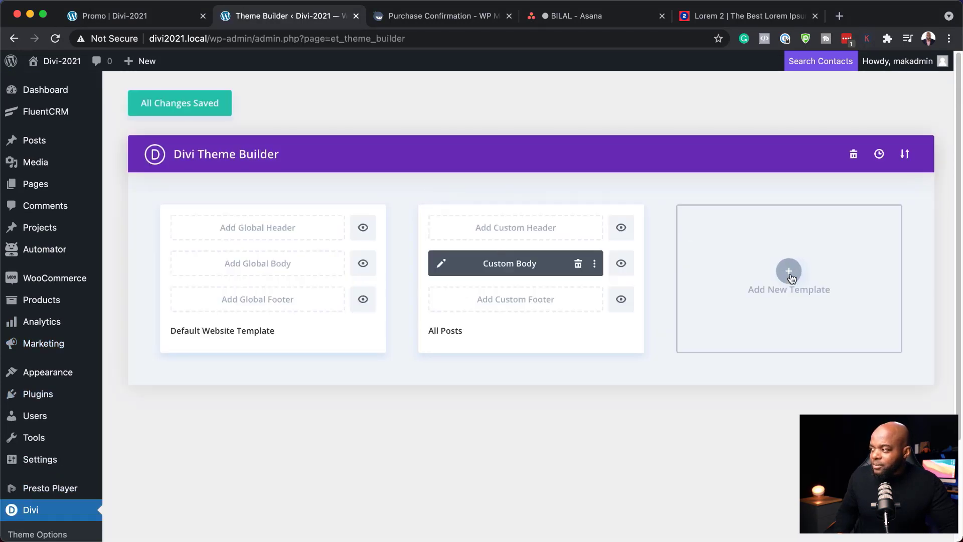
# Create a new theme template assigned to the first Promo page in the list of specific pages.
pyautogui.click(790, 274)
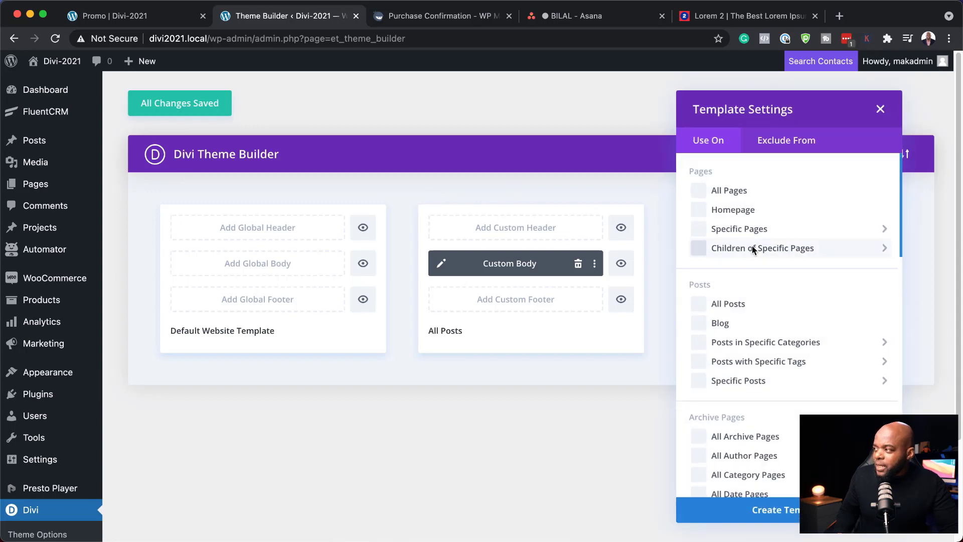
pyautogui.moveTo(714, 234)
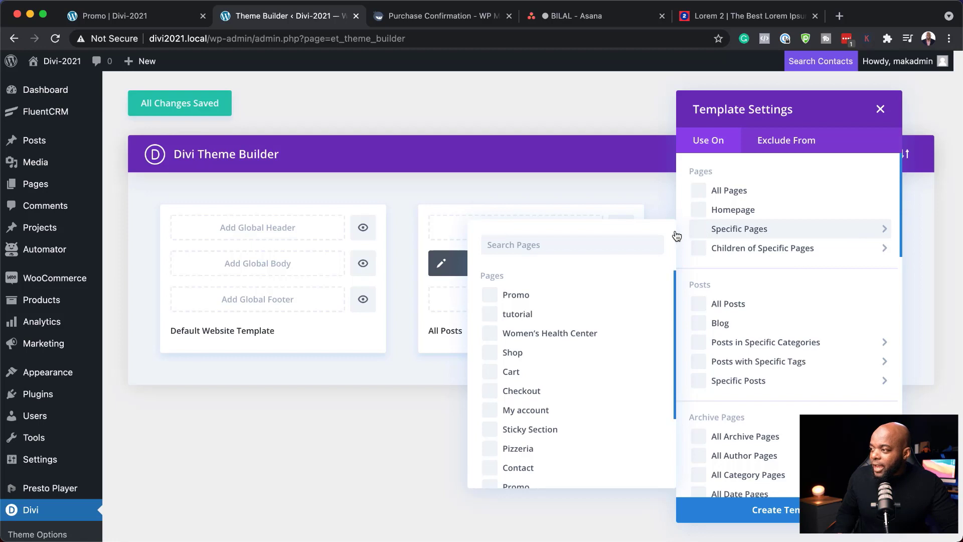
pyautogui.click(491, 296)
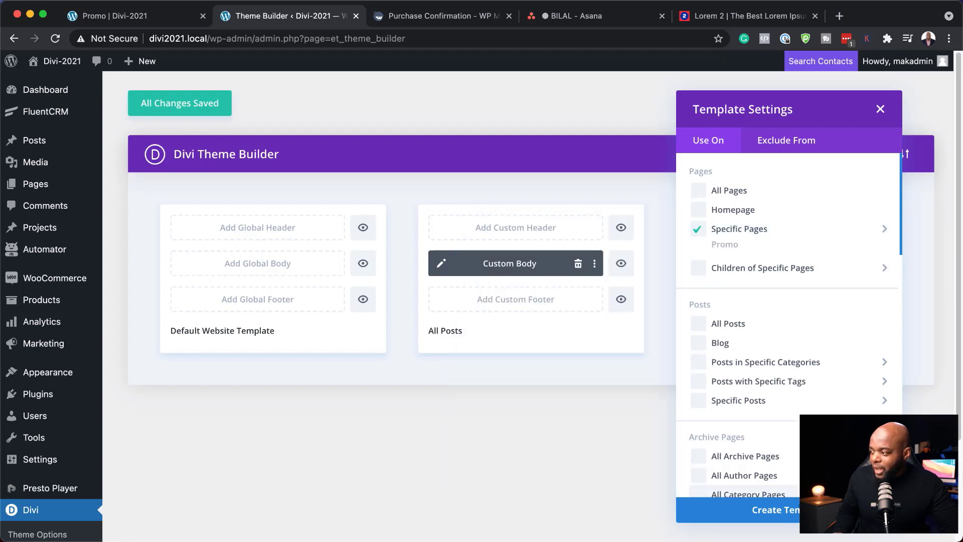
pyautogui.click(797, 512)
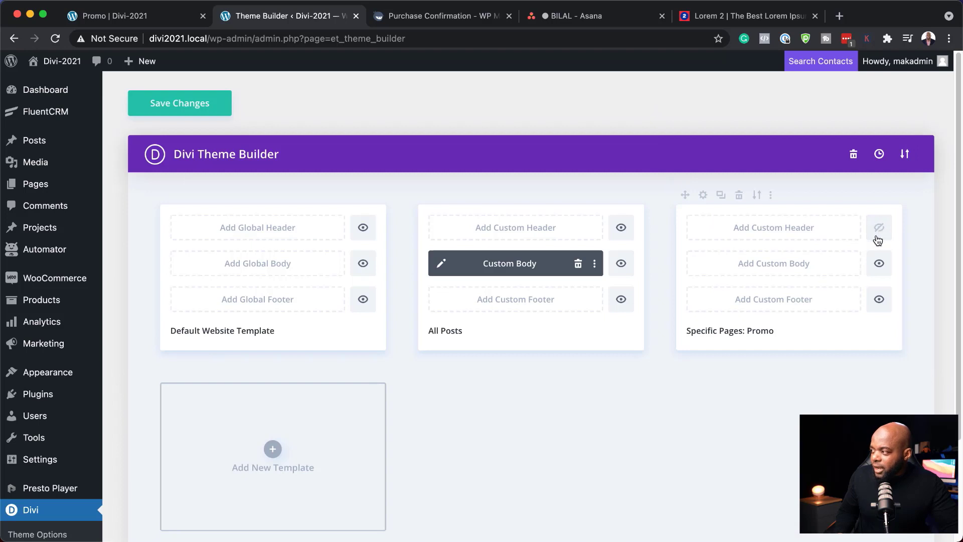
# Hide the header and footer in the Promo template and save the theme builder changes.
pyautogui.click(880, 300)
pyautogui.click(209, 107)
# Exit the visual builder on the Promo page and check the live page against its template settings.
pyautogui.click(163, 20)
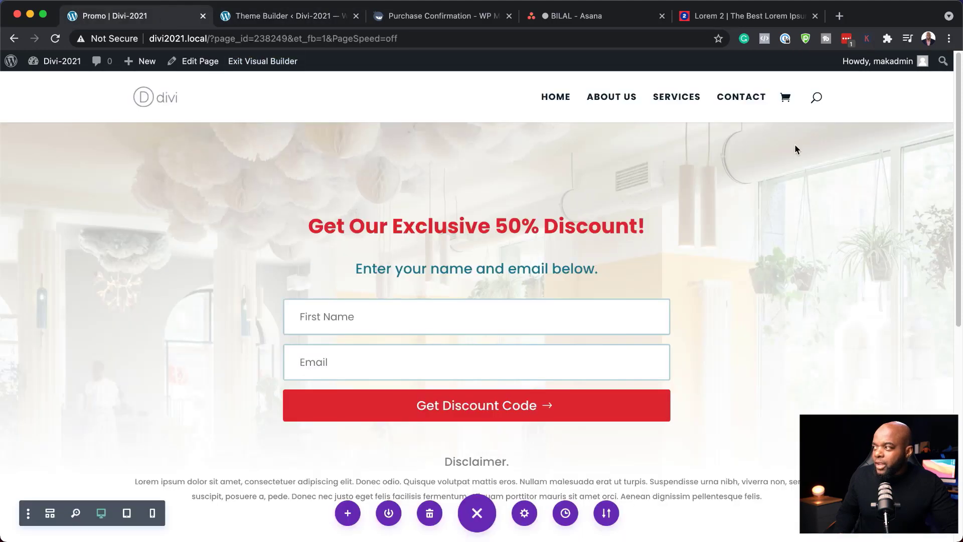
pyautogui.click(290, 62)
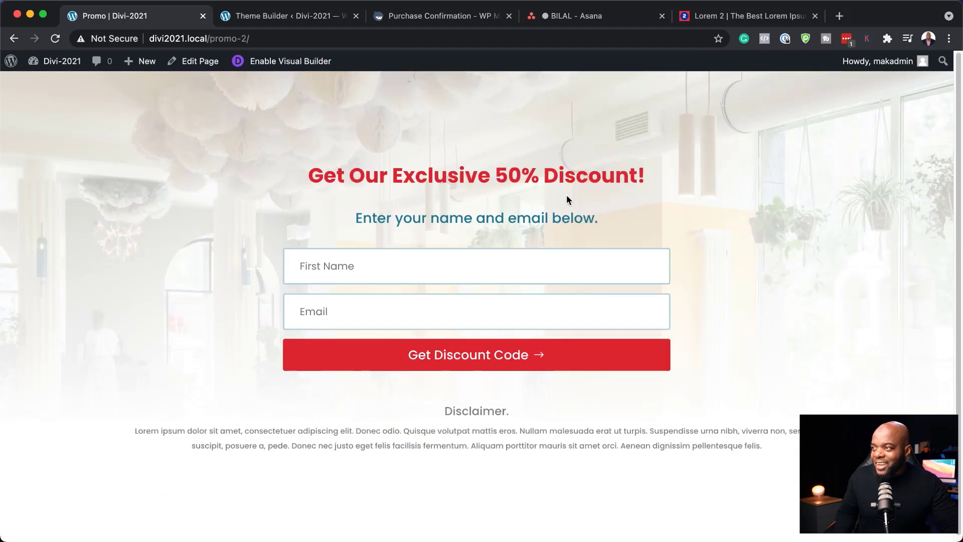
pyautogui.click(308, 17)
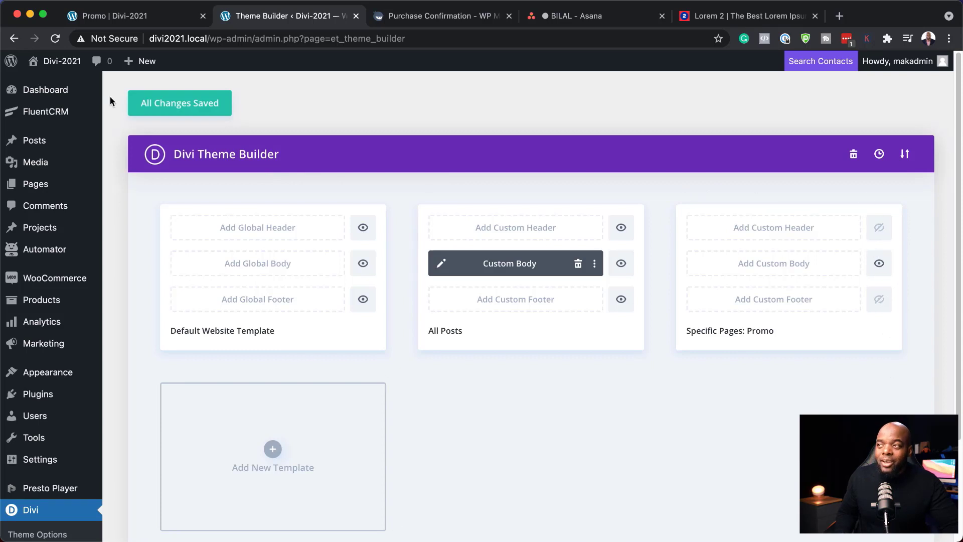
pyautogui.click(123, 18)
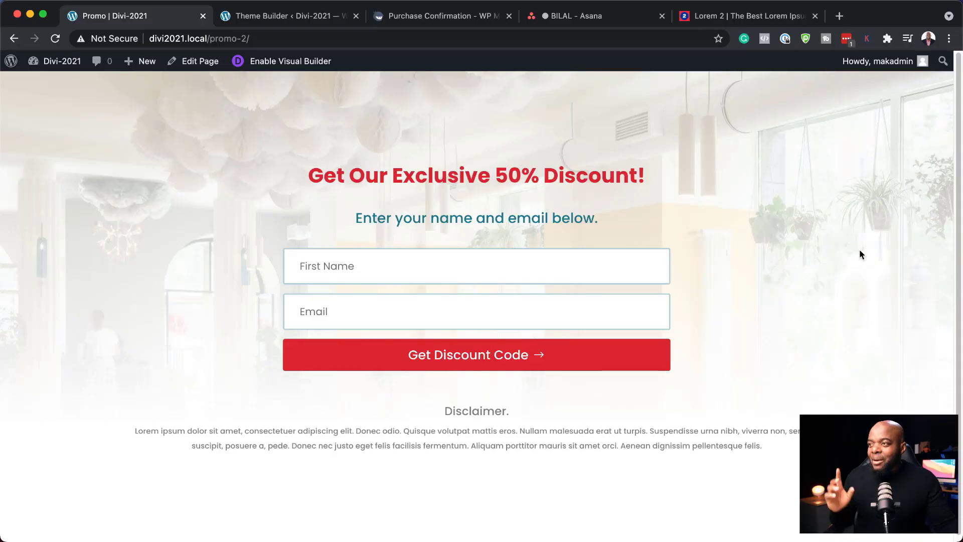
# Create a new page titled "Thank You" and start building it from scratch with the Divi Builder.
pyautogui.click(283, 17)
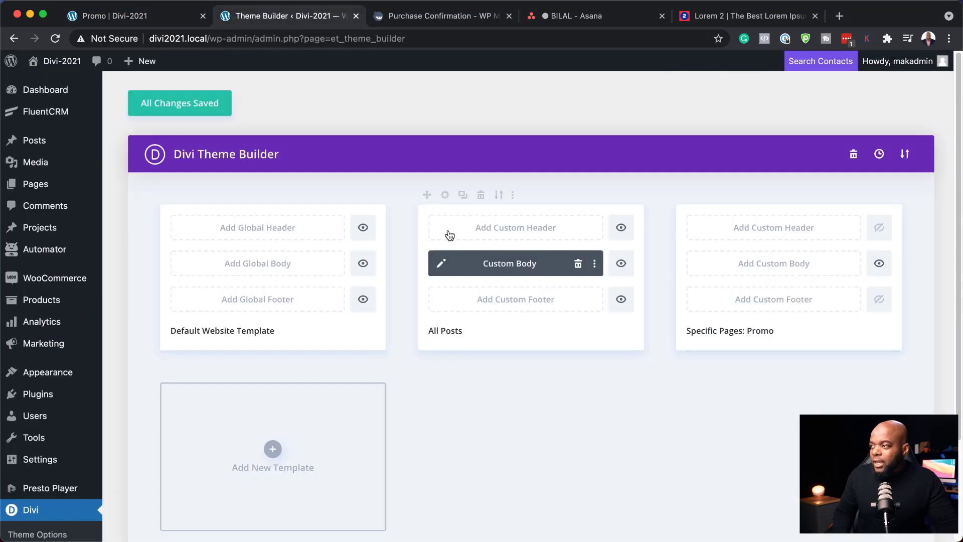
pyautogui.moveTo(49, 190)
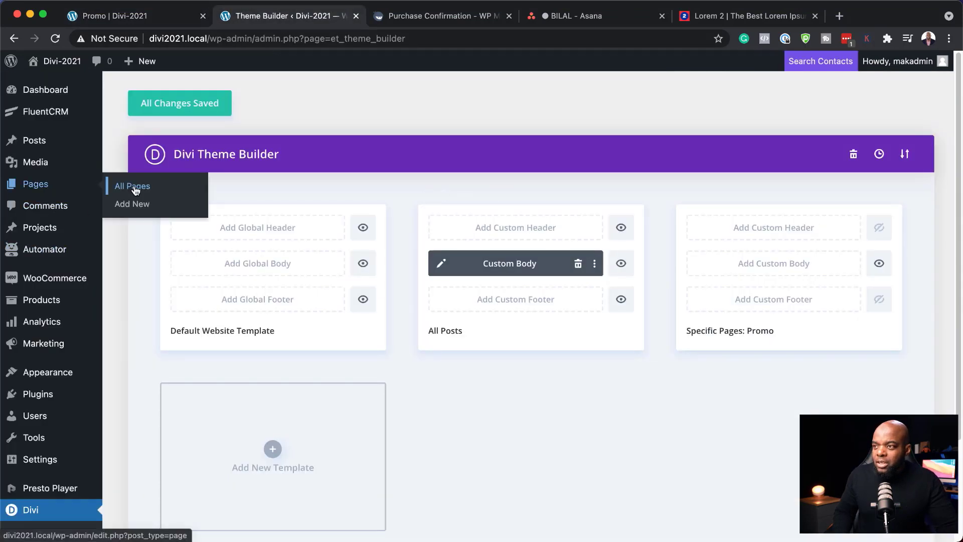
pyautogui.click(136, 210)
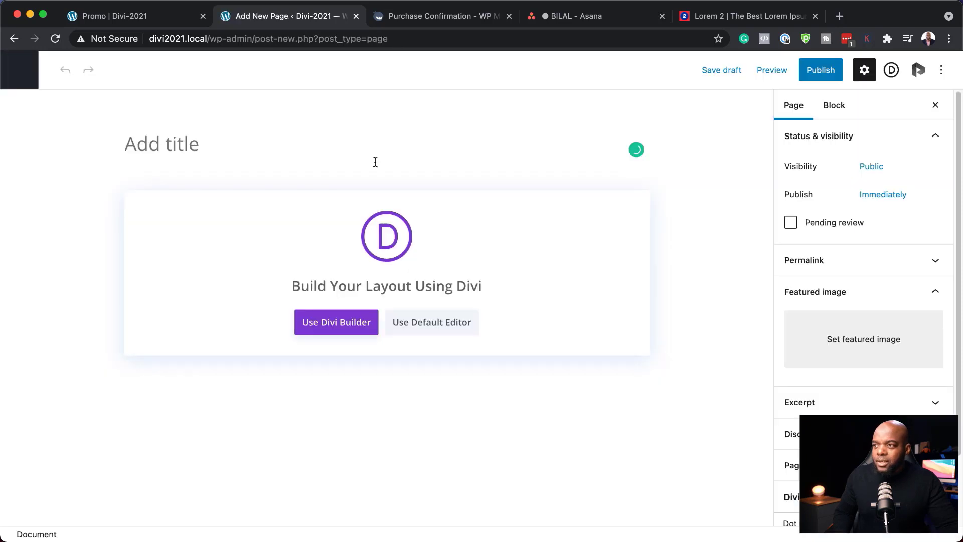
pyautogui.write('Thank You')
pyautogui.click(357, 329)
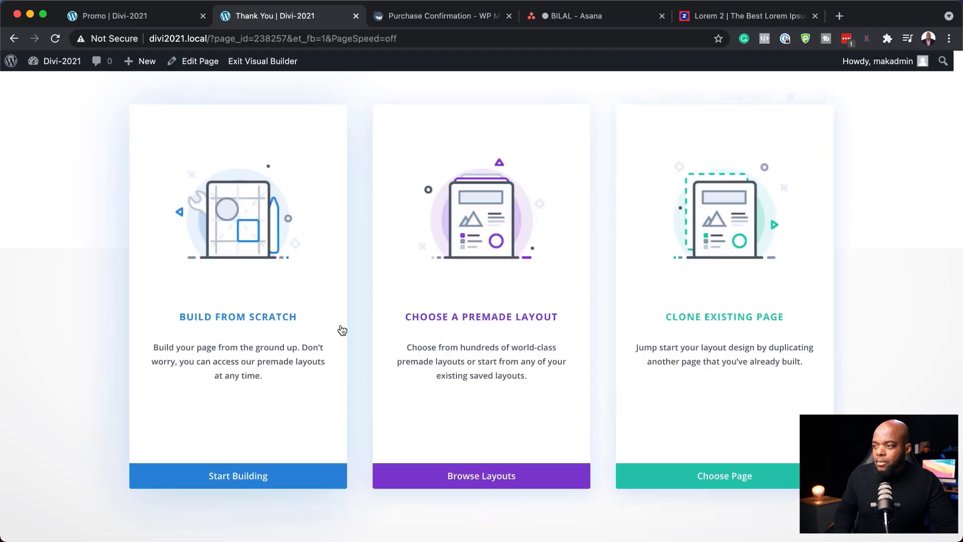
pyautogui.click(293, 322)
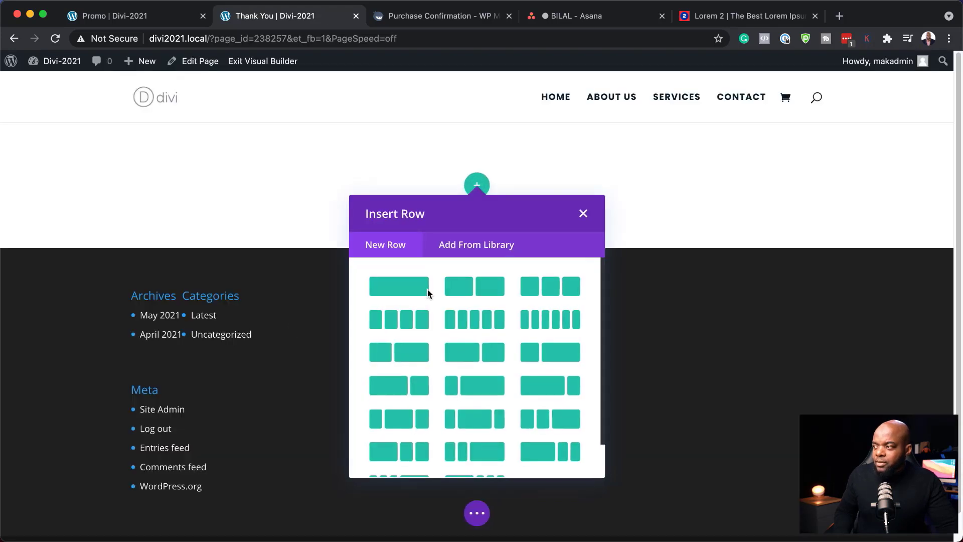
# Insert a single-column row containing a Call To Action module on the Thank You page.
pyautogui.click(419, 292)
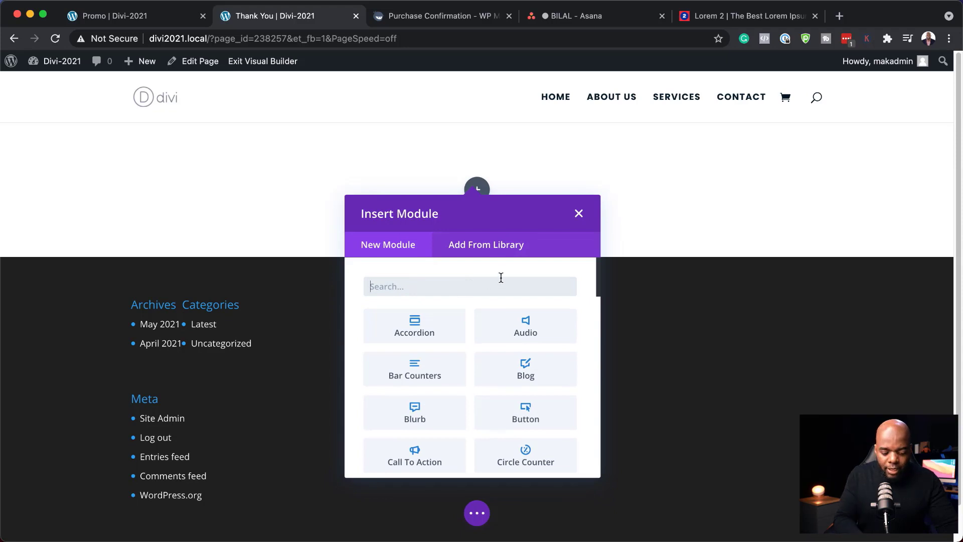
pyautogui.write('call')
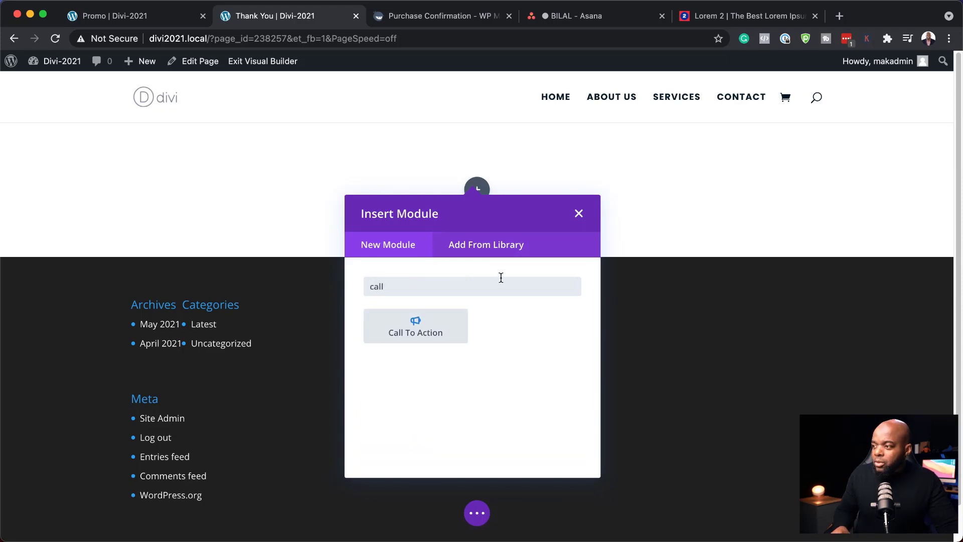
pyautogui.click(464, 324)
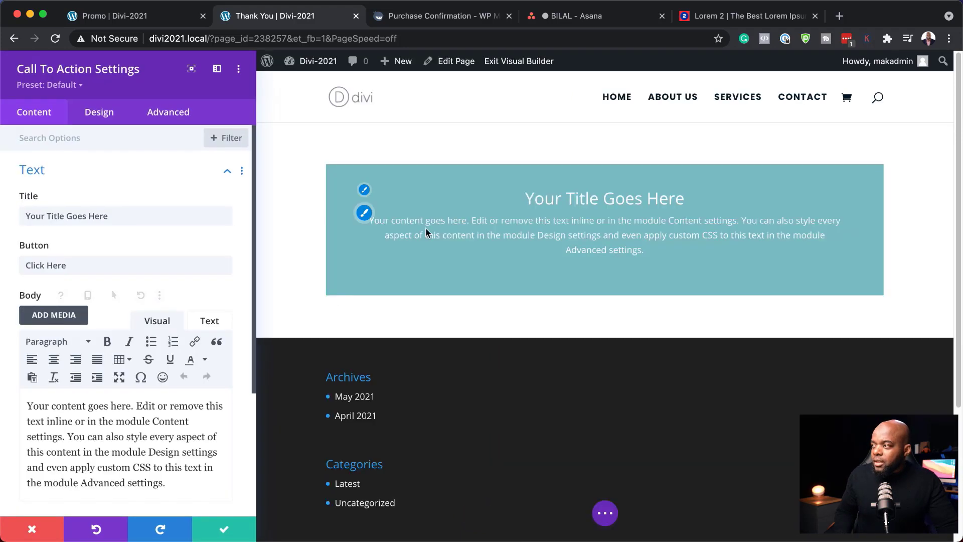
# Set the call to action's title to "Thank You :)" and its button text to "Download Discount code!".
pyautogui.moveTo(122, 214); pyautogui.dragTo(13, 200)
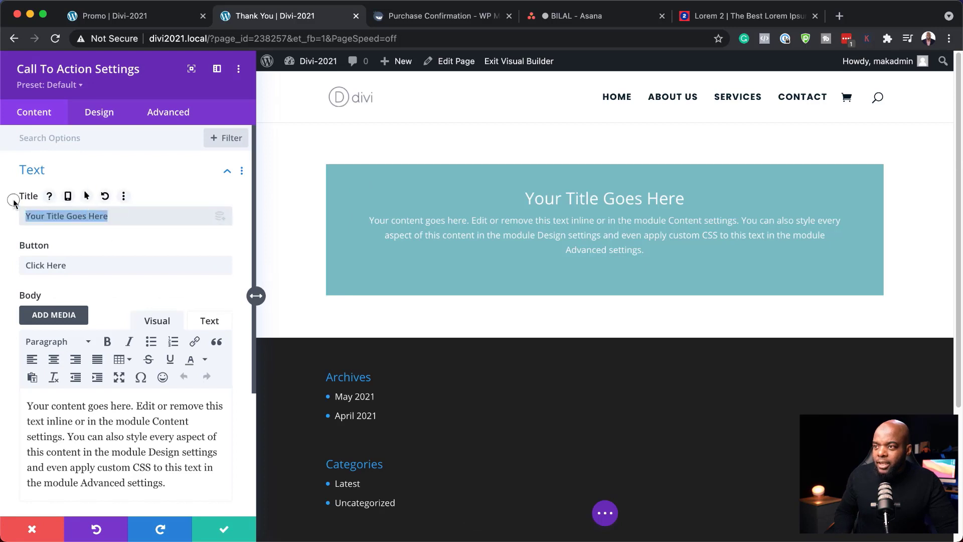
pyautogui.write('Thank You :)')
pyautogui.moveTo(70, 266); pyautogui.dragTo(58, 253)
pyautogui.write('Dow')
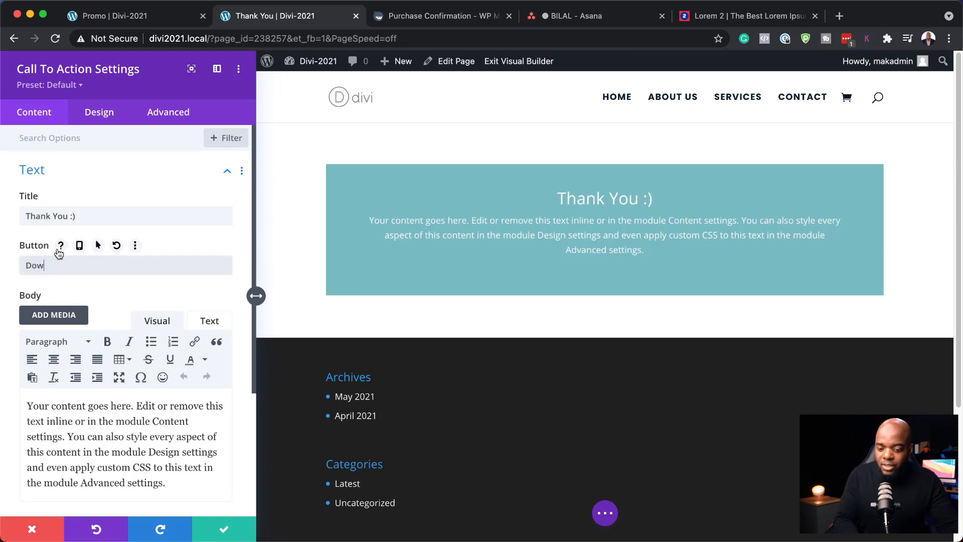
pyautogui.write('nload Disc')
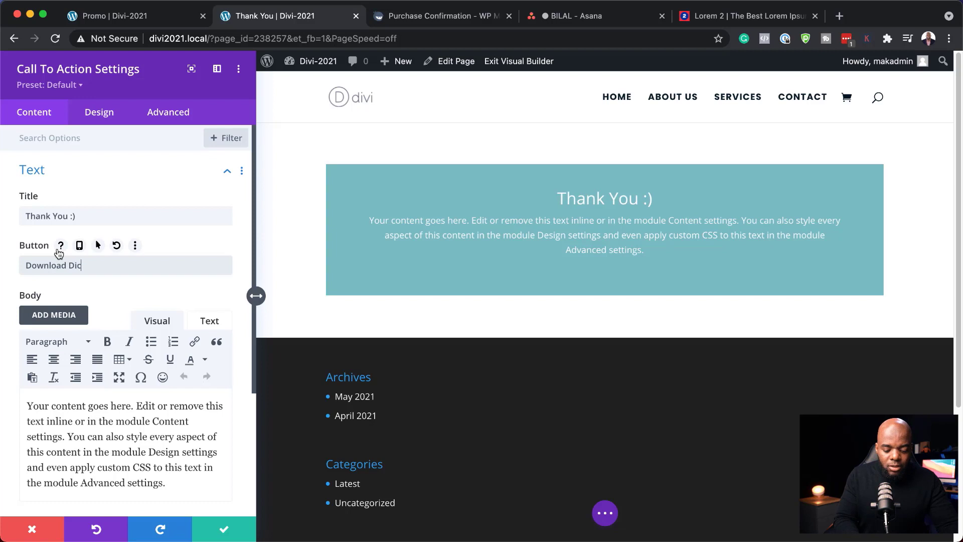
pyautogui.write('ount code!')
# Replace the call to action's body with a lorem ipsum paragraph ending in "posuere a, pede." and save the module settings.
pyautogui.click(100, 436)
pyautogui.hotkey('ctrl', 'a')
pyautogui.write('Lorem ipsum dolor sit amet, consectetuer adipiscing elit. Donec odio. Quisque volutpat mattis eros. Nullam malesuada erat ut turpis. Suspendisse urna nibh, viverra non, semper suscipit, posuere a, pede.')
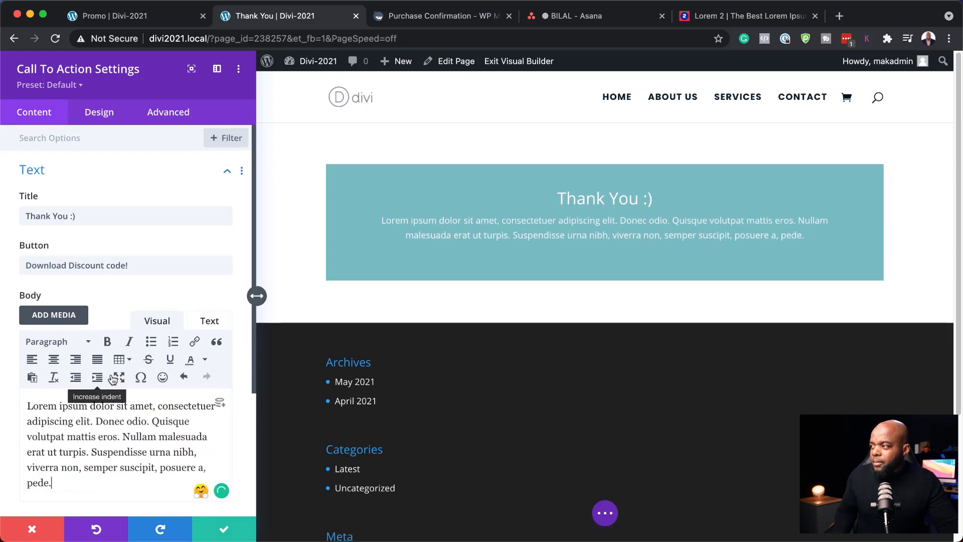
pyautogui.click(229, 531)
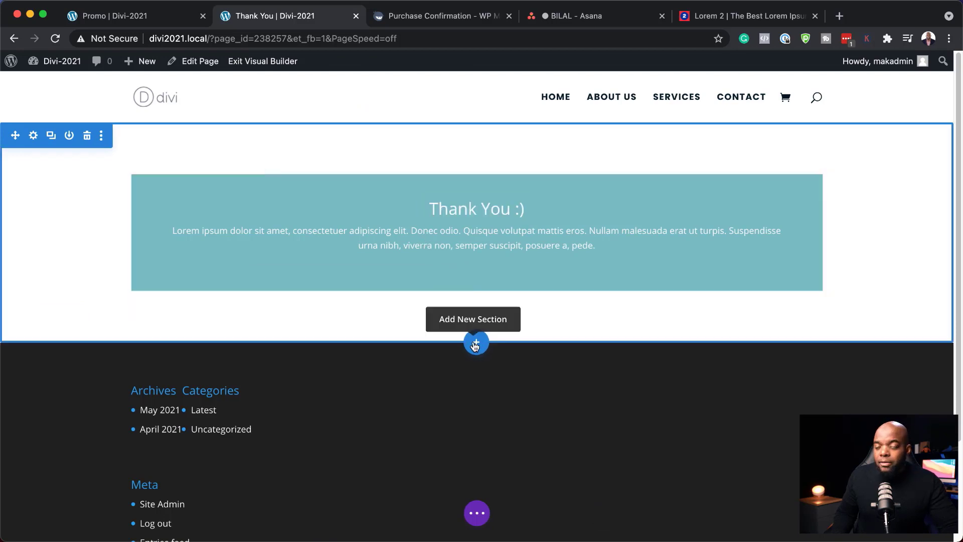
pyautogui.click(164, 18)
pyautogui.click(276, 25)
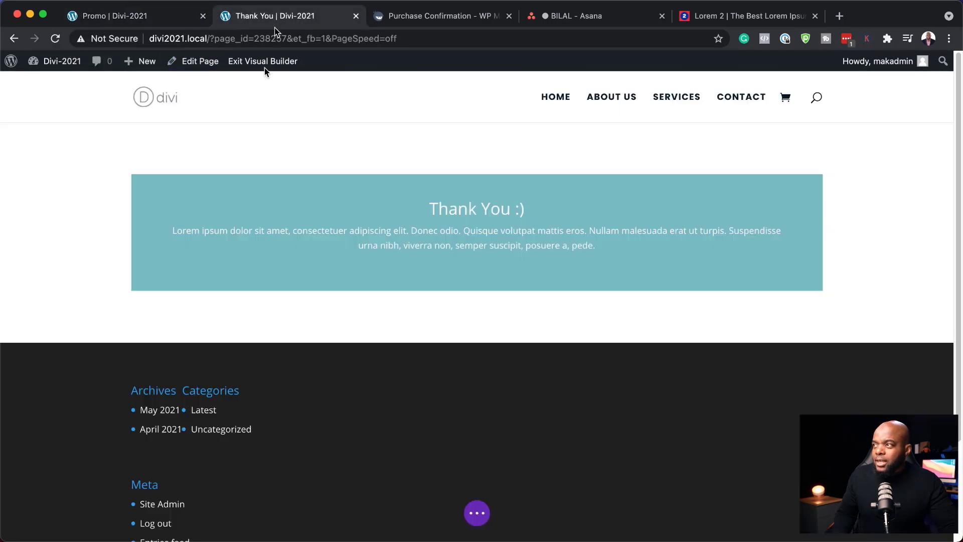
# Return to the site dashboard and upload "SUNWAY 17 MAY PRESENTATION 01.pdf" from the Desktop to the media library.
pyautogui.moveTo(59, 63)
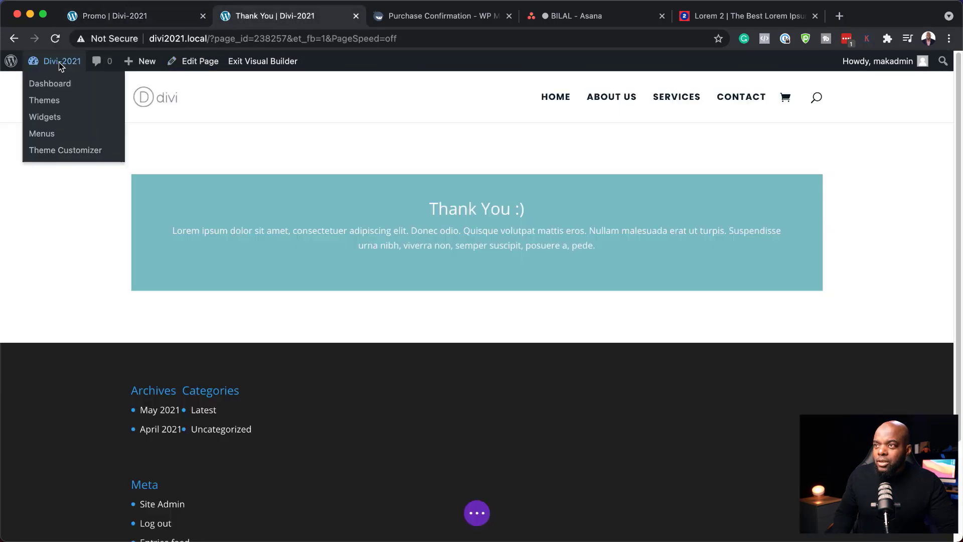
pyautogui.click(56, 91)
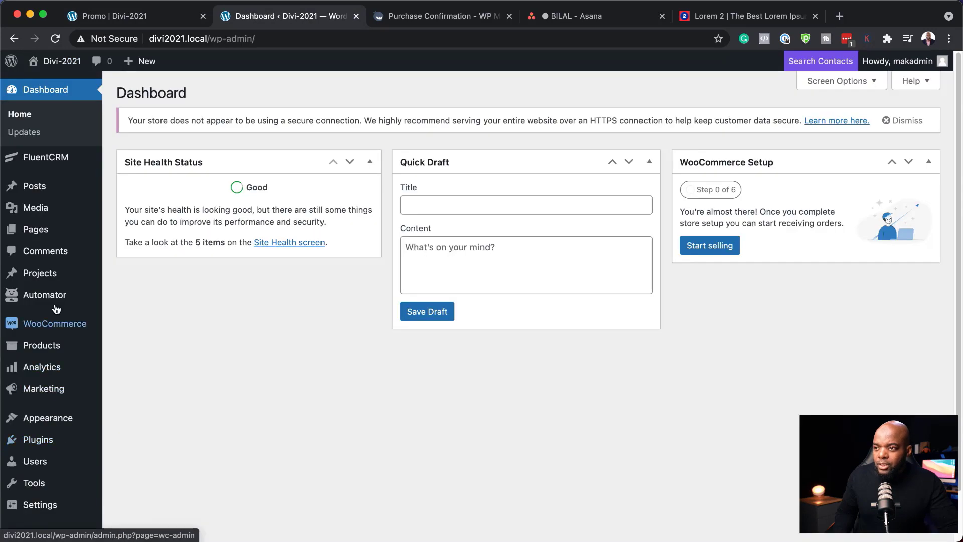
pyautogui.moveTo(44, 207)
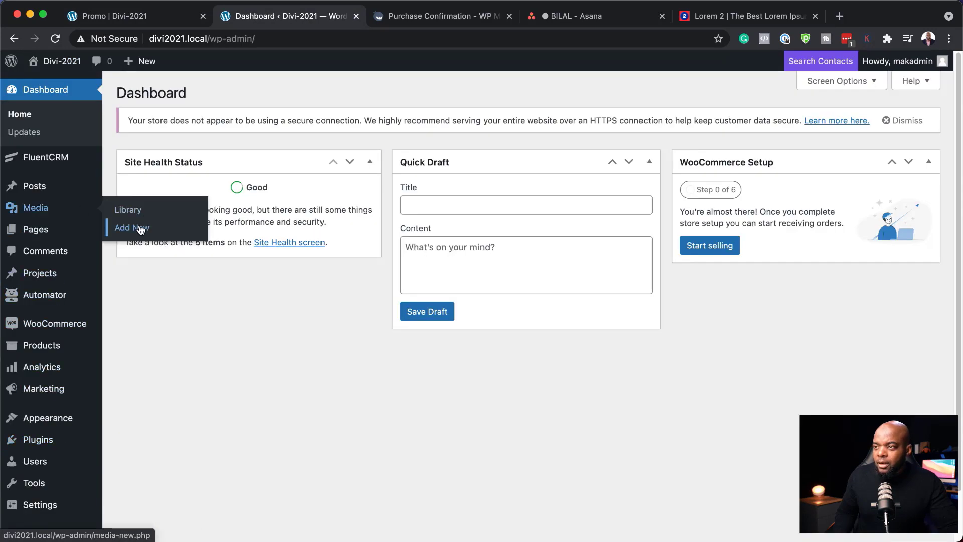
pyautogui.click(139, 228)
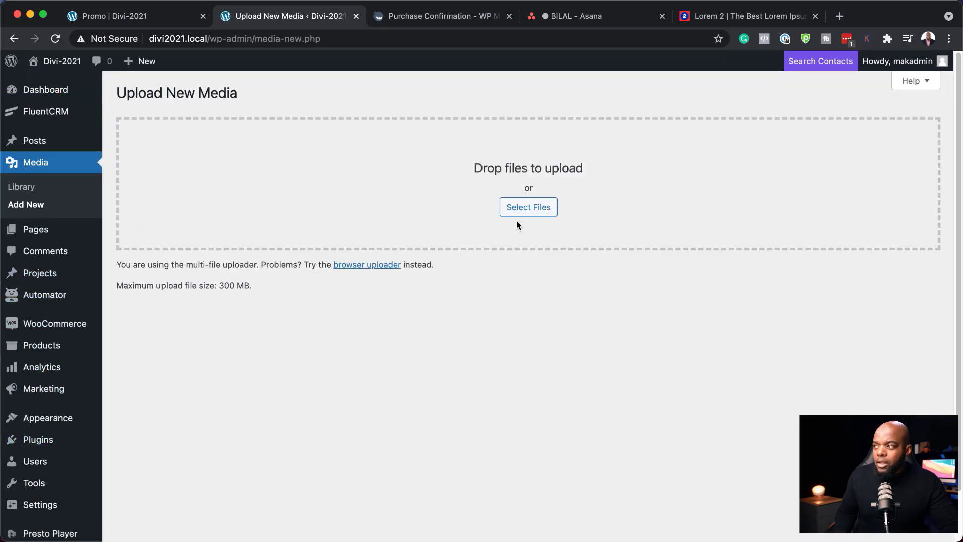
pyautogui.click(528, 209)
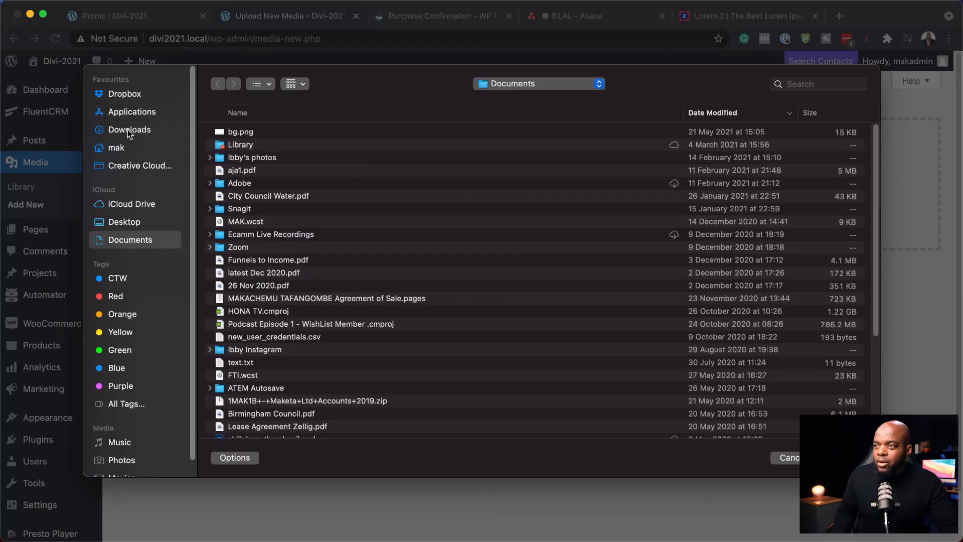
pyautogui.click(128, 220)
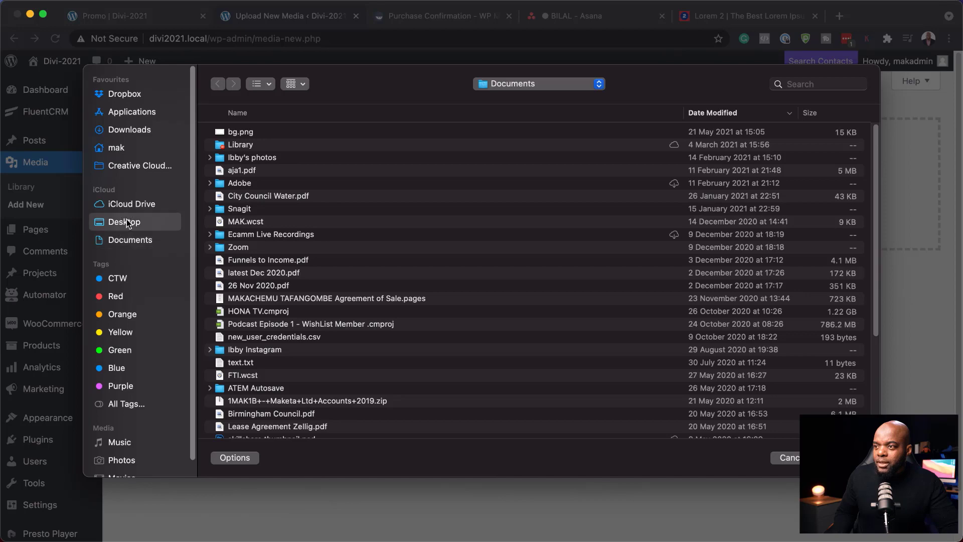
pyautogui.doubleClick(251, 132)
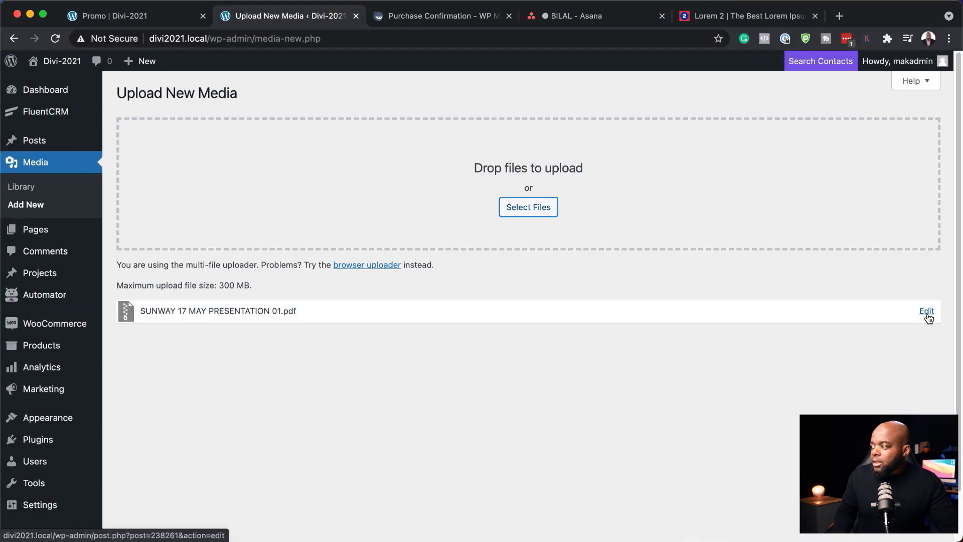
# Open the uploaded presentation's media details and copy its file URL to the clipboard.
pyautogui.click(927, 312)
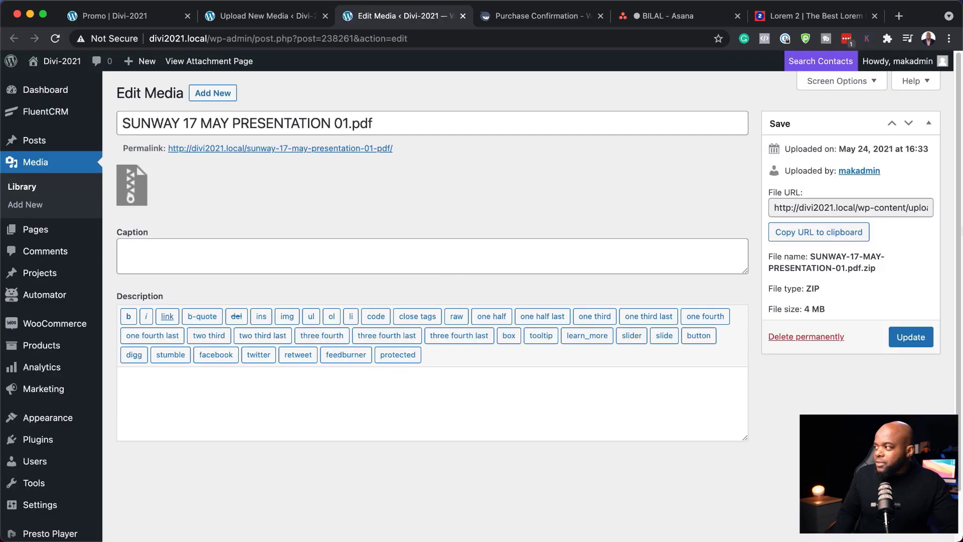
pyautogui.click(810, 235)
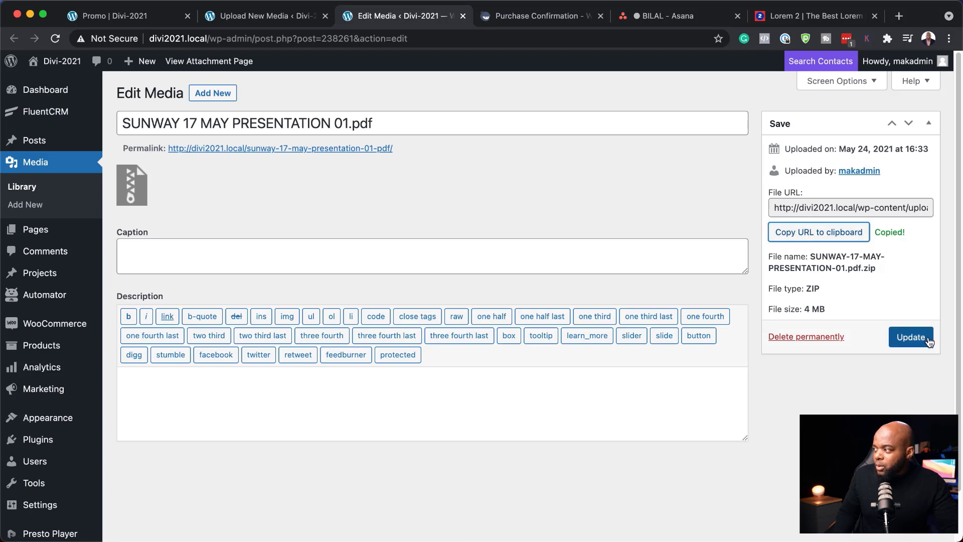
# Find the Thank You page in the site's page list and open it in the Divi visual builder.
pyautogui.click(55, 235)
pyautogui.scroll(-3, 293, 401)
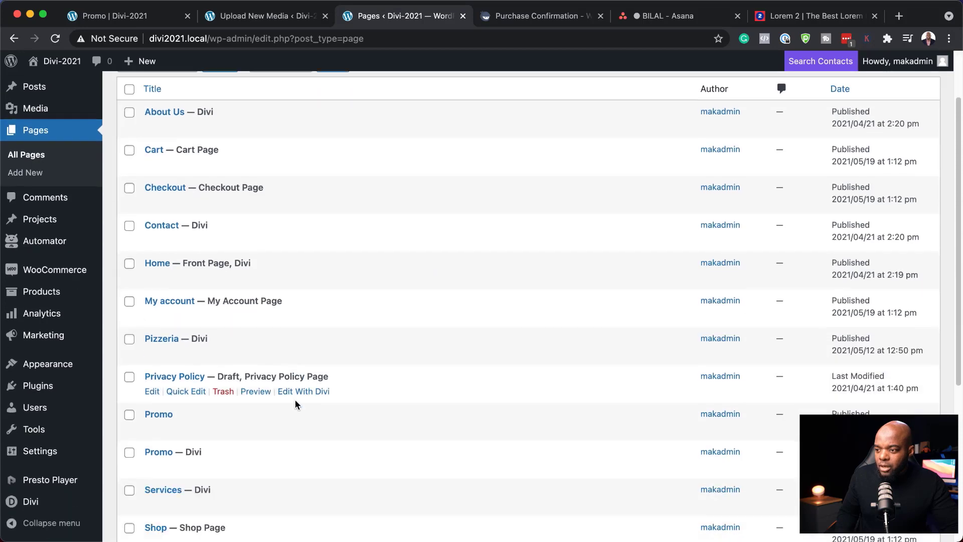
pyautogui.scroll(-5, 296, 404)
pyautogui.click(297, 360)
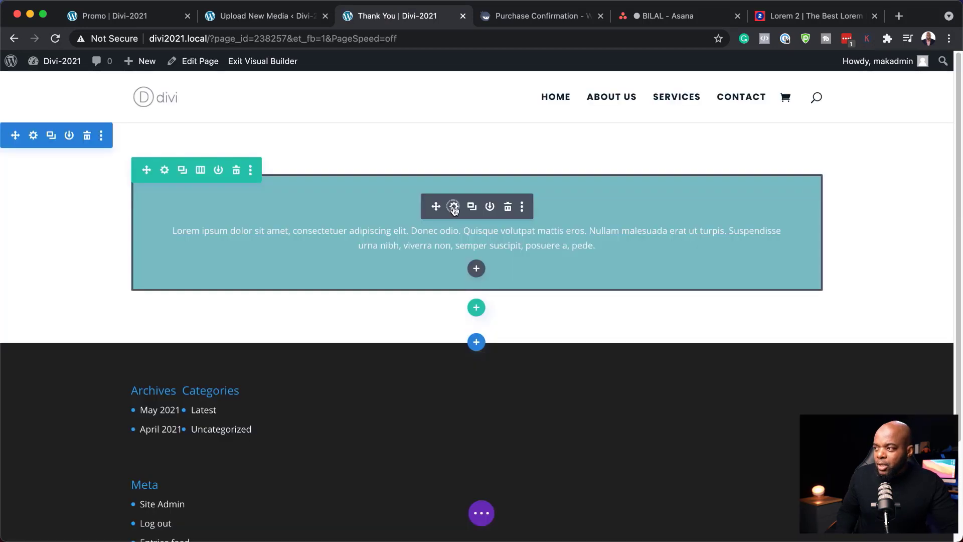
# Open the Thank You call to action's settings and paste the copied presentation file URL as its button link URL.
pyautogui.click(454, 207)
pyautogui.scroll(-2, 157, 446)
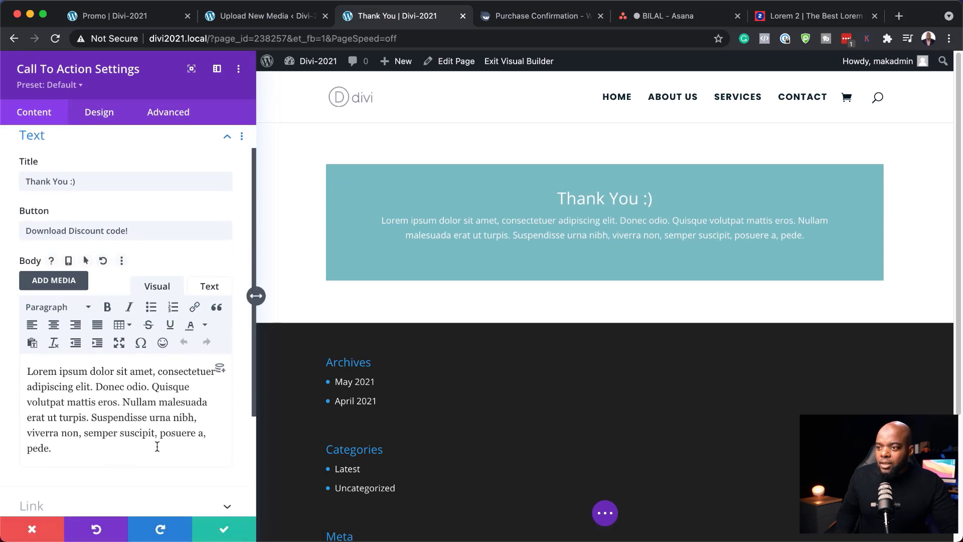
pyautogui.scroll(-3, 158, 446)
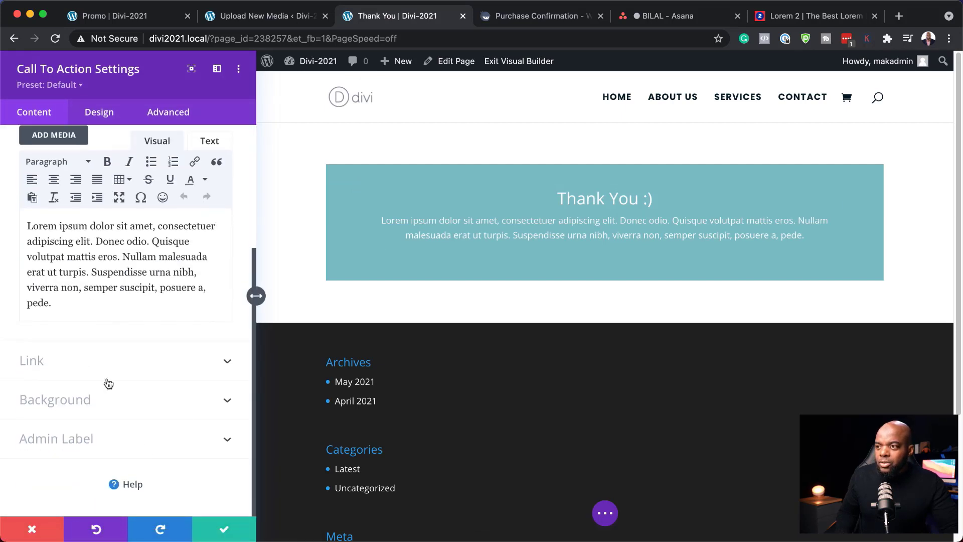
pyautogui.scroll(4, 122, 387)
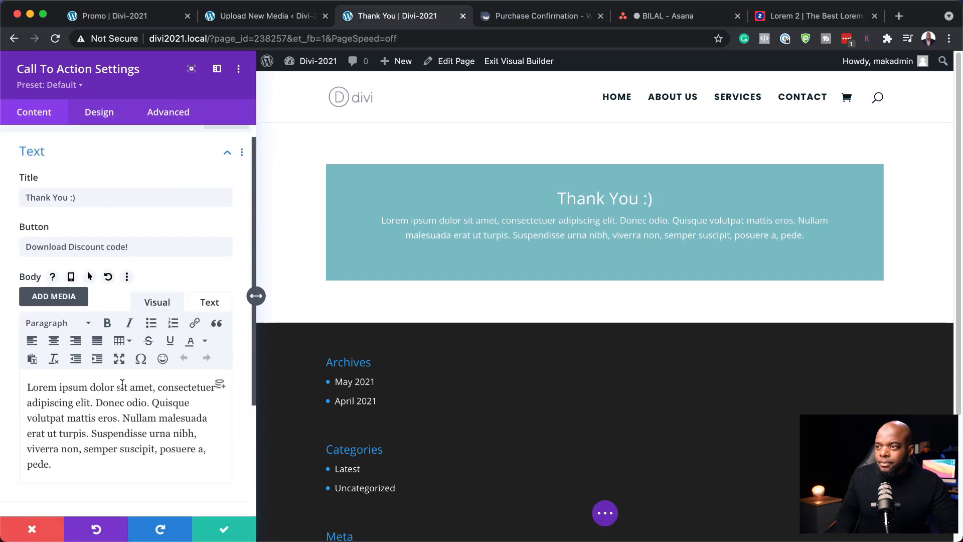
pyautogui.scroll(-4, 123, 384)
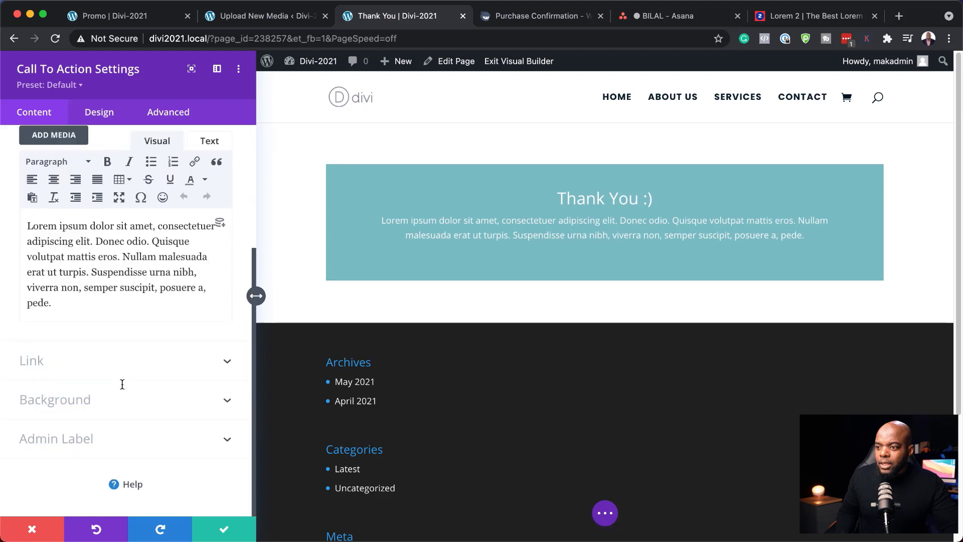
pyautogui.click(47, 369)
pyautogui.click(104, 202)
pyautogui.press('super+v')
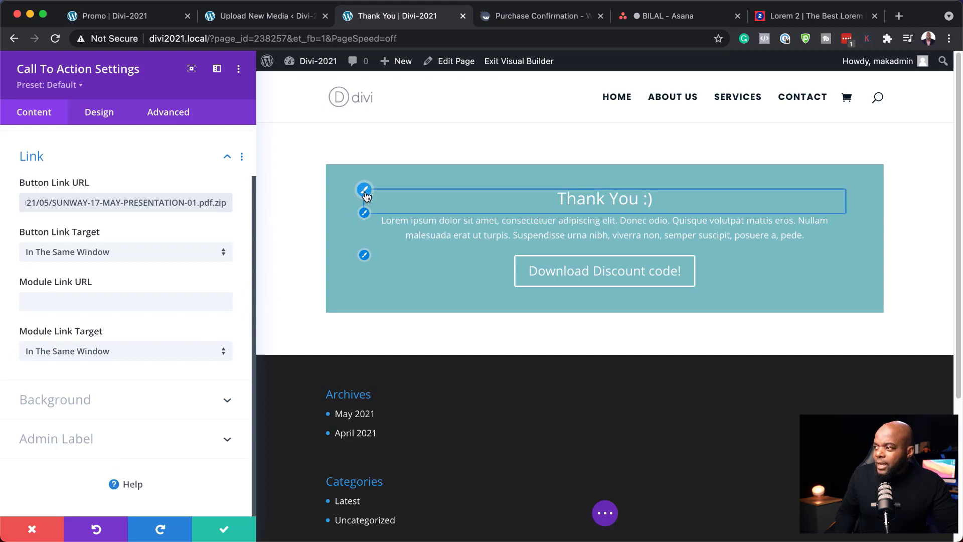
# Set the call to action's title font to Poppins and its text color to the saved dark teal-blue swatch.
pyautogui.click(365, 190)
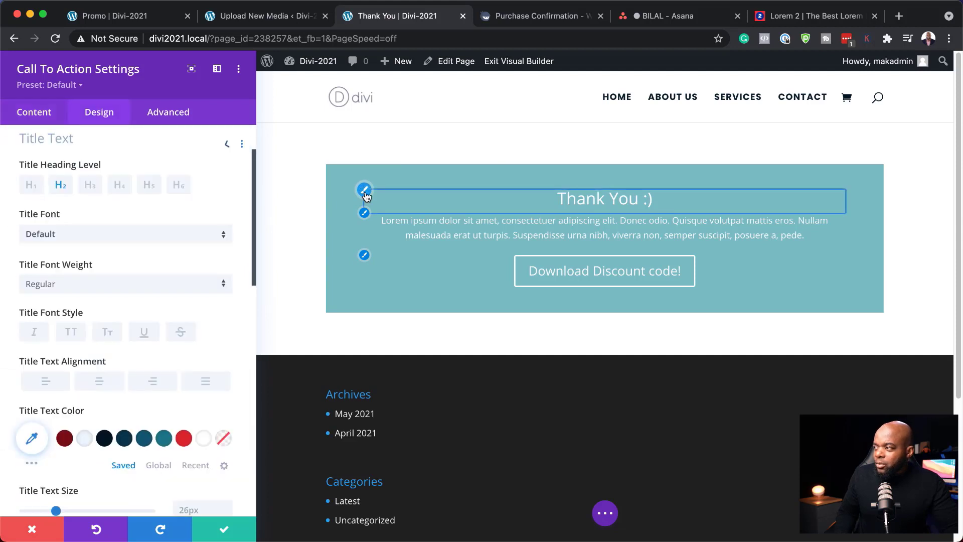
pyautogui.click(125, 244)
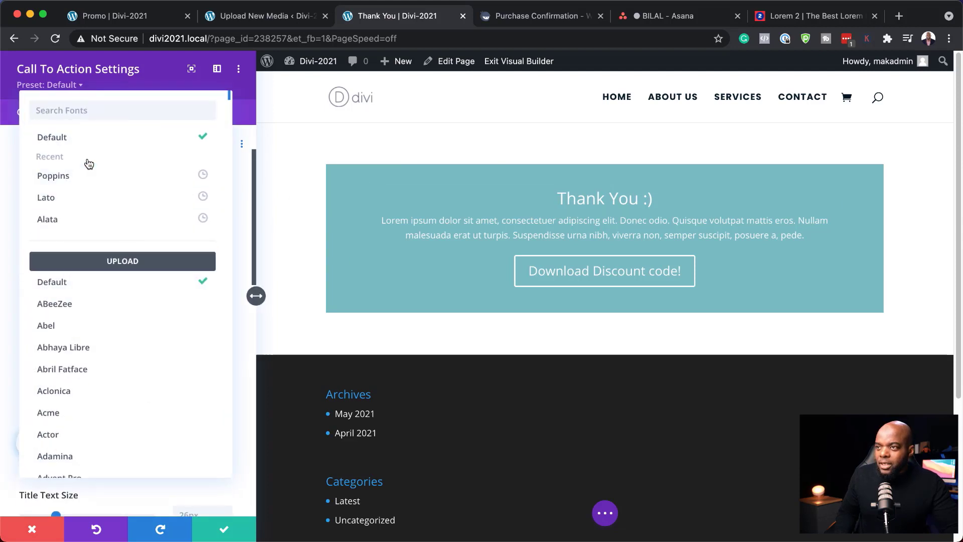
pyautogui.click(85, 176)
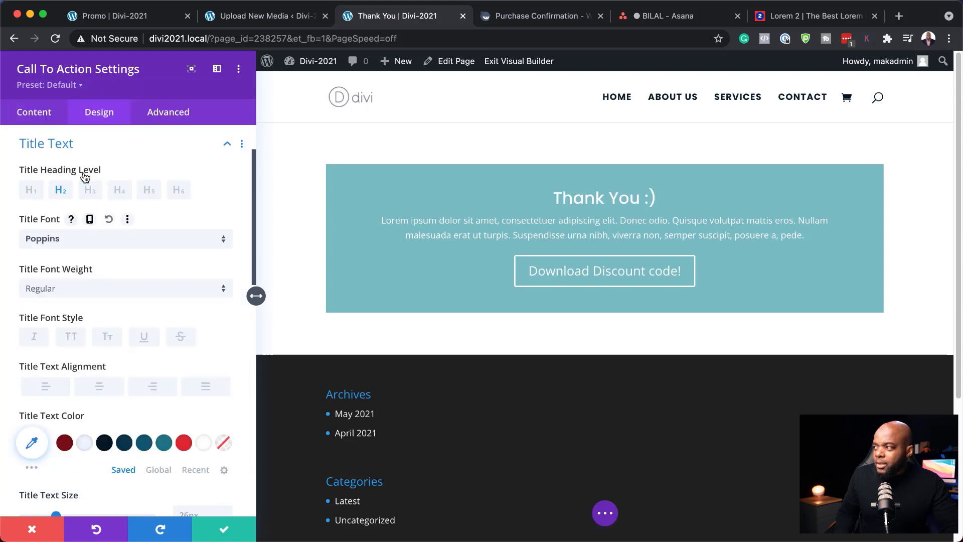
pyautogui.click(145, 443)
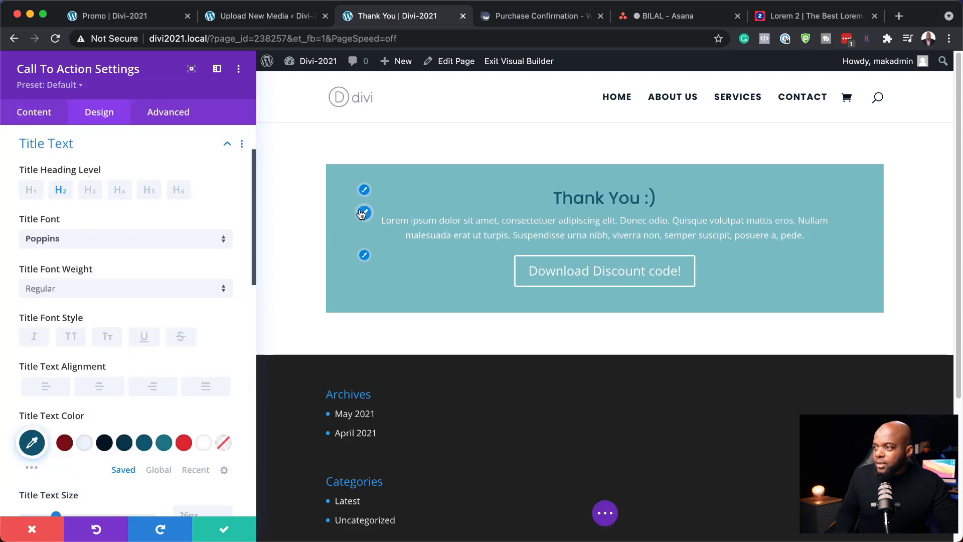
# Set the call to action's body font to Poppins and its text color to the saved lighter teal swatch.
pyautogui.click(362, 213)
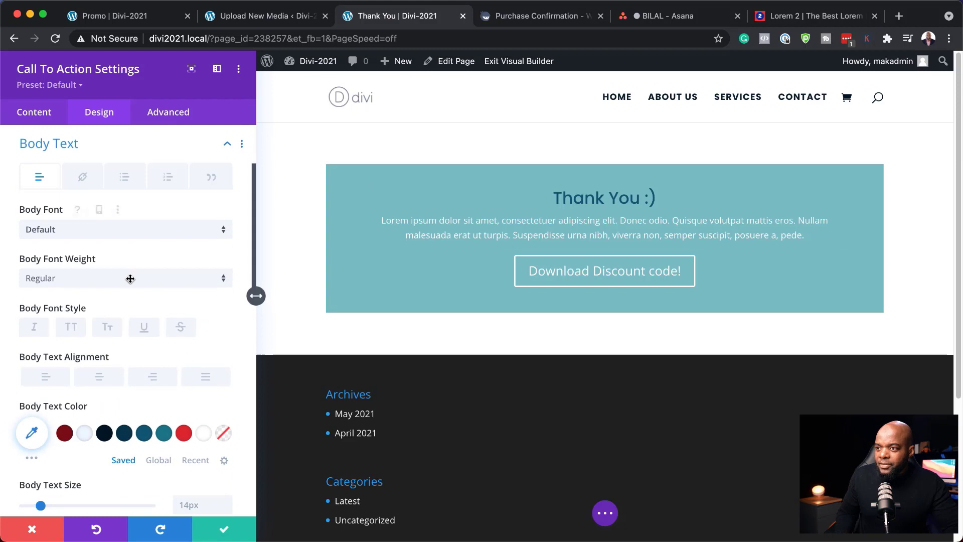
pyautogui.click(122, 236)
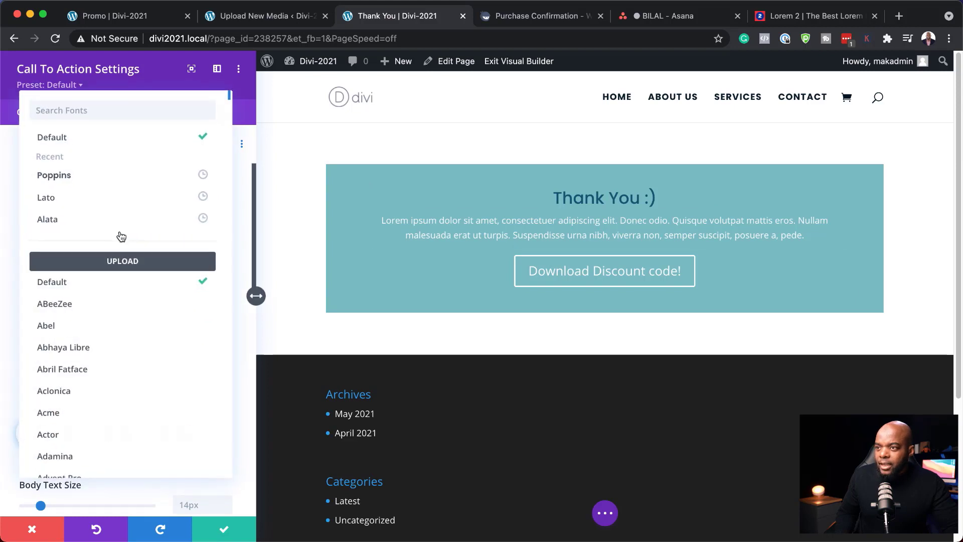
pyautogui.click(96, 178)
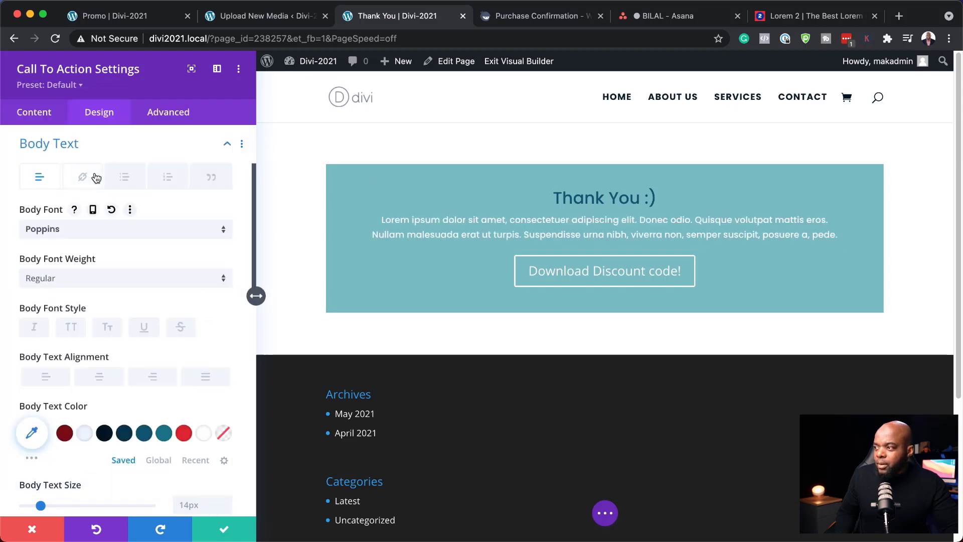
pyautogui.click(164, 432)
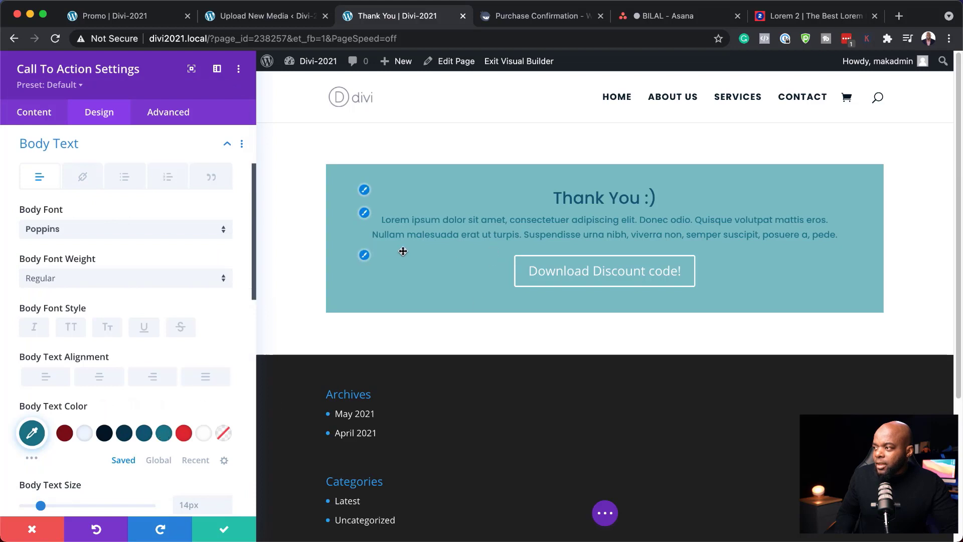
# Enable custom styles for the call to action's button and set its text color to red #de2b34.
pyautogui.click(366, 256)
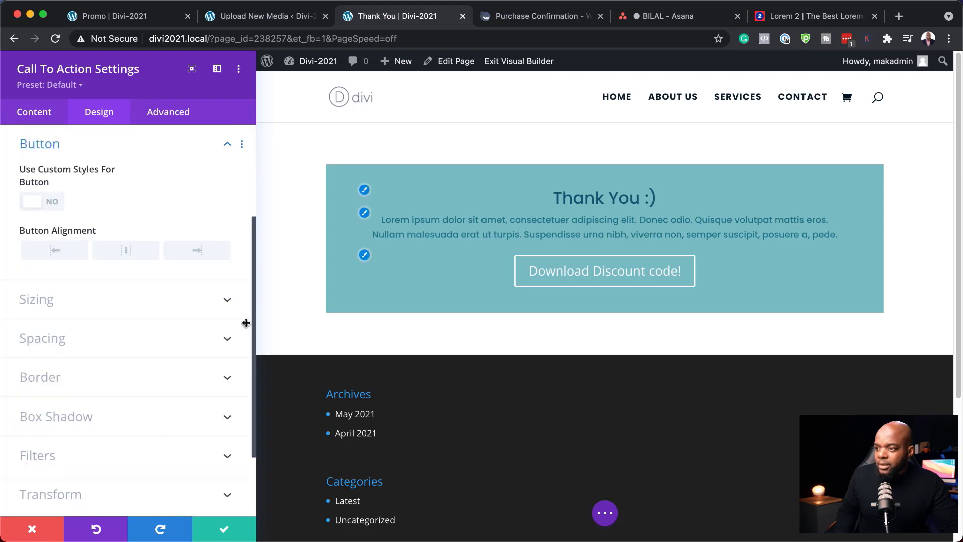
pyautogui.click(54, 203)
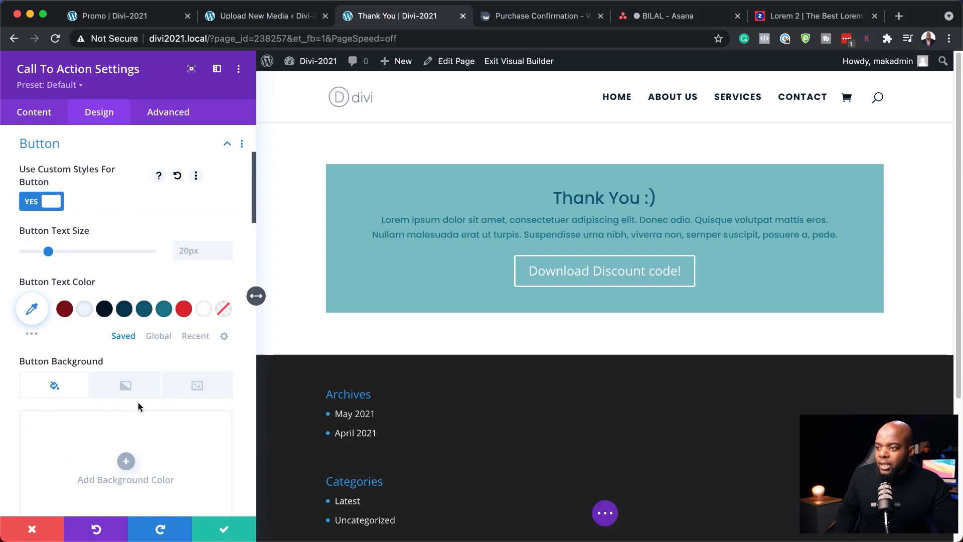
pyautogui.scroll(-1, 138, 406)
pyautogui.click(184, 288)
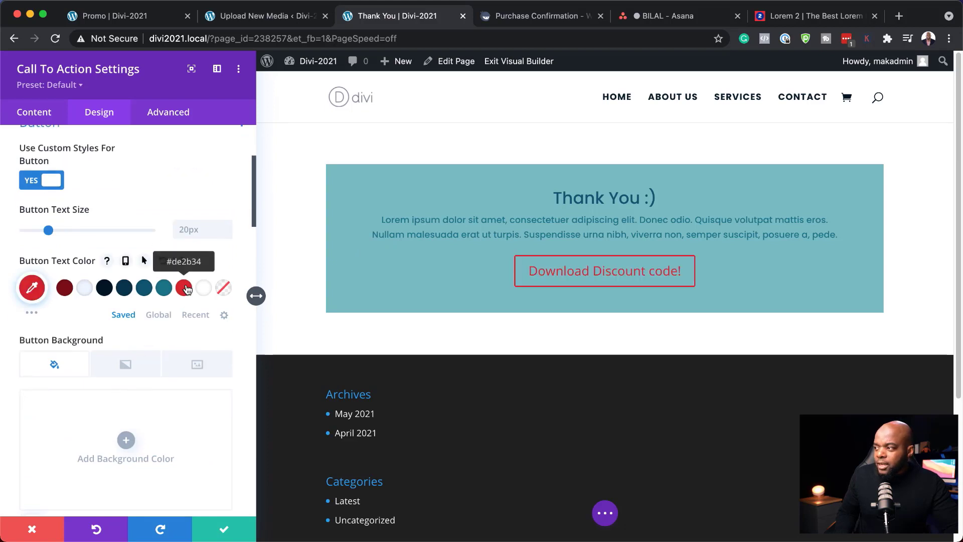
# Turn off the call to action's background color and save the module settings.
pyautogui.click(45, 119)
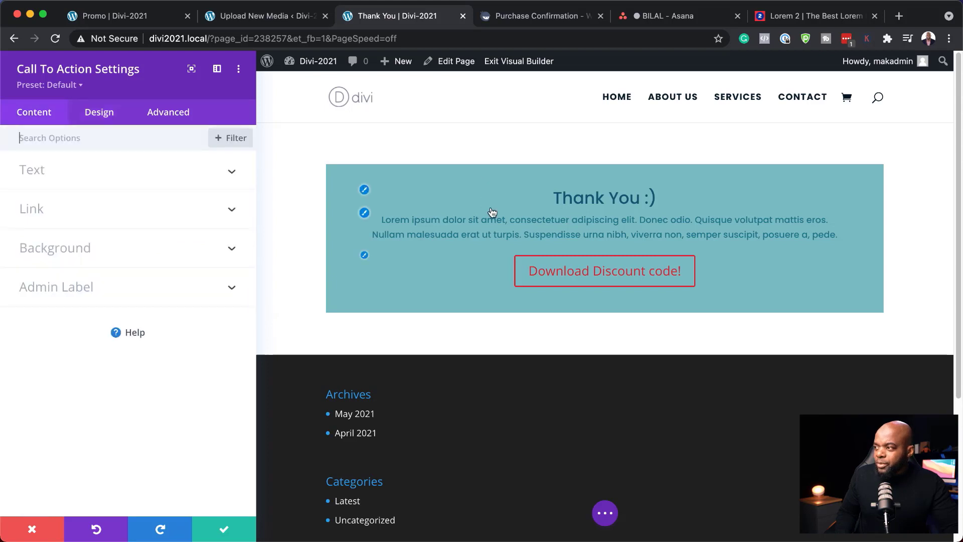
pyautogui.click(81, 249)
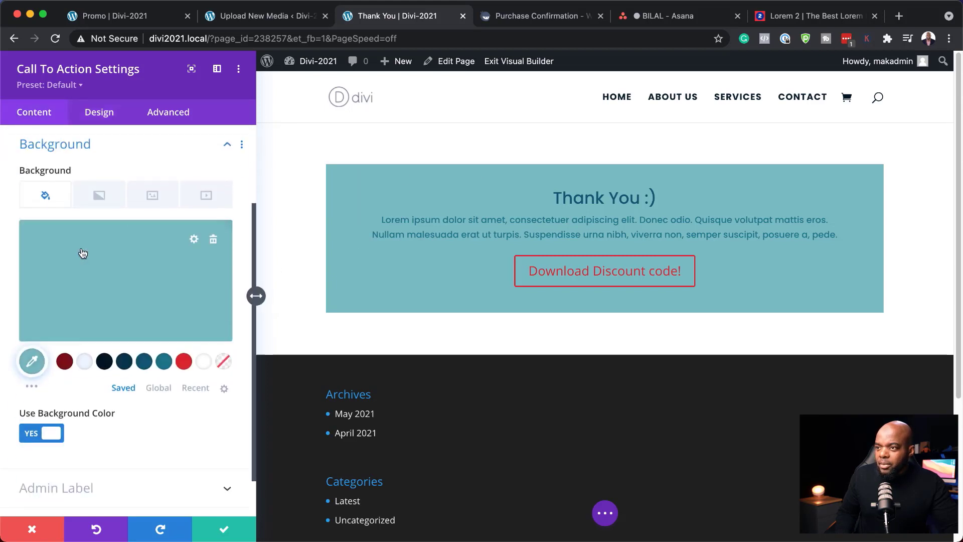
pyautogui.click(31, 436)
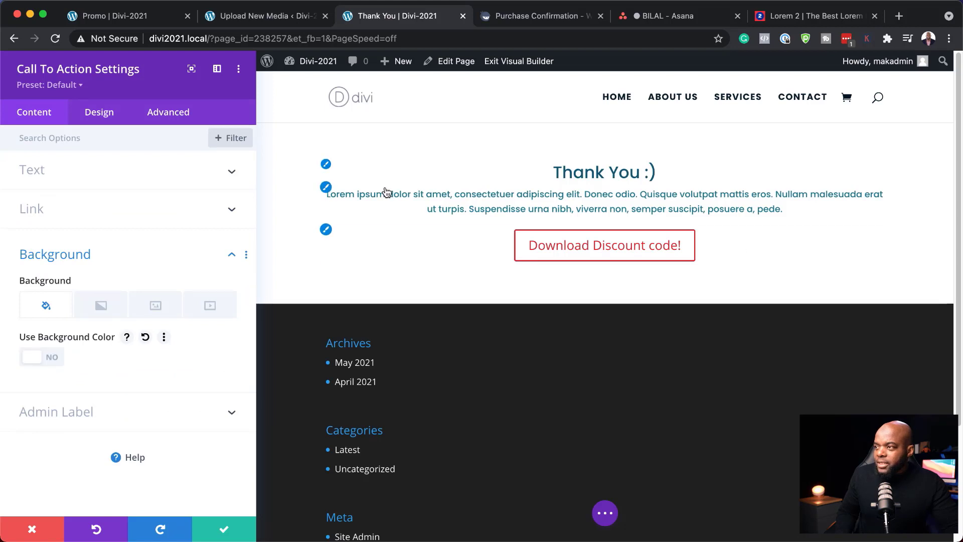
pyautogui.click(223, 529)
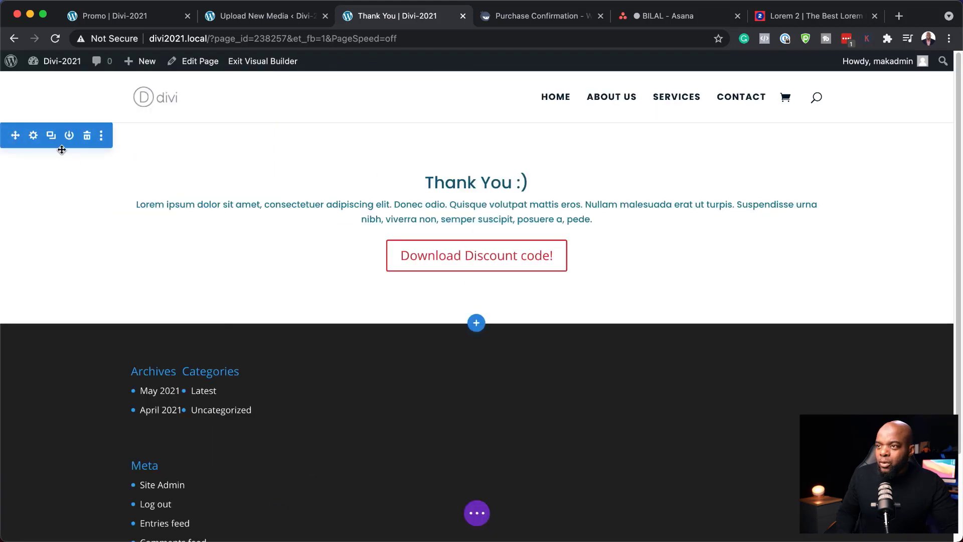
# Set the section's top padding to 8vw and link it with the bottom padding so both match.
pyautogui.click(33, 135)
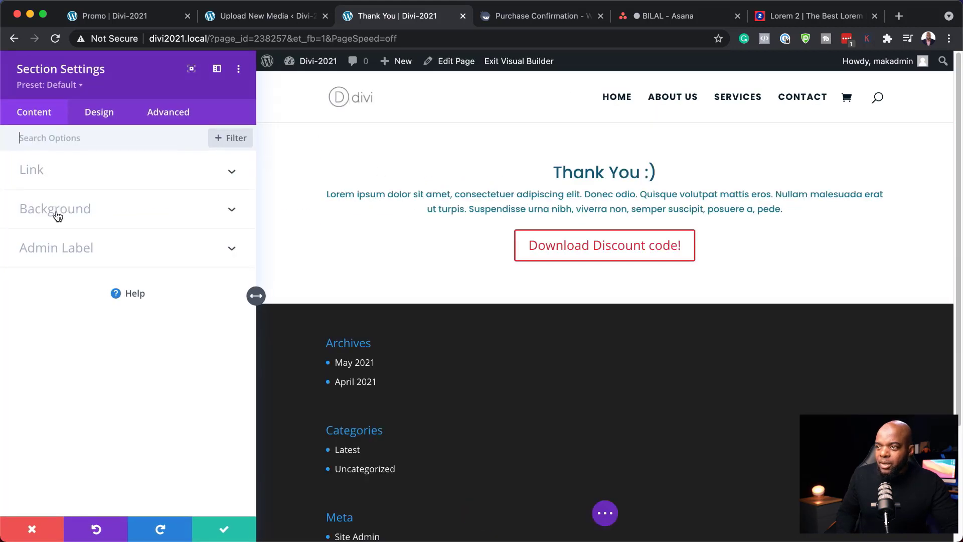
pyautogui.click(102, 115)
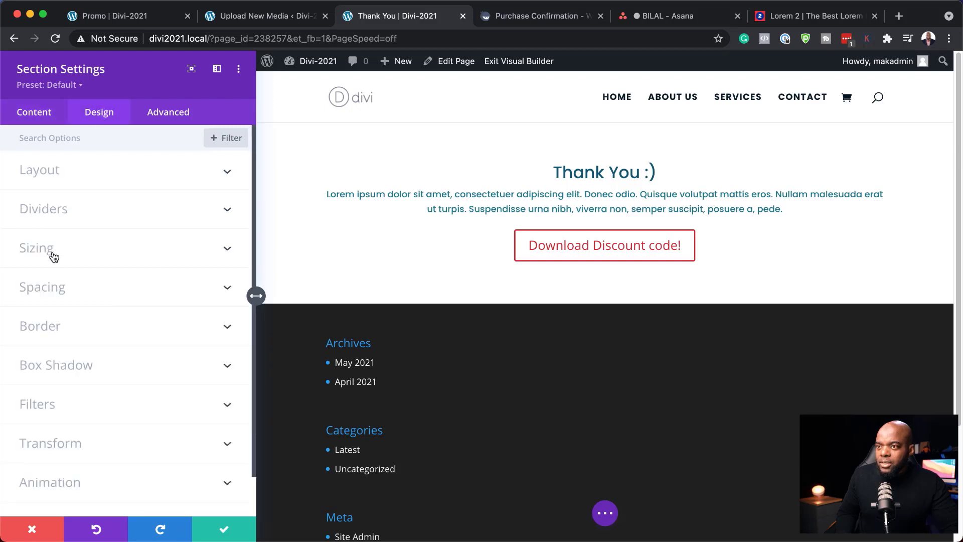
pyautogui.click(50, 293)
pyautogui.click(29, 252)
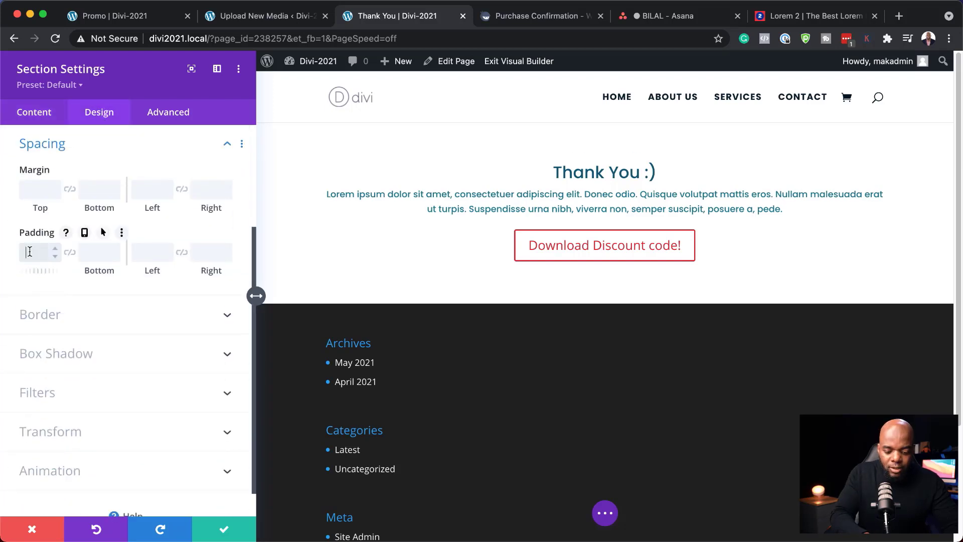
pyautogui.write('8vw')
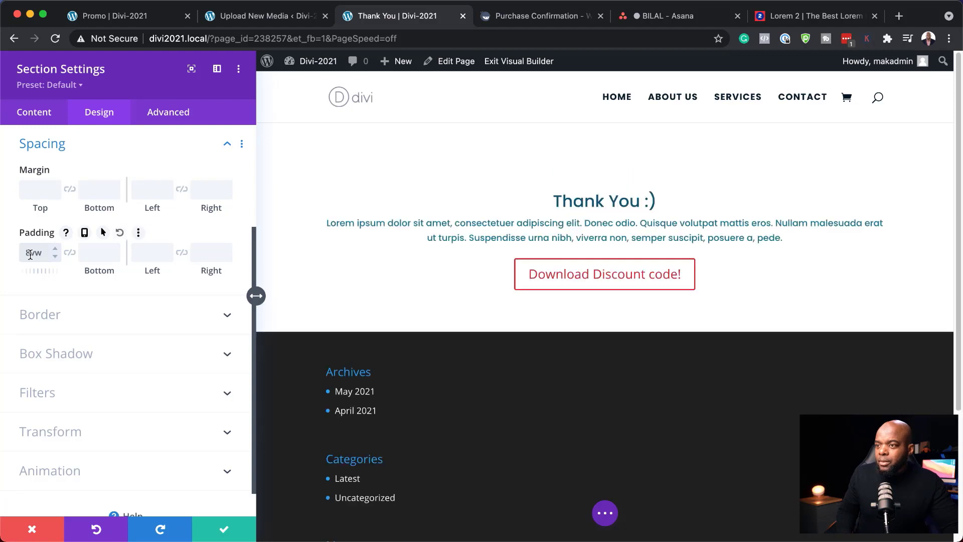
pyautogui.click(71, 253)
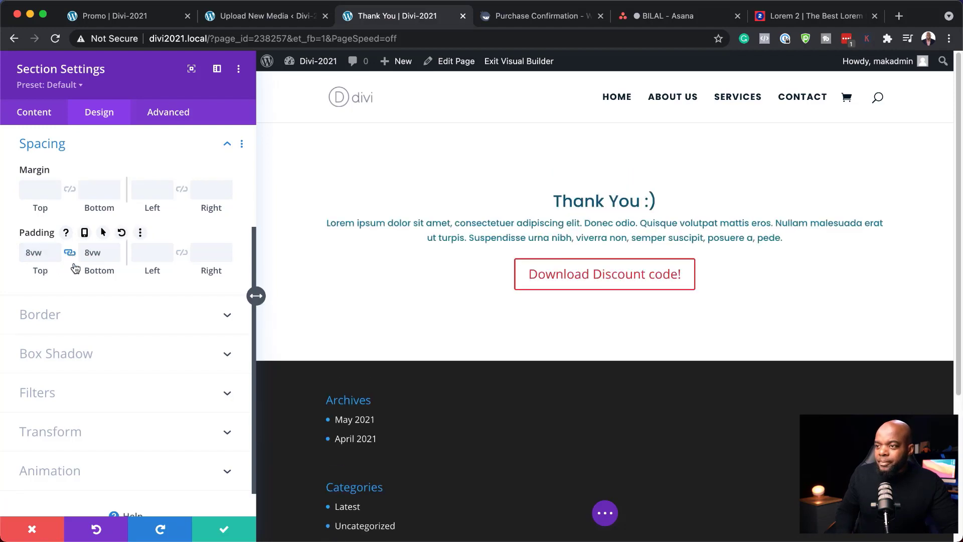
# Create a new Divi Theme Builder template assigned to the specific page Thank You.
pyautogui.click(257, 18)
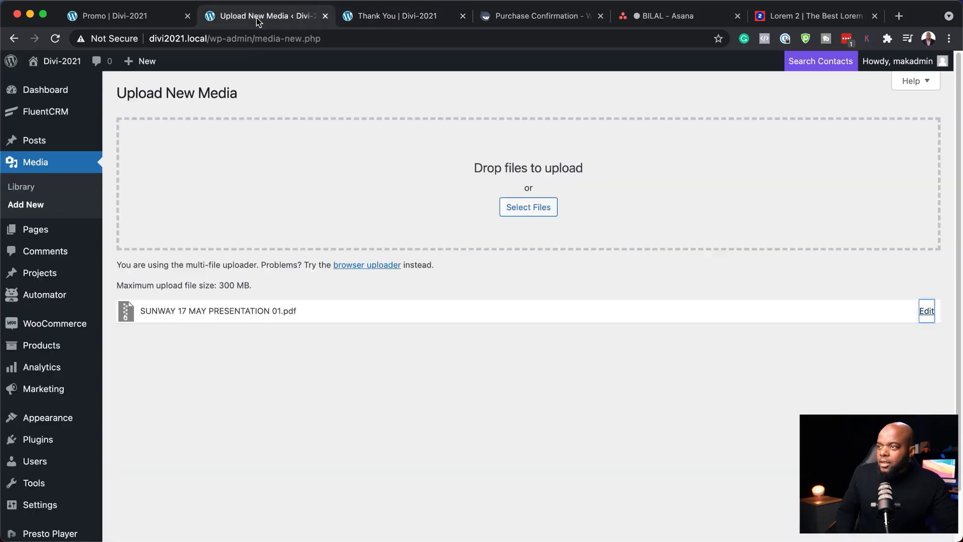
pyautogui.scroll(-2, 55, 402)
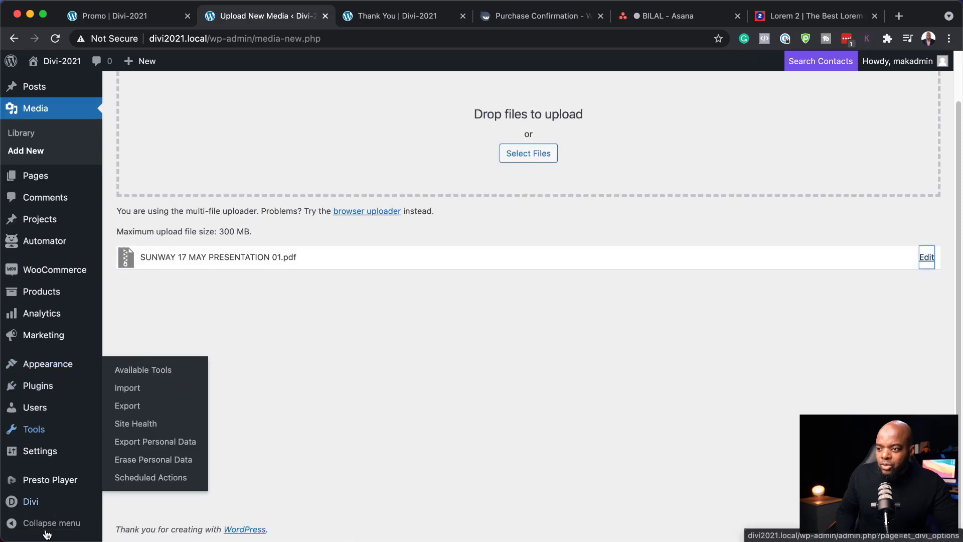
pyautogui.moveTo(43, 504)
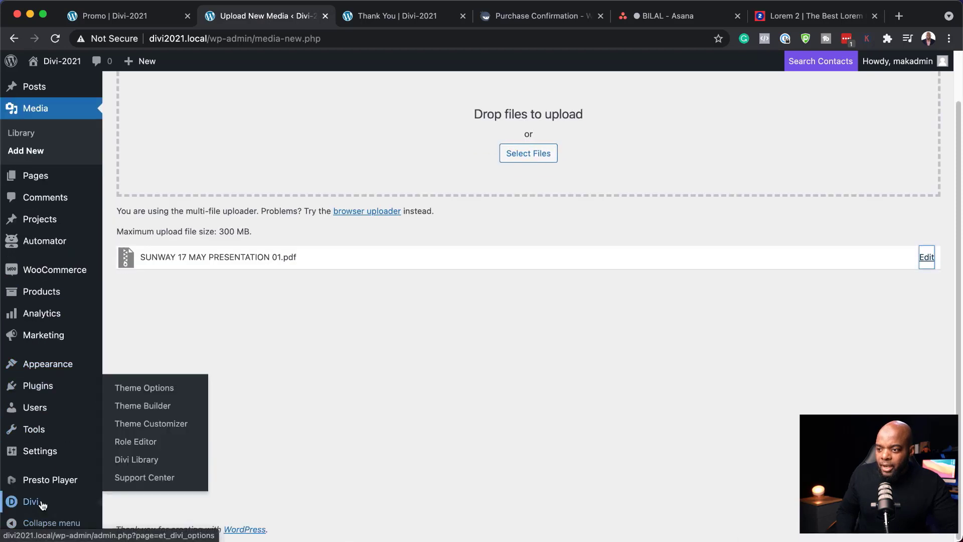
pyautogui.click(139, 411)
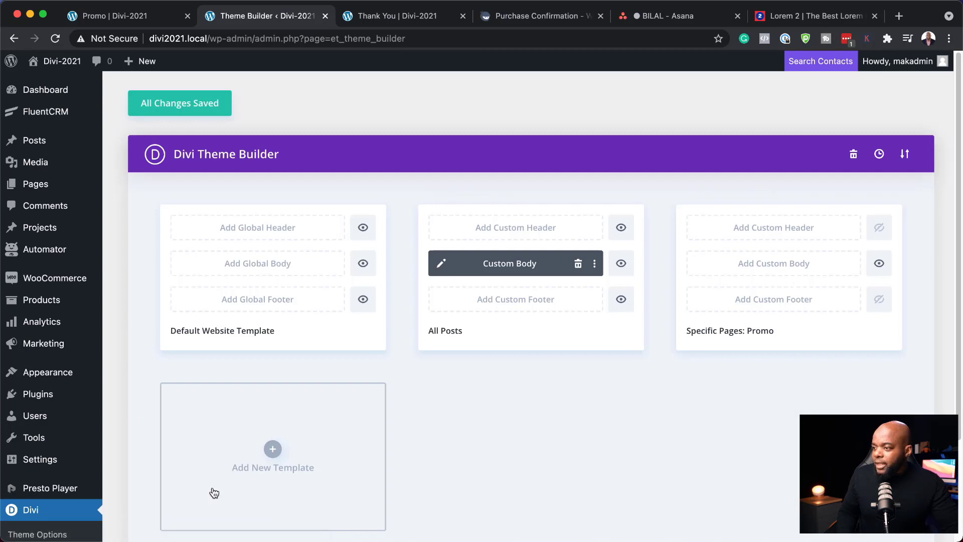
pyautogui.click(257, 451)
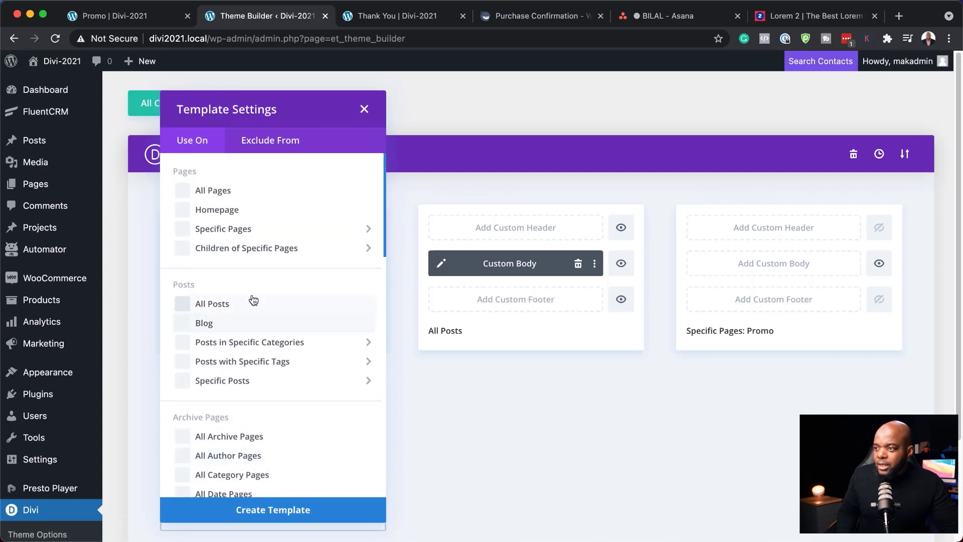
pyautogui.moveTo(206, 228)
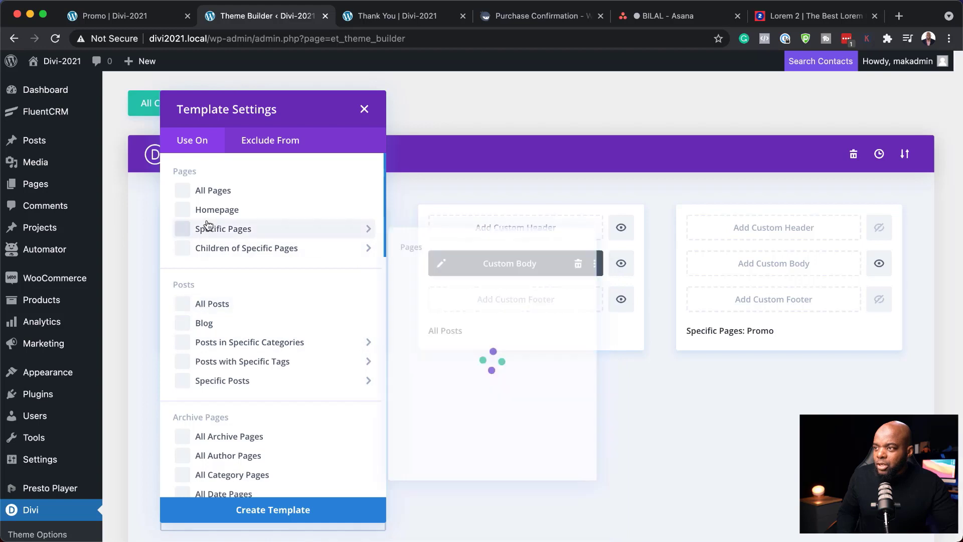
pyautogui.click(404, 296)
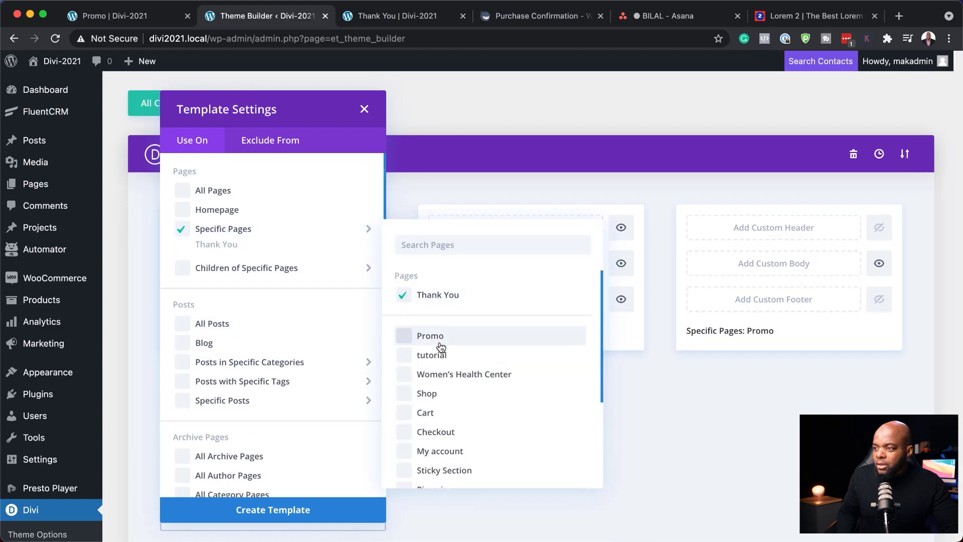
pyautogui.click(318, 511)
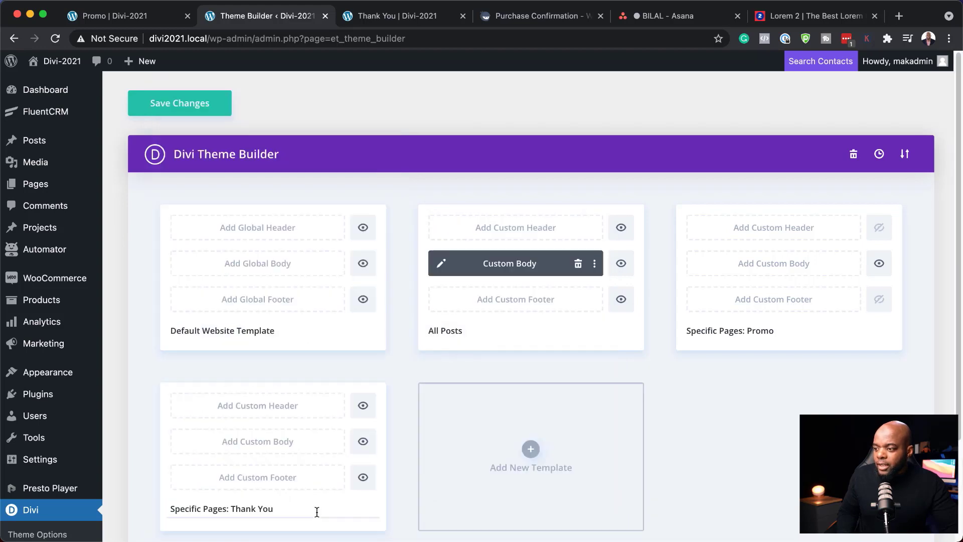
# Hide the header and footer in the Thank You page template and save the Theme Builder changes.
pyautogui.click(365, 407)
pyautogui.click(366, 479)
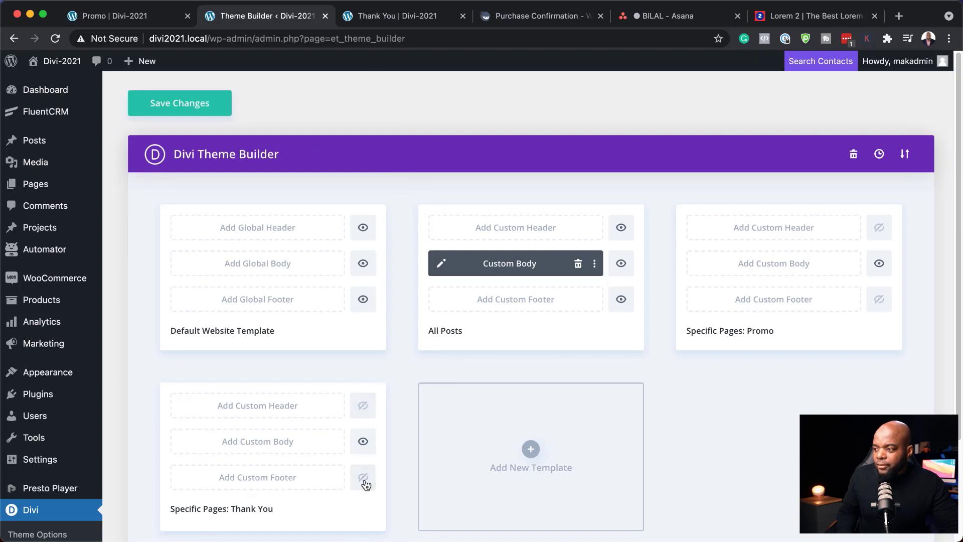
pyautogui.click(200, 107)
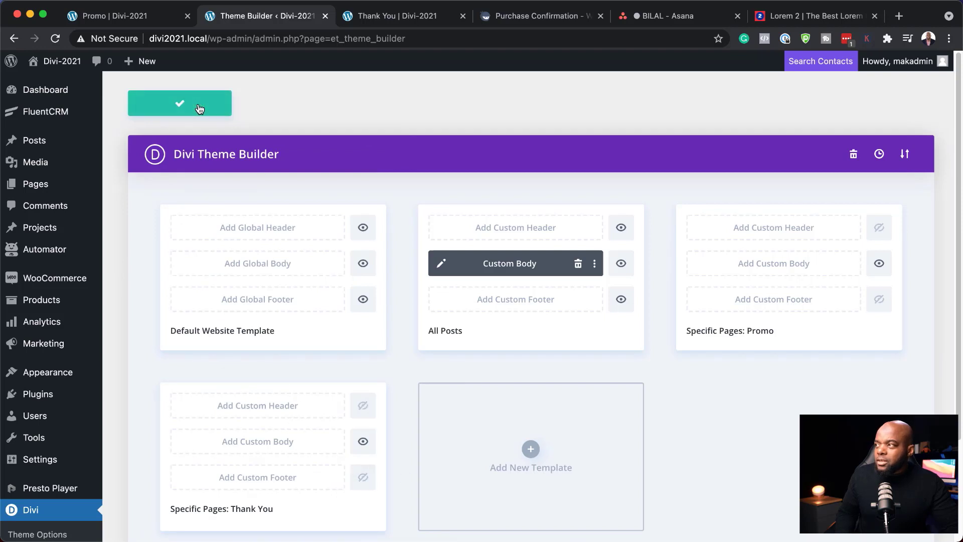
# Return to the Thank You page, save its pending changes and exit the Visual Builder.
pyautogui.hotkey('ctrl', 'Tab')
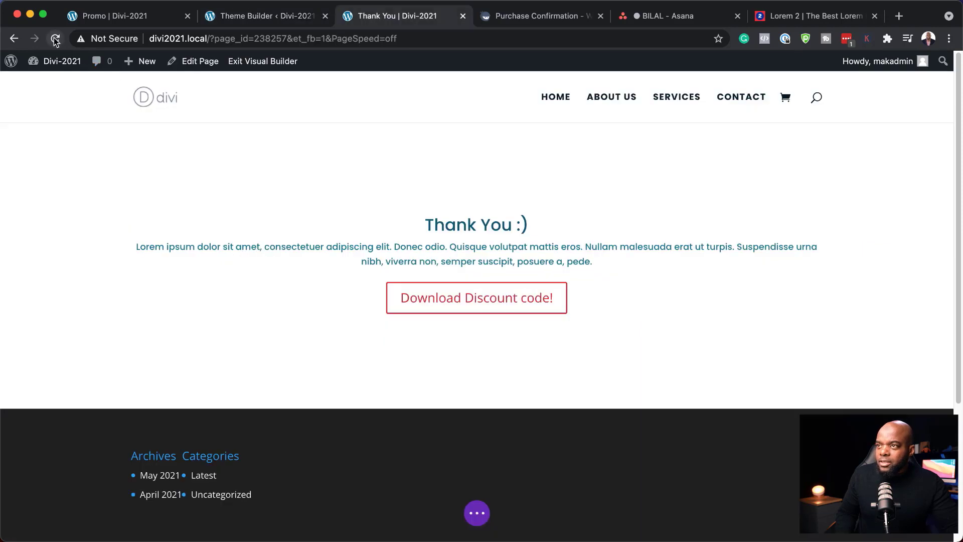
pyautogui.click(279, 62)
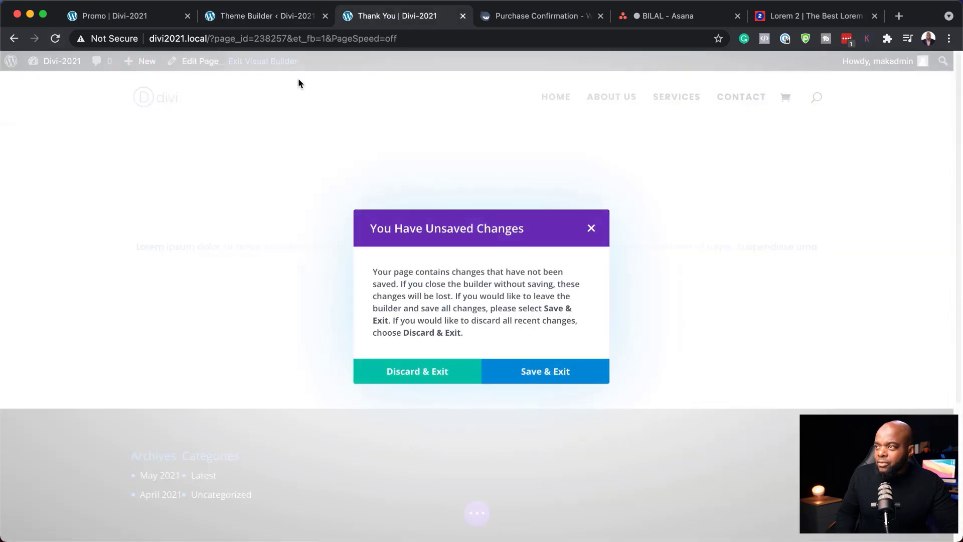
pyautogui.click(564, 374)
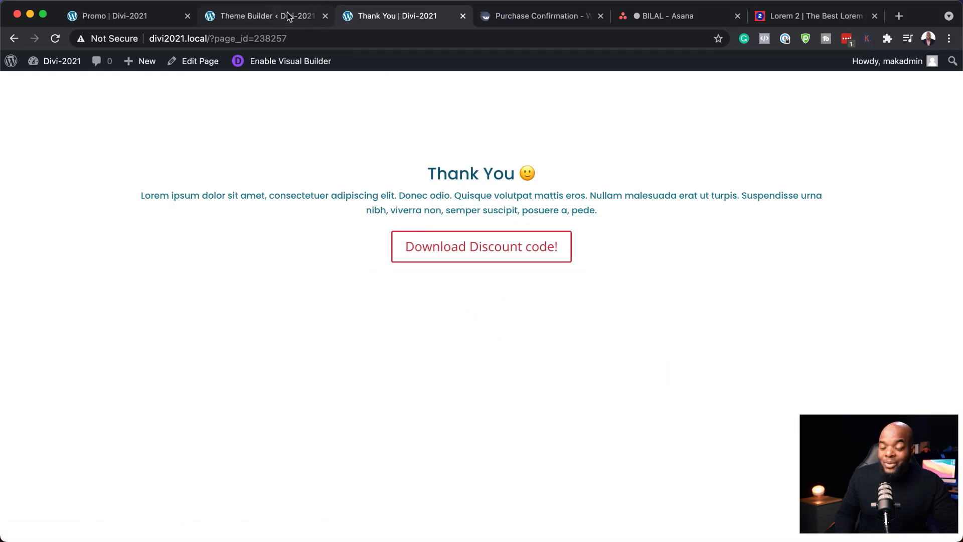
# Edit the Promo page in the Visual Builder and set the email optin's success action to Redirect to a custom URL.
pyautogui.click(146, 22)
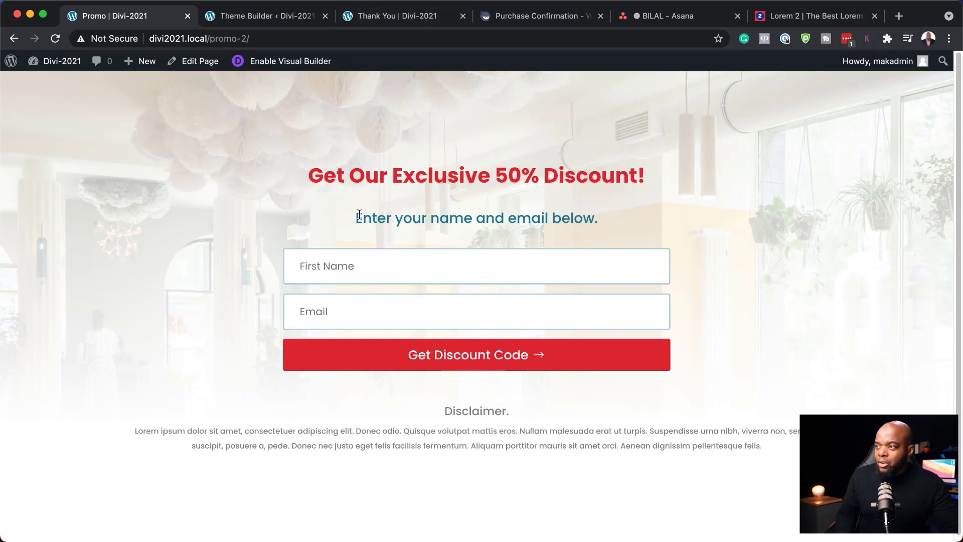
pyautogui.click(277, 66)
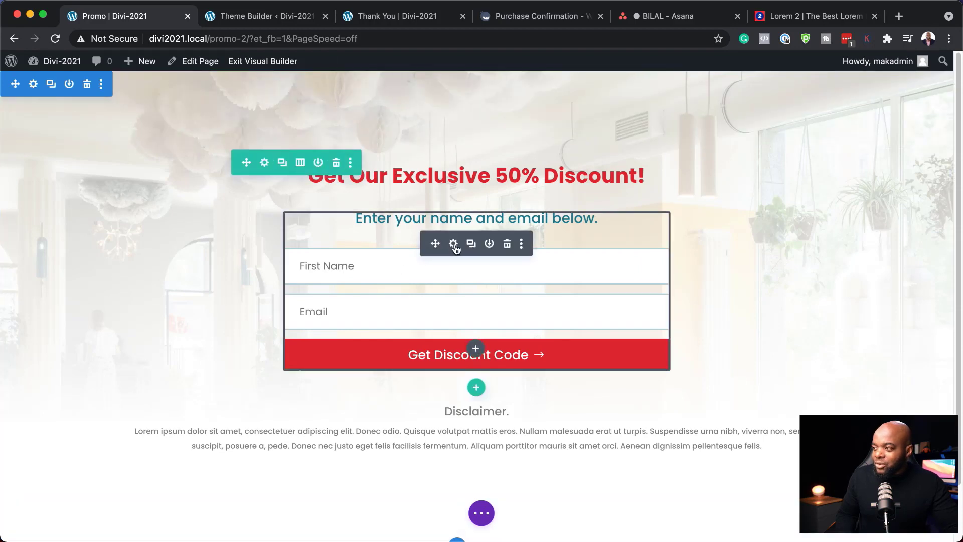
pyautogui.click(455, 245)
pyautogui.scroll(-5, 174, 351)
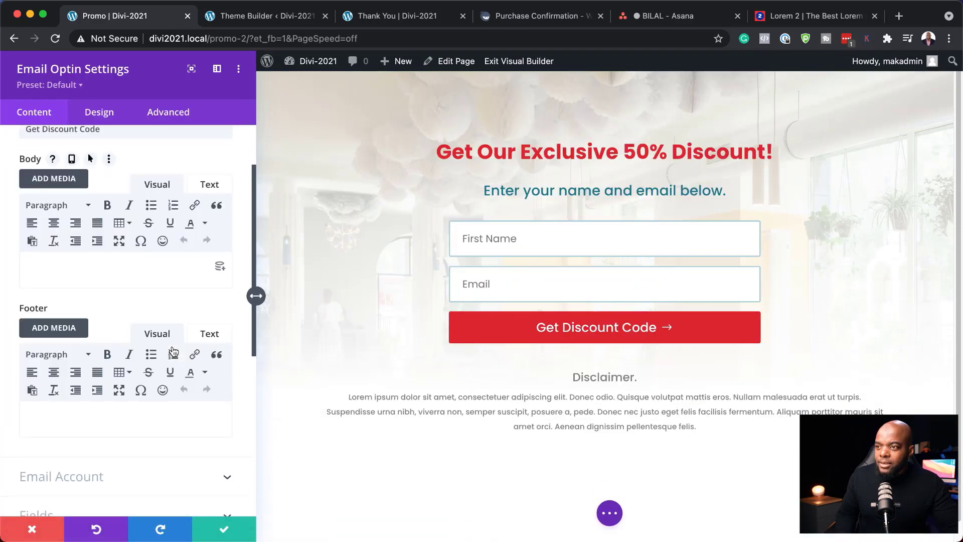
pyautogui.scroll(-4, 172, 346)
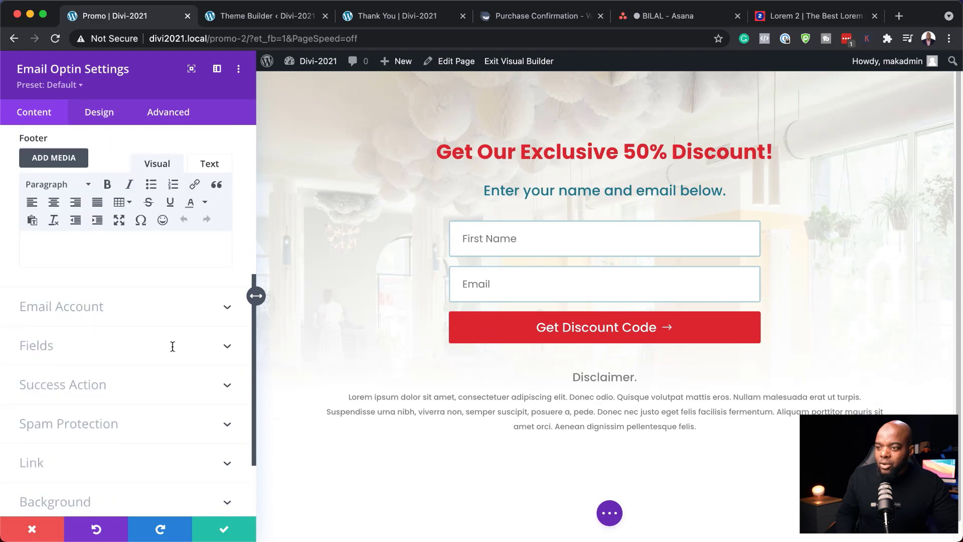
pyautogui.click(102, 377)
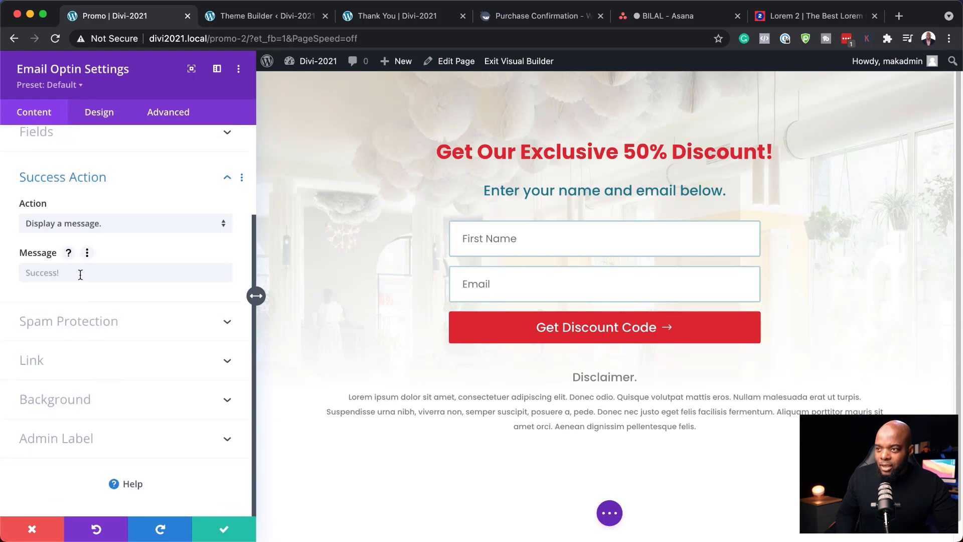
pyautogui.click(98, 224)
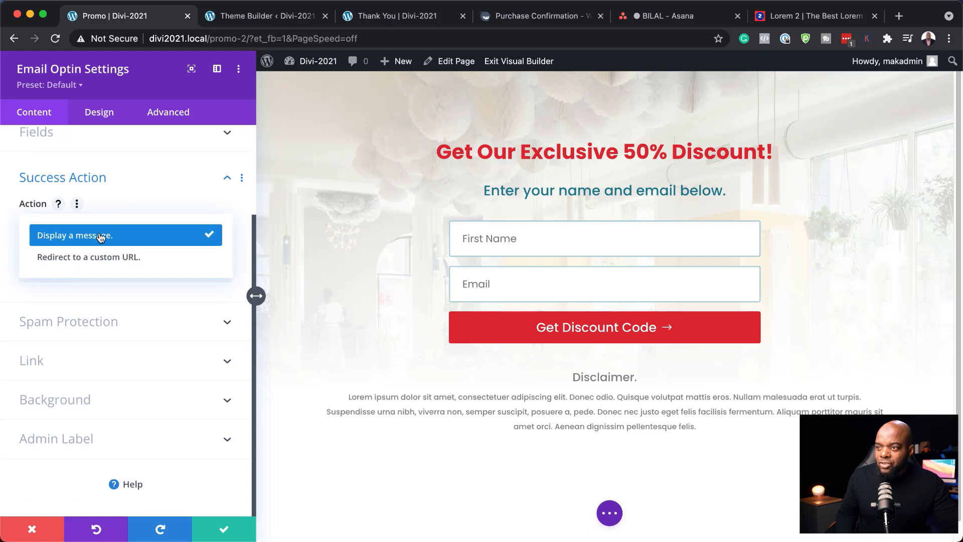
pyautogui.click(117, 263)
pyautogui.click(69, 273)
pyautogui.write('ht')
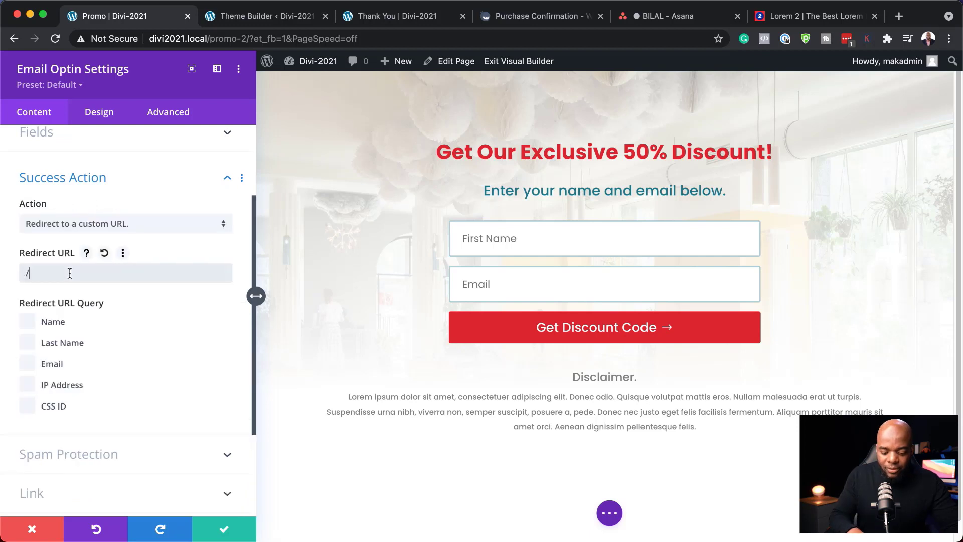
pyautogui.click(421, 19)
pyautogui.click(323, 38)
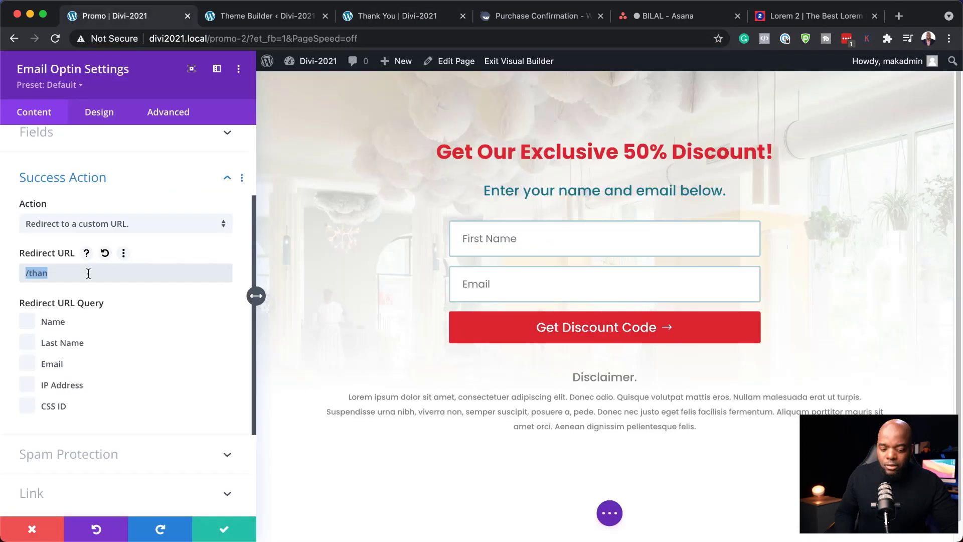
pyautogui.write('http://divi2021.local/?page_id=238257')
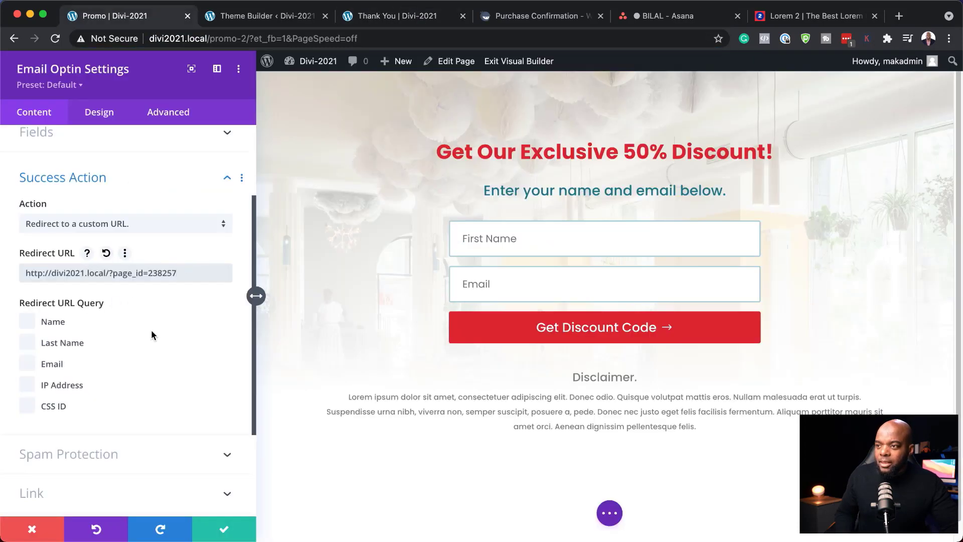
pyautogui.click(224, 530)
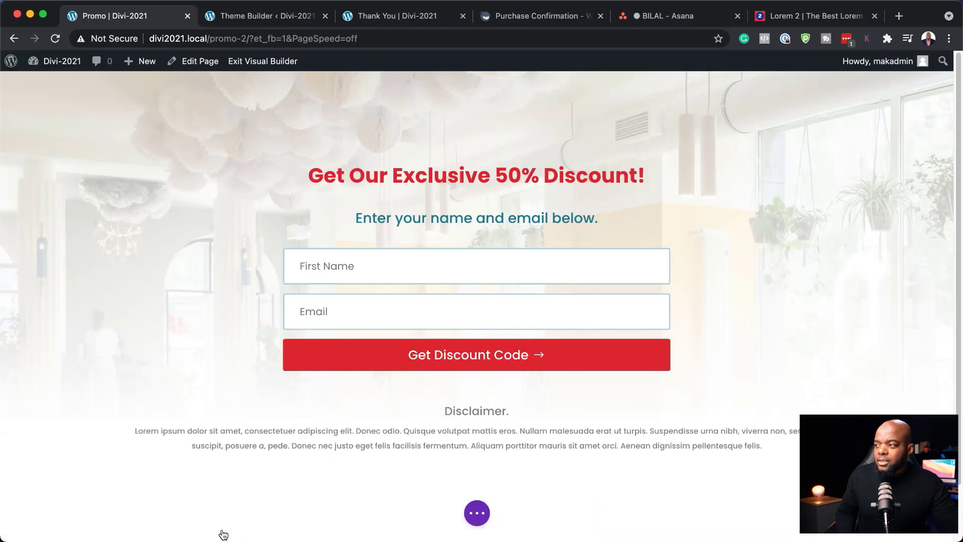
pyautogui.click(257, 67)
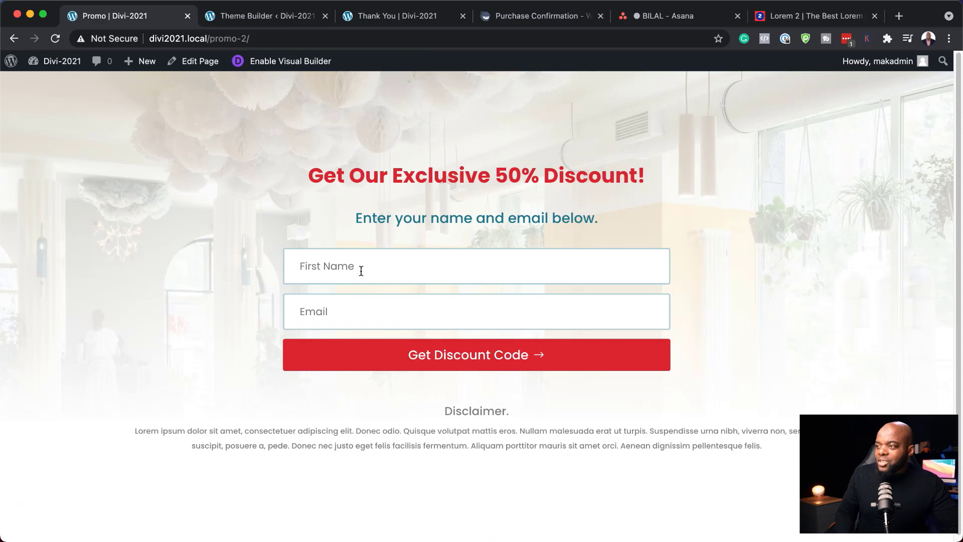
# Test the Download Discount code! link on the live Thank You page and dismiss the browser's download bar.
pyautogui.click(345, 312)
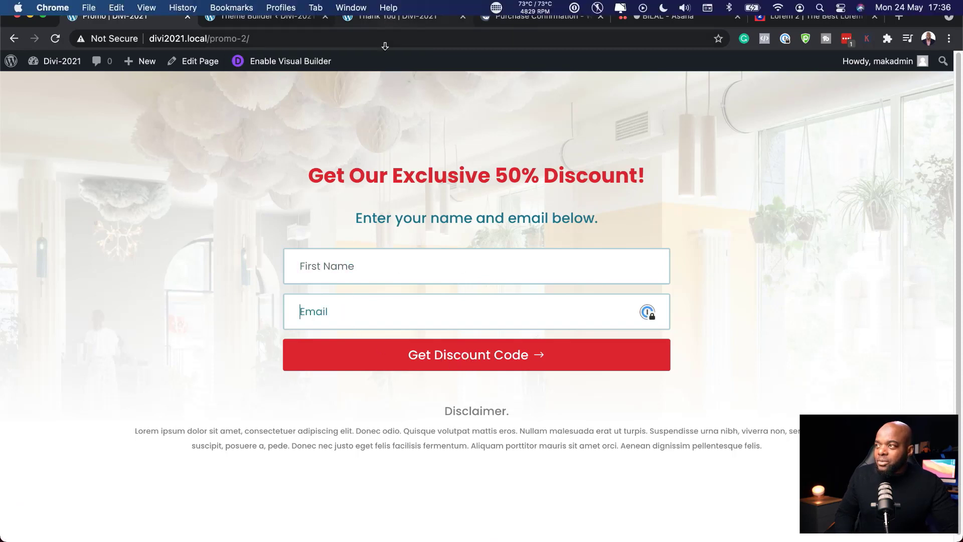
pyautogui.click(399, 20)
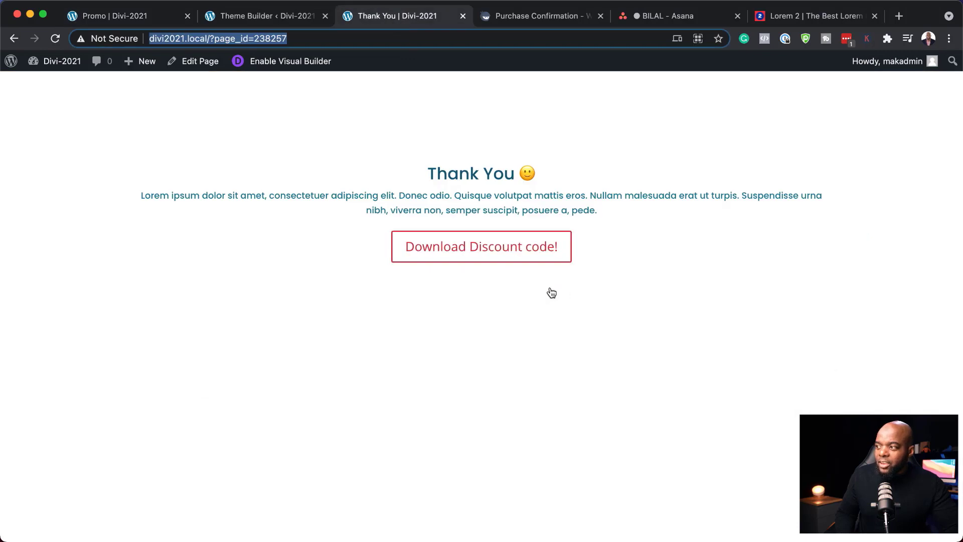
pyautogui.click(485, 250)
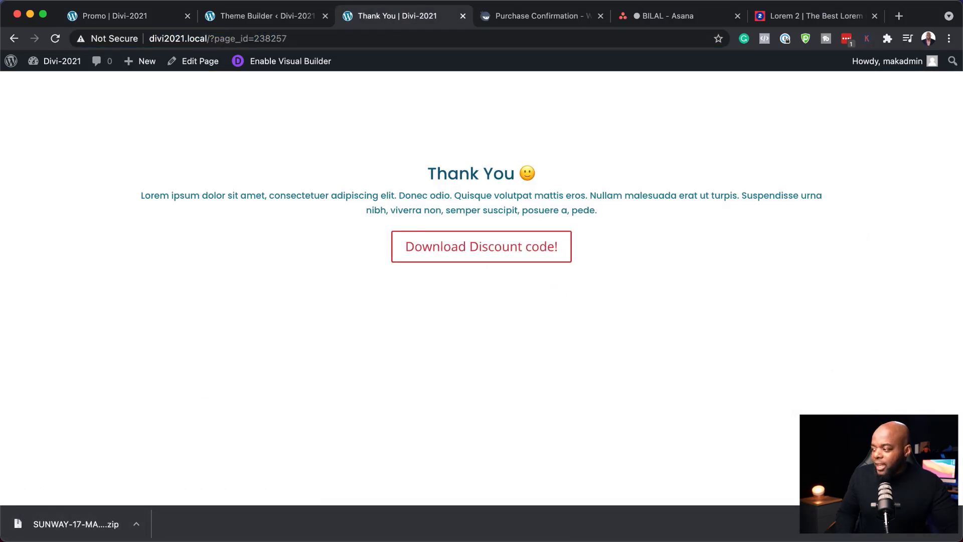
pyautogui.click(955, 533)
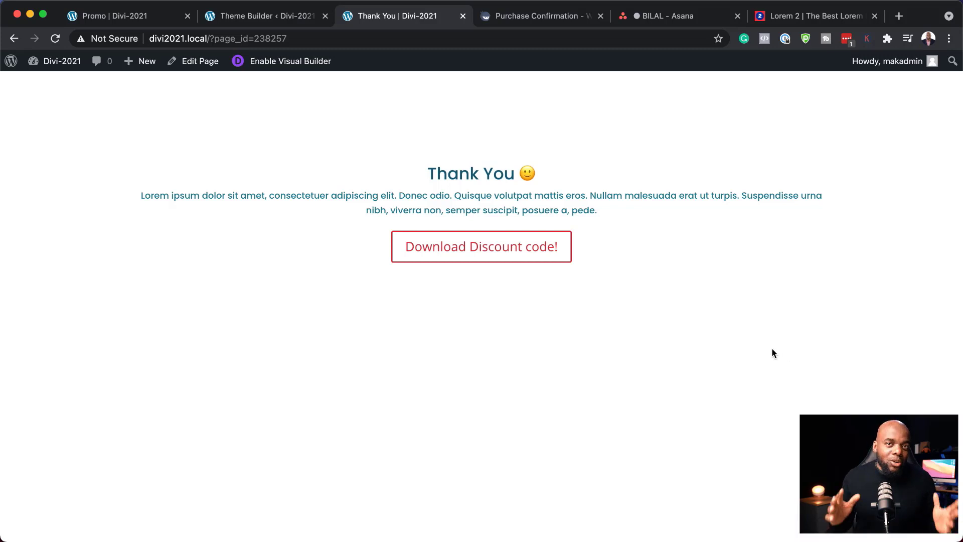